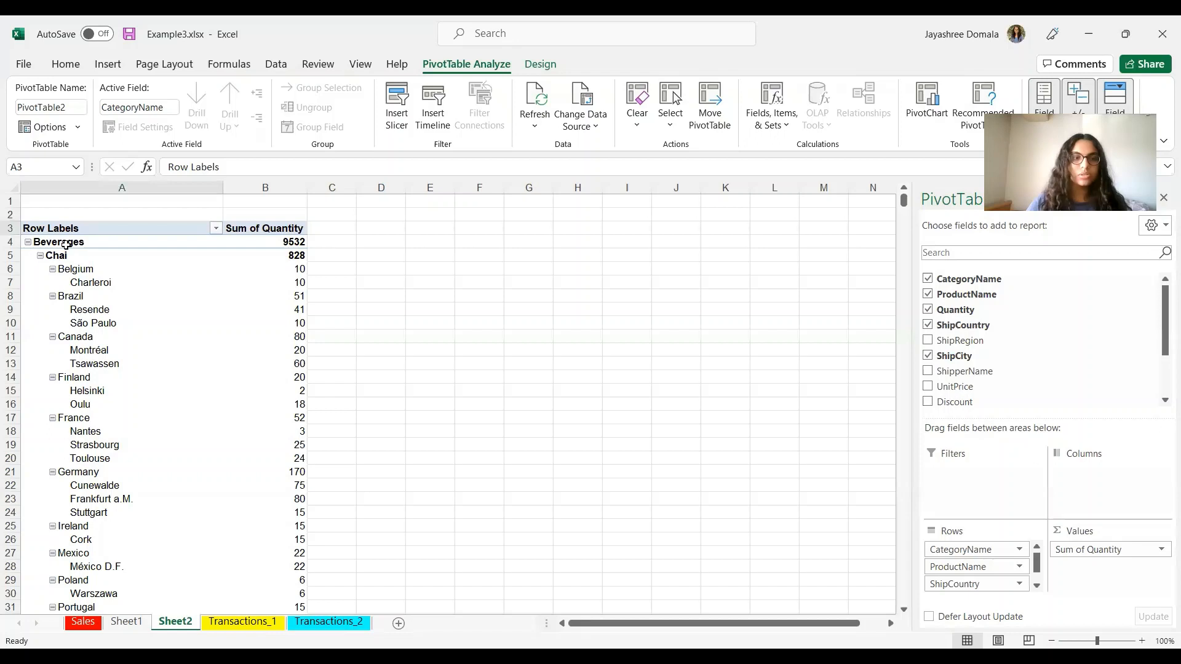
Step: Collapse the PivotTable to one Sum of Quantity row per category, then return to the instruction slides
left_click(64, 244)
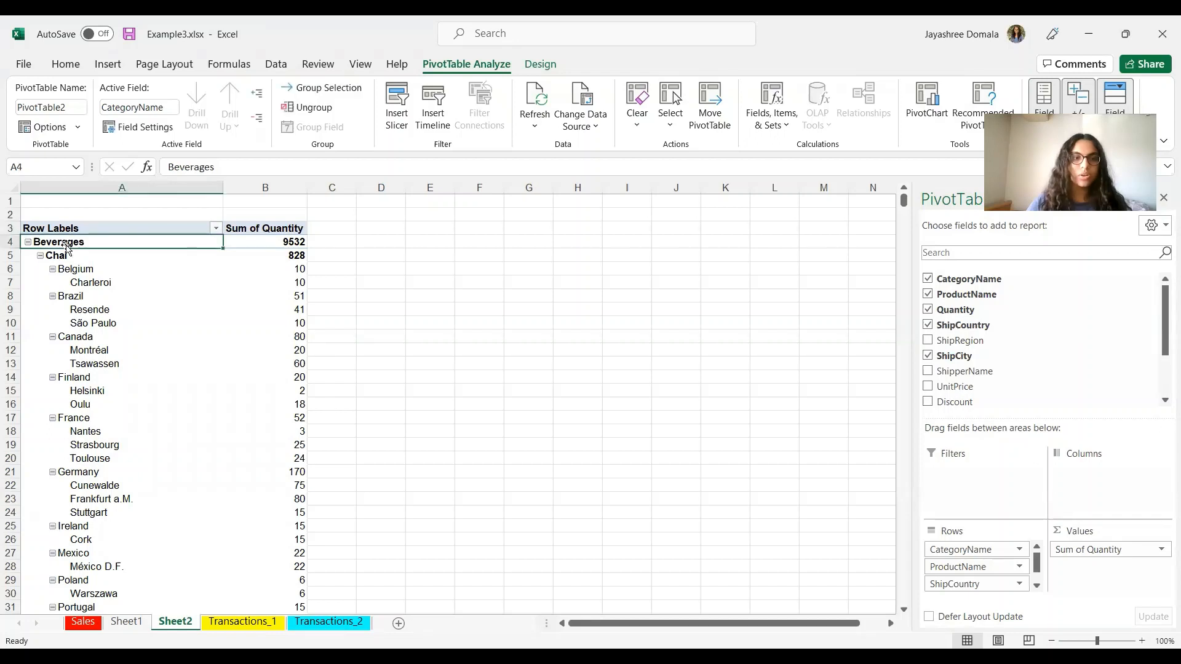
left_click(261, 121)
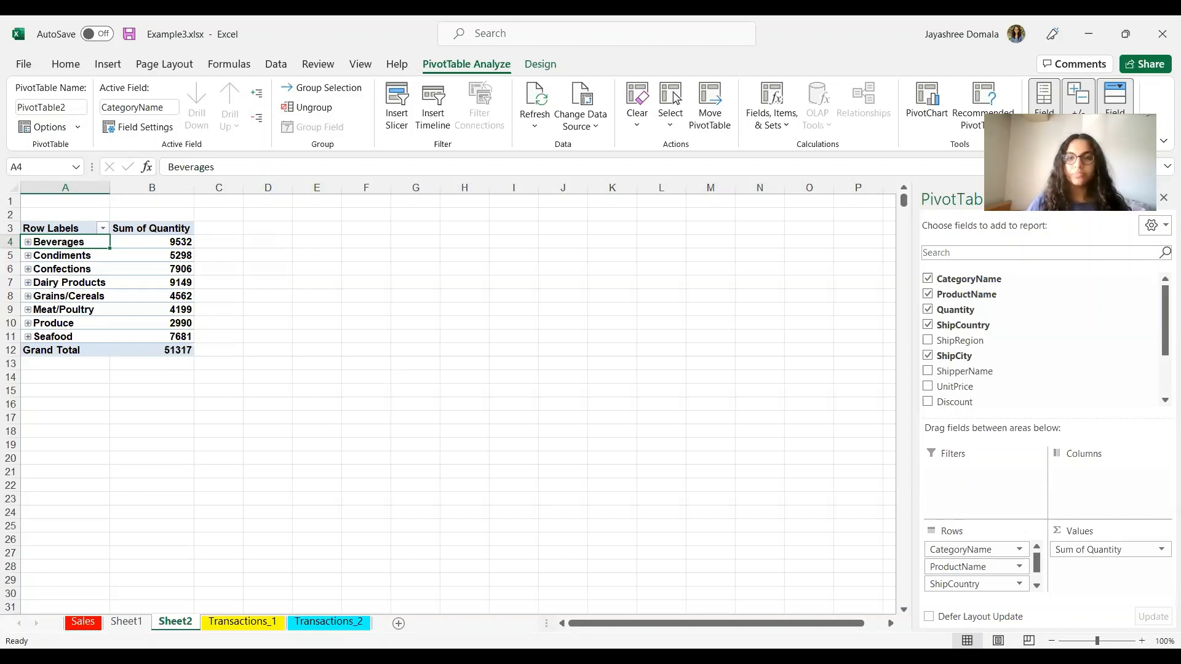
key("alt+Tab")
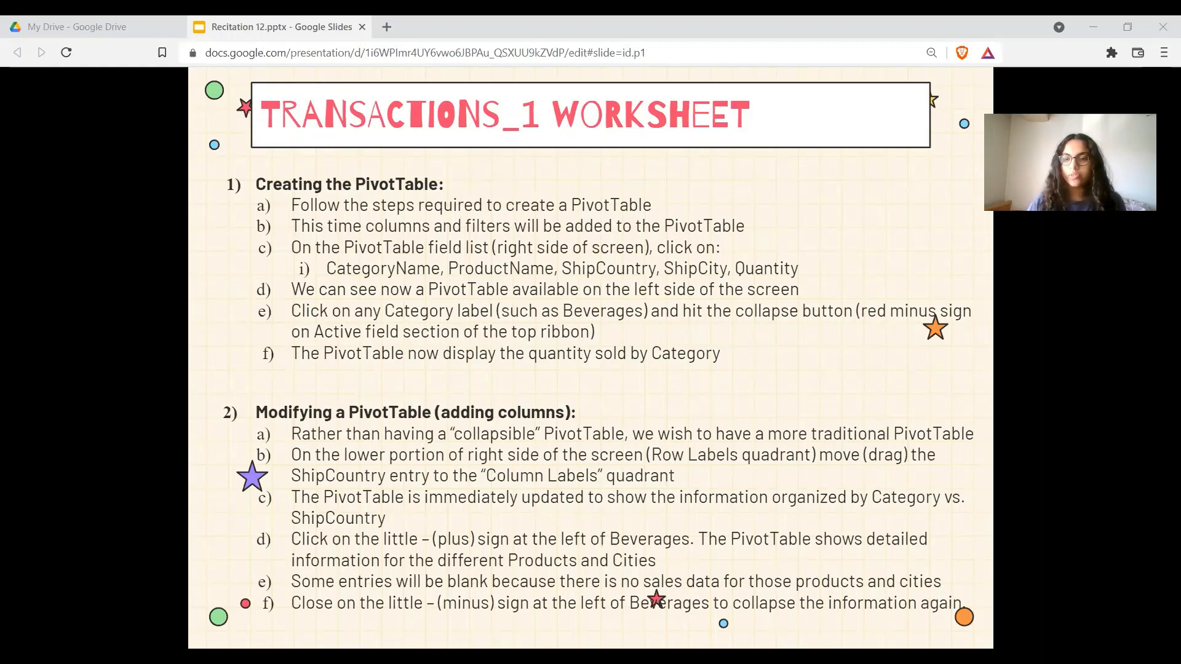
Step: Move ShipCountry from Rows to Columns in the PivotTable, then check the next slide
key("alt+Tab")
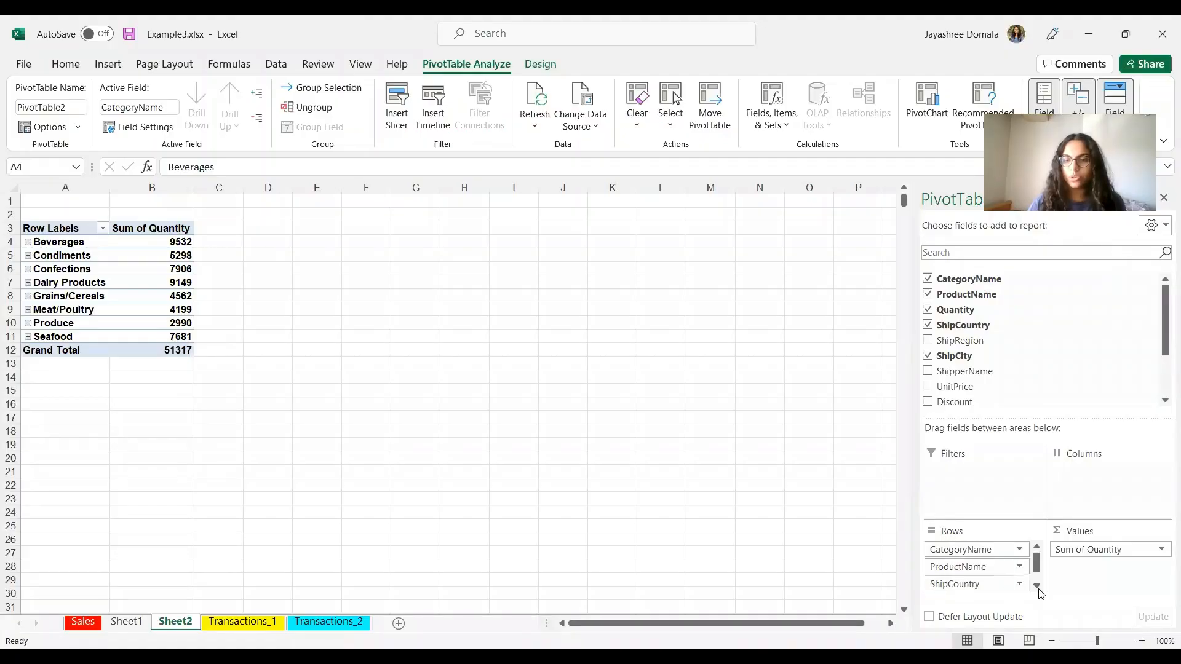
left_click_drag(964, 585, 1094, 478)
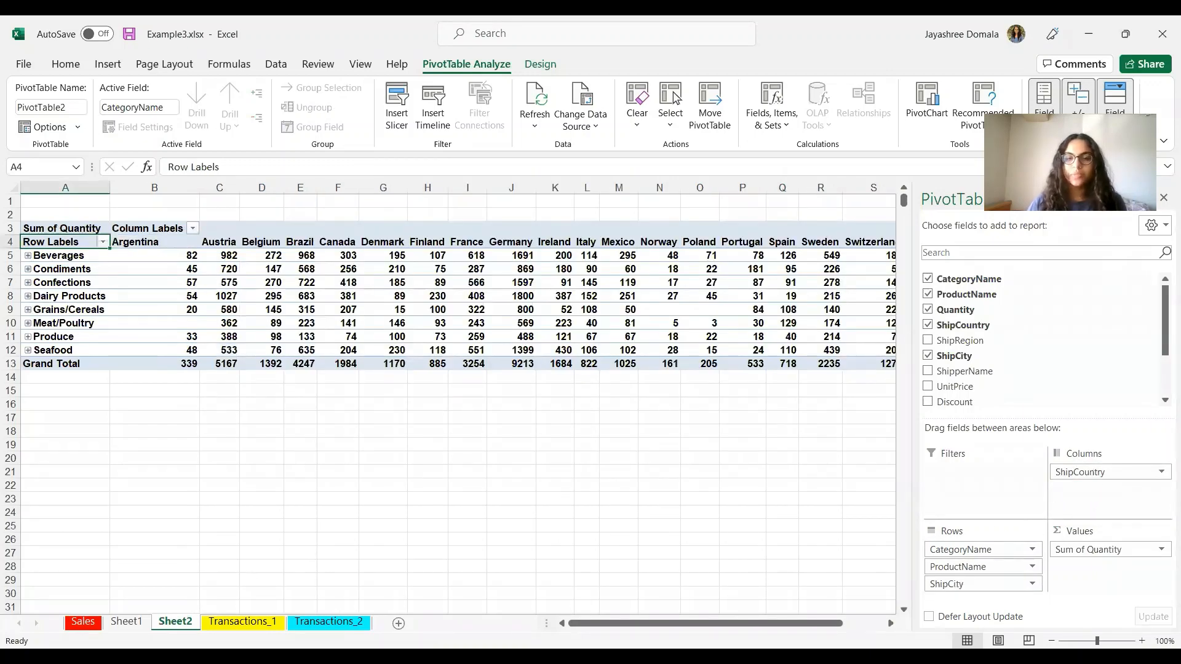
key("alt+Tab")
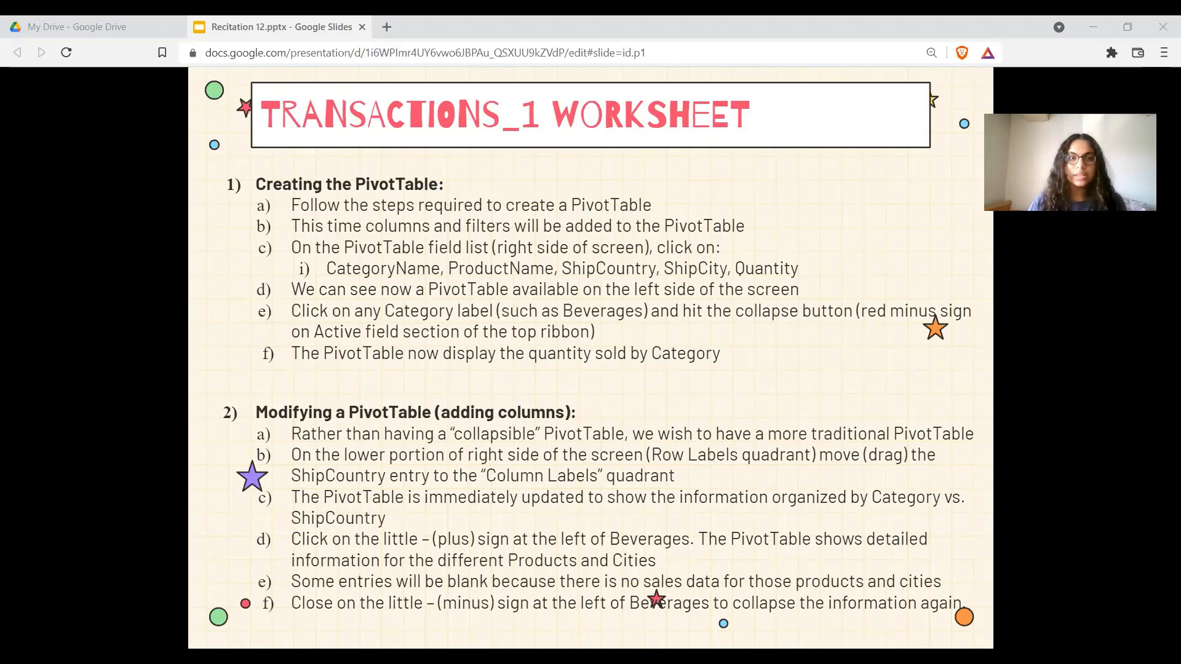
Step: Expand Beverages to show Chai and its cities, then return to the slides
key("alt+Tab")
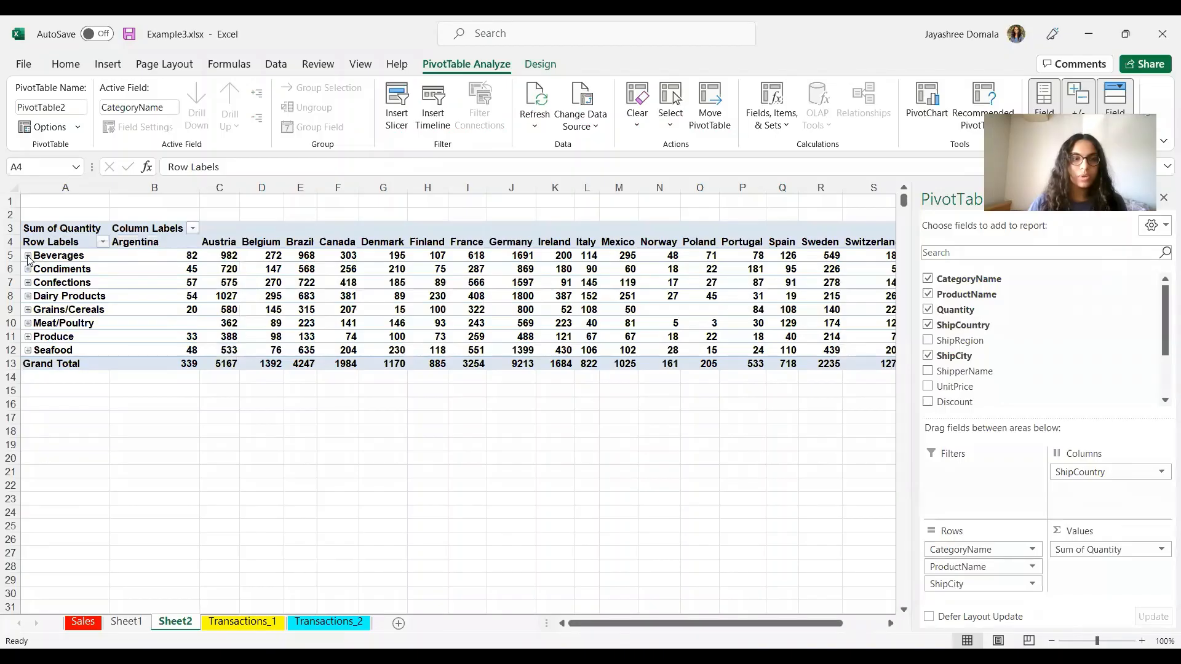
left_click(27, 255)
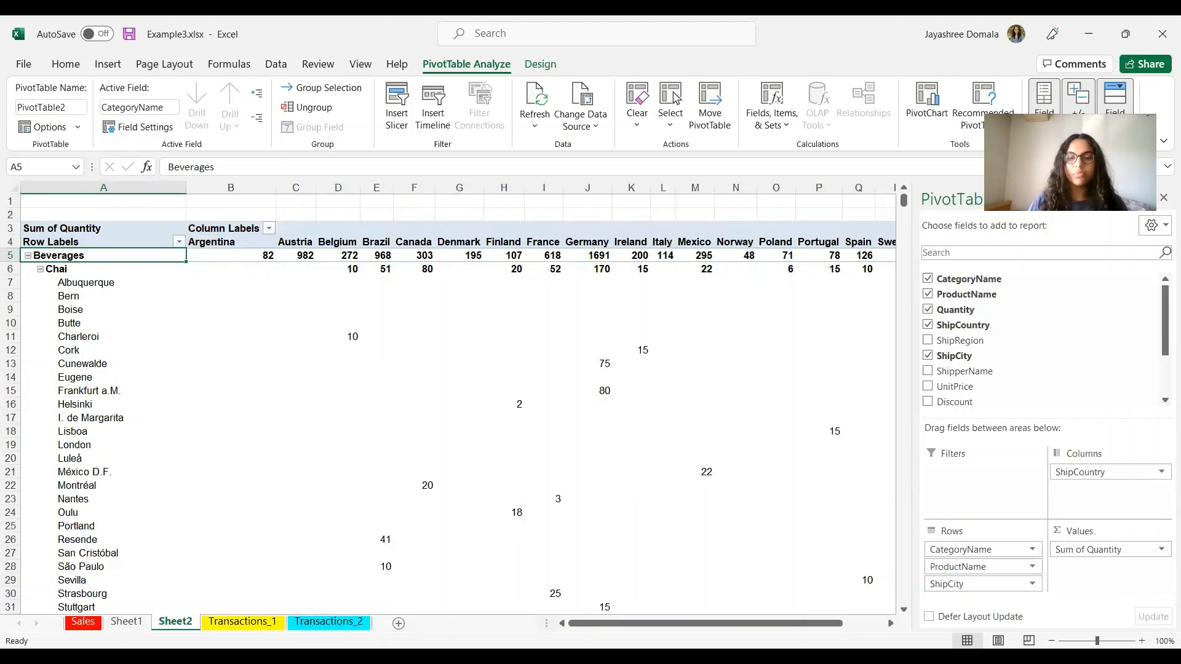
key("alt+Tab")
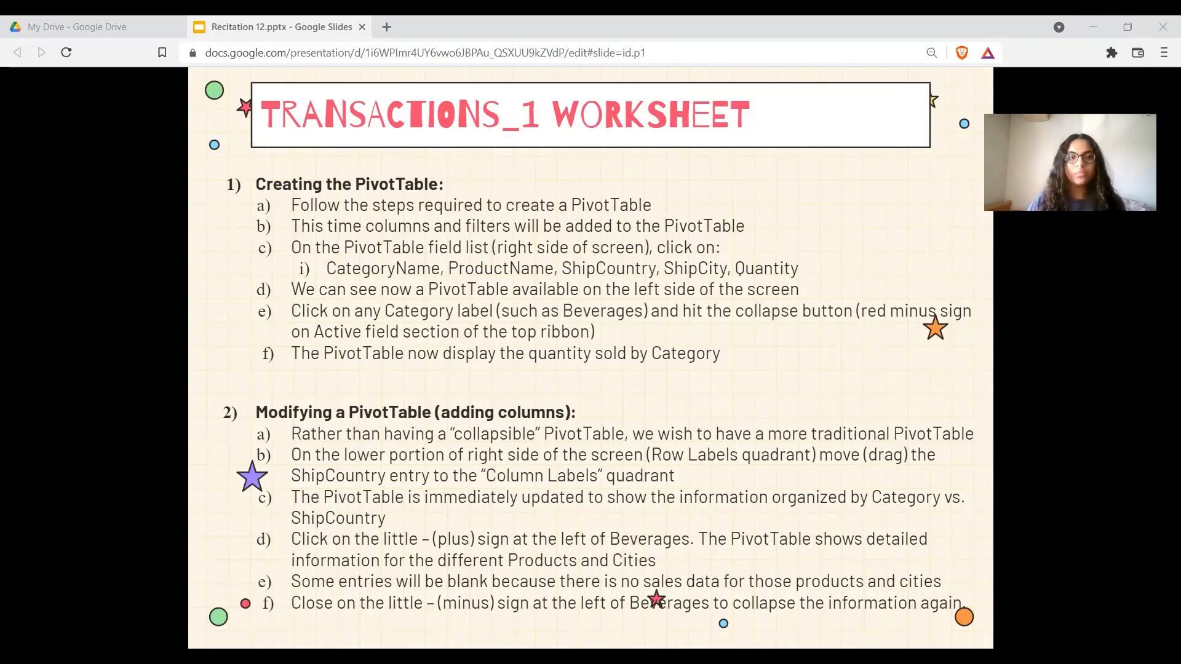
Step: Collapse Beverages back to category level and bring back the PivotTable field list
key("alt+Tab")
scroll(278, 491, "down", 6)
scroll(277, 490, "up", 7)
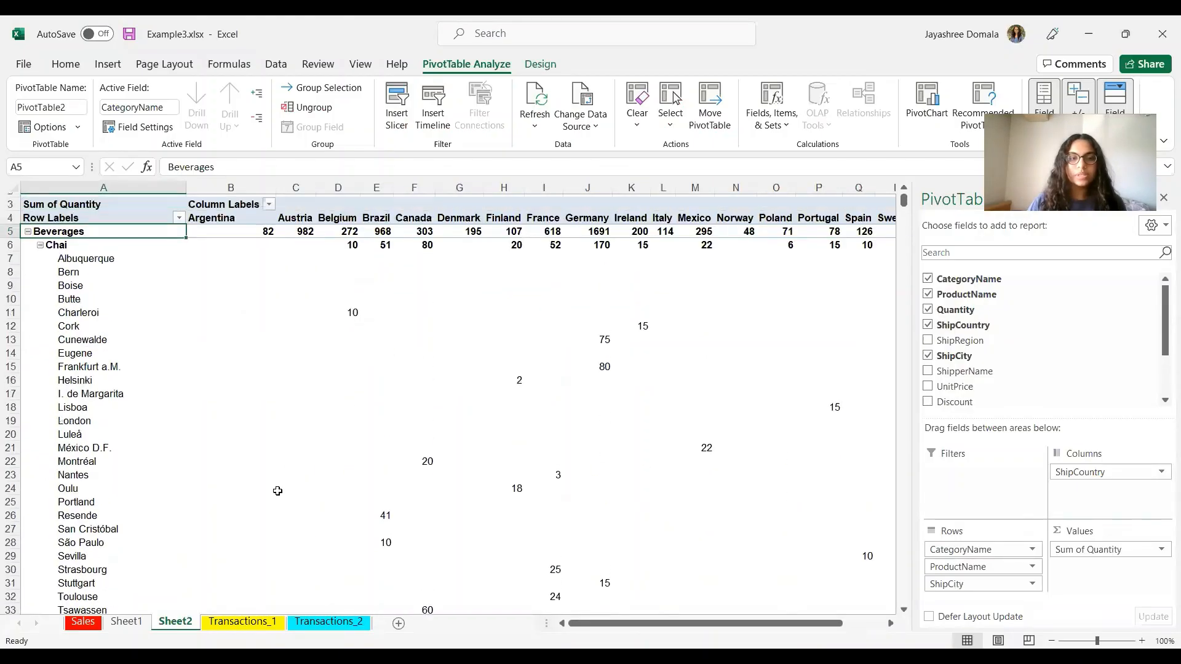
scroll(278, 491, "up", 1)
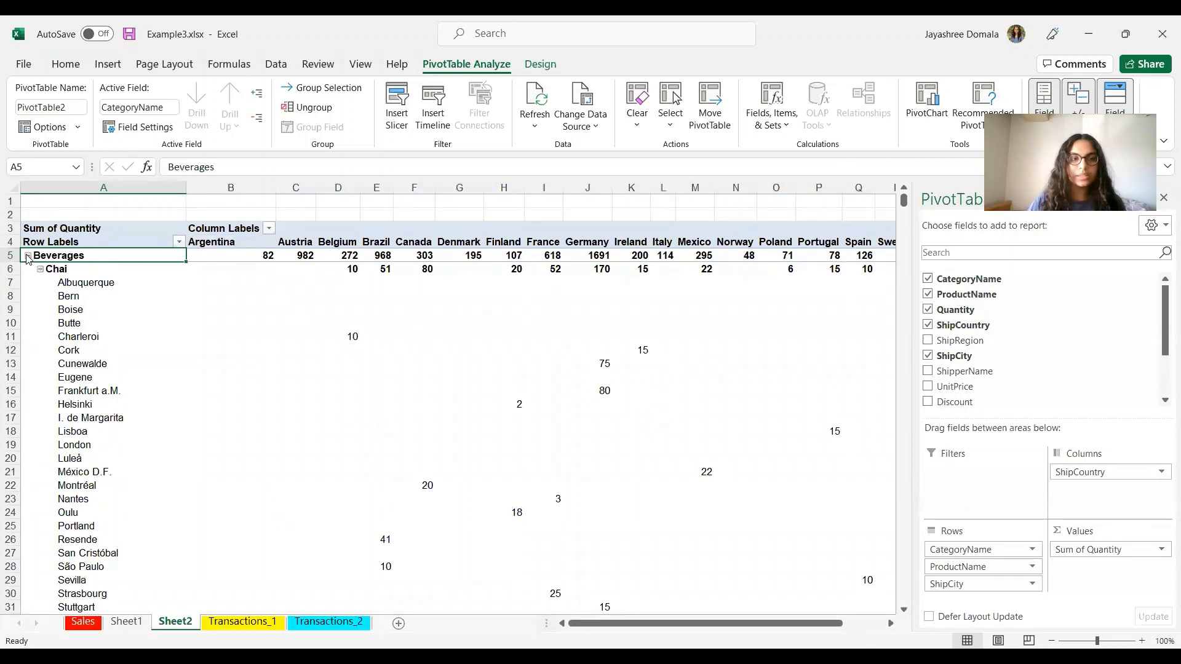
left_click(27, 256)
left_click(347, 470)
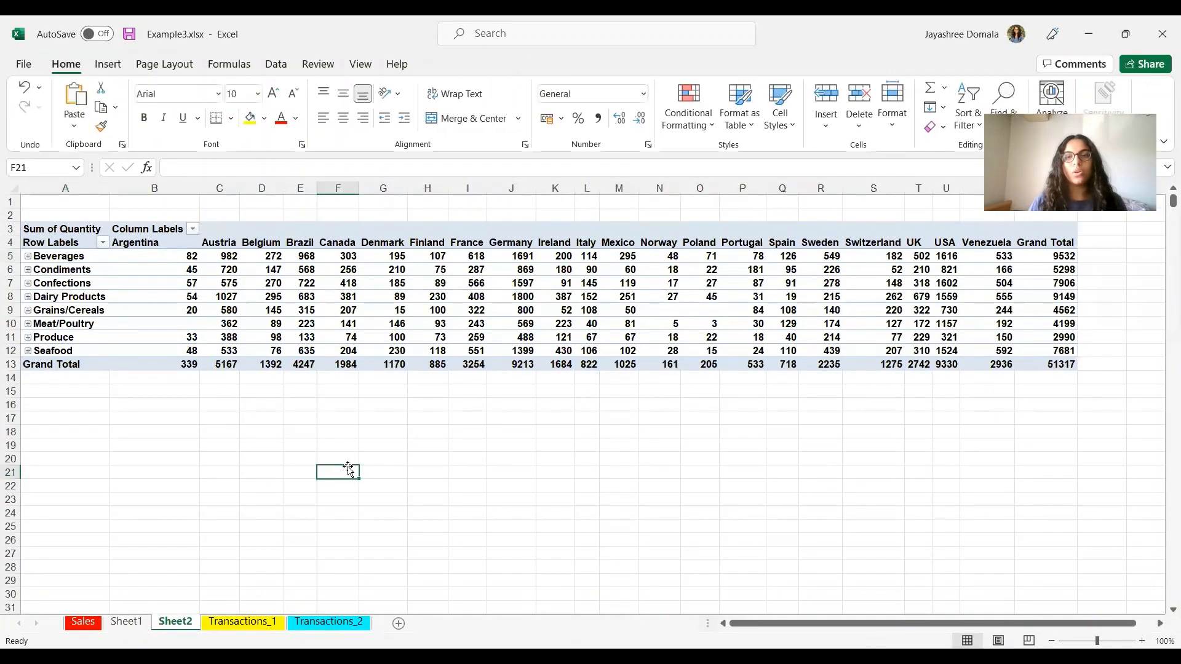
left_click(350, 297)
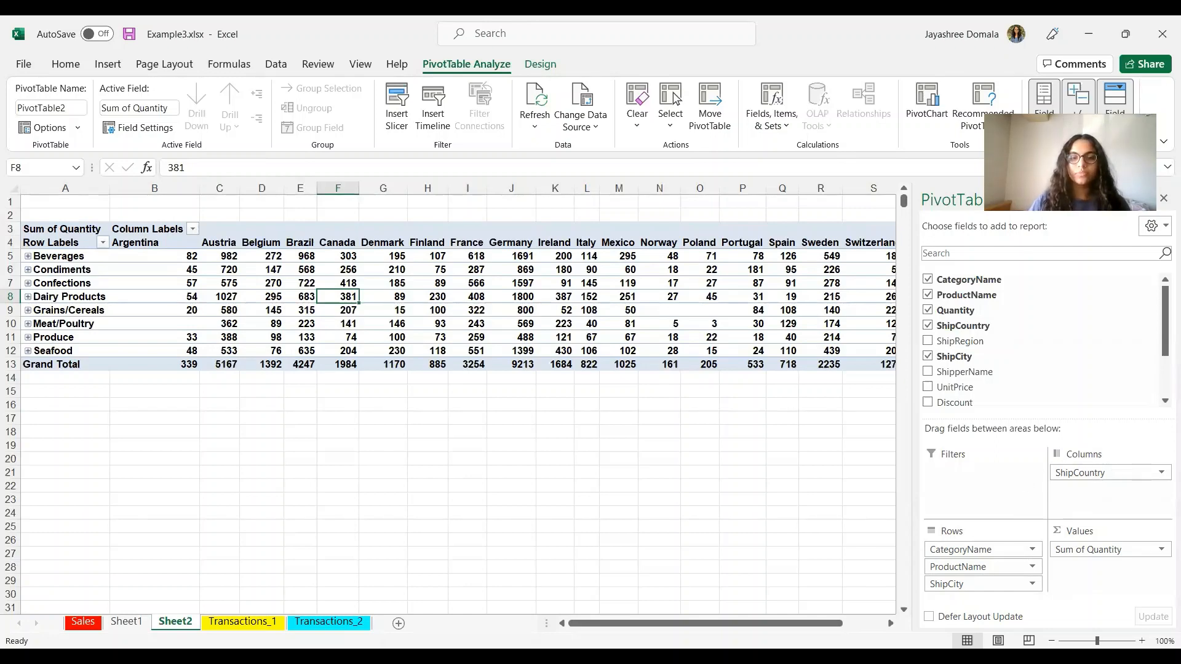
key("alt+Tab")
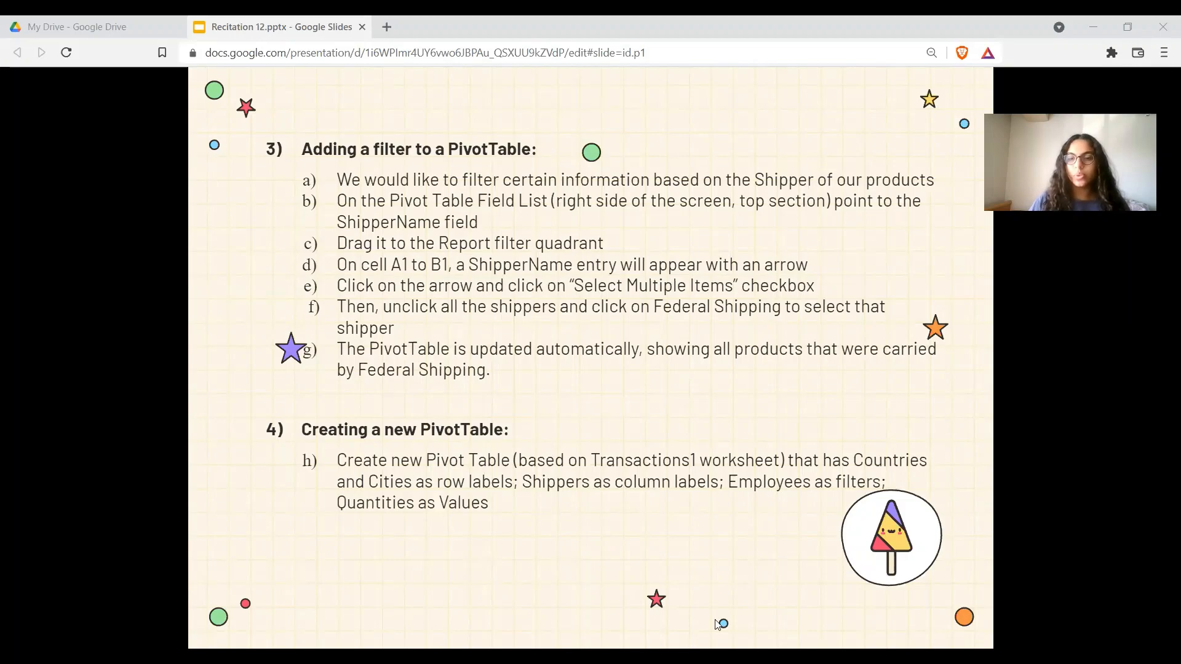
Step: Add ShipperName as a report filter showing only Federal Shipping
key("alt+Tab")
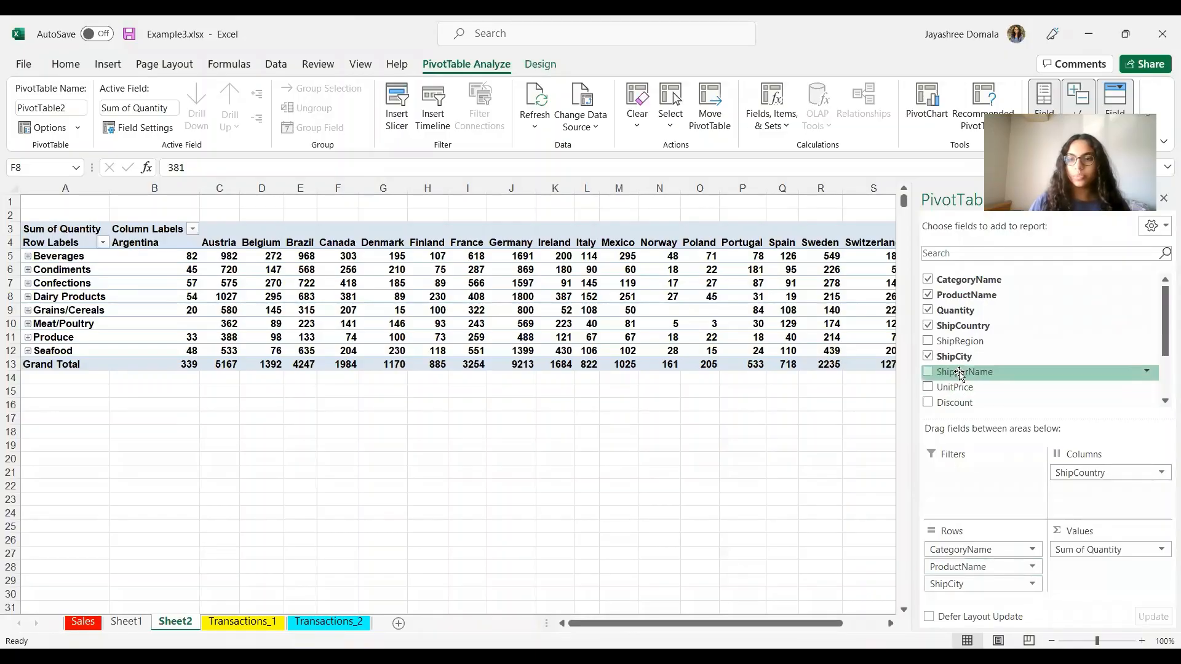
left_click_drag(959, 375, 982, 499)
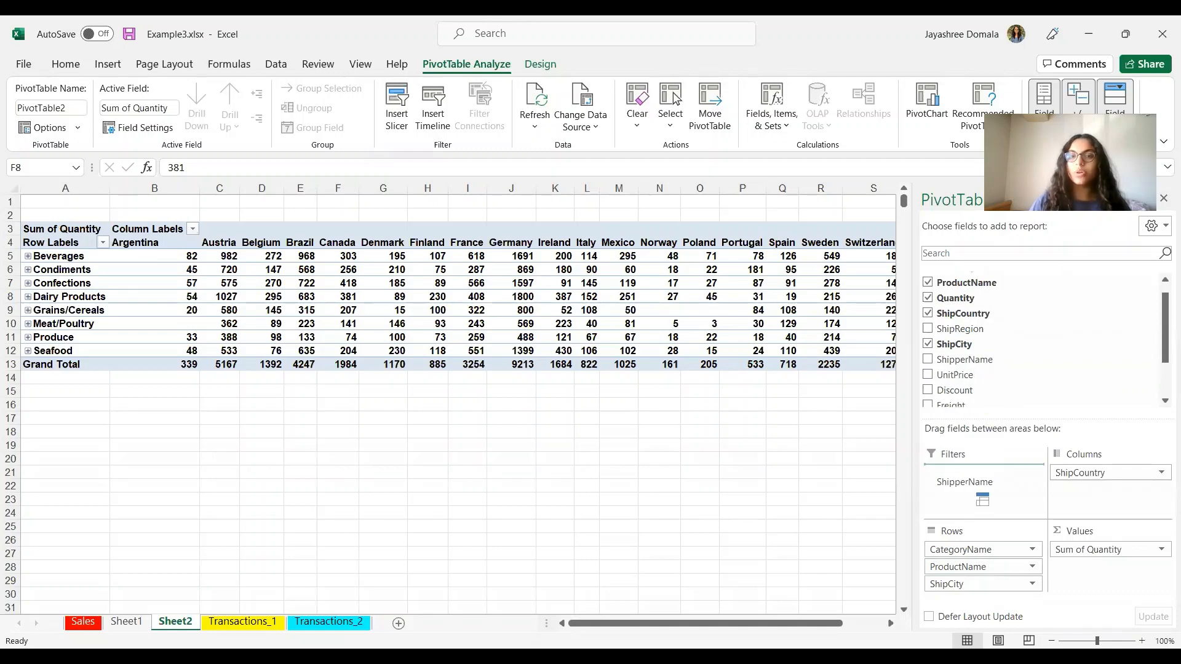
left_click_drag(982, 499, 987, 496)
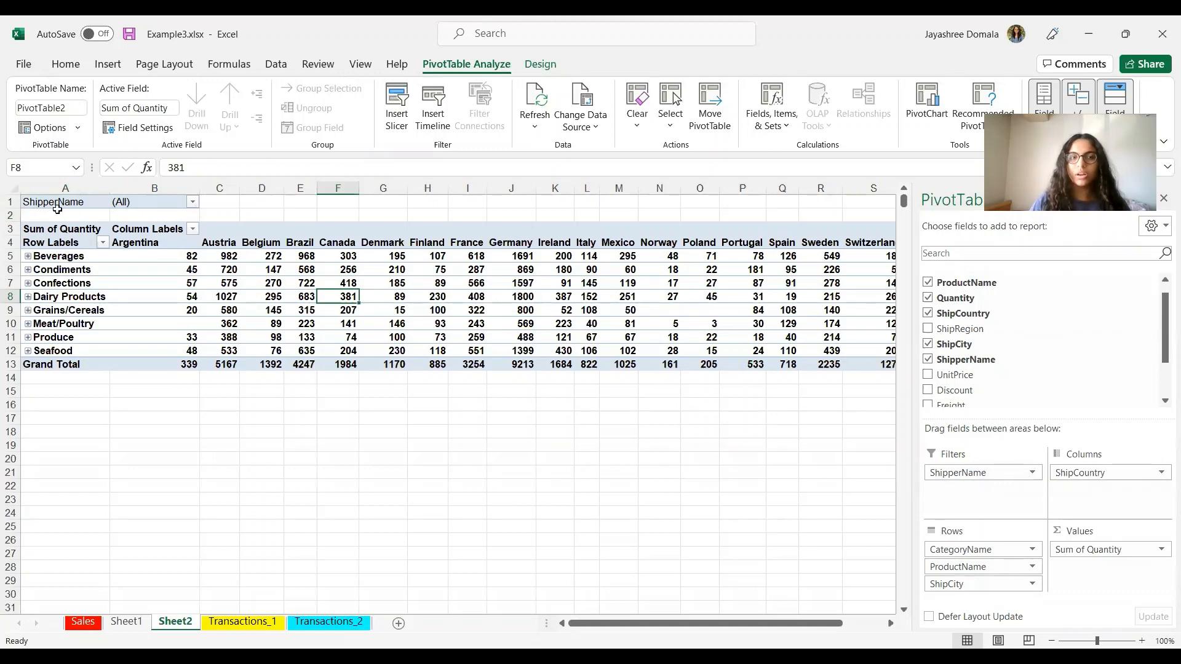
left_click(194, 201)
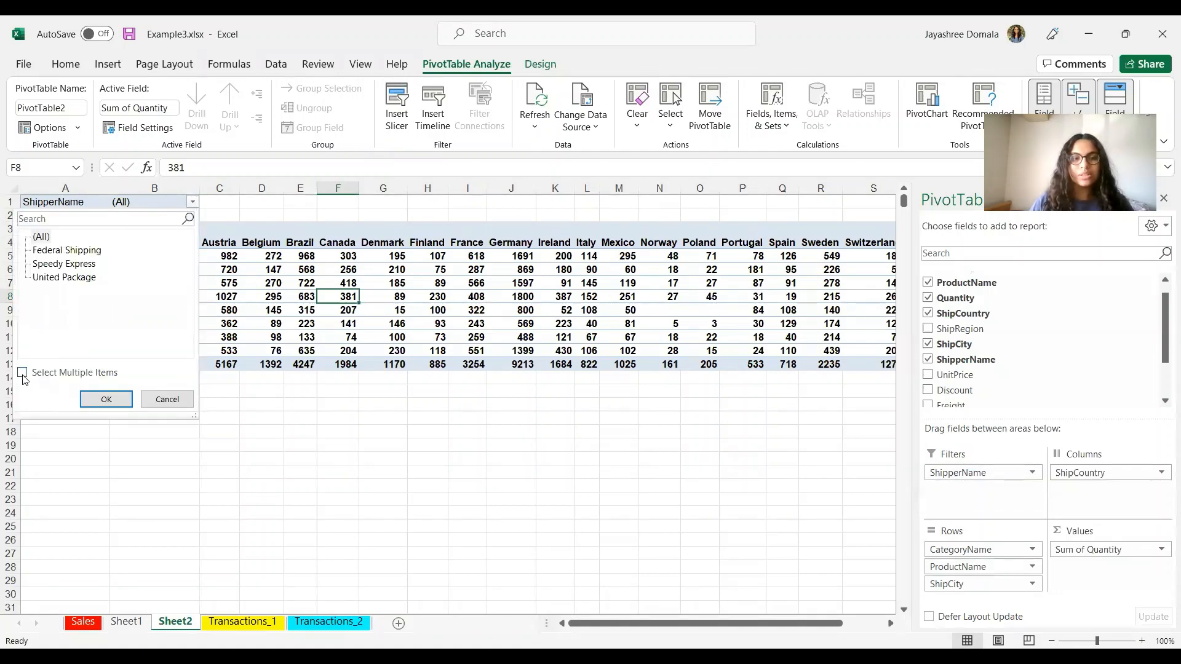
left_click(22, 373)
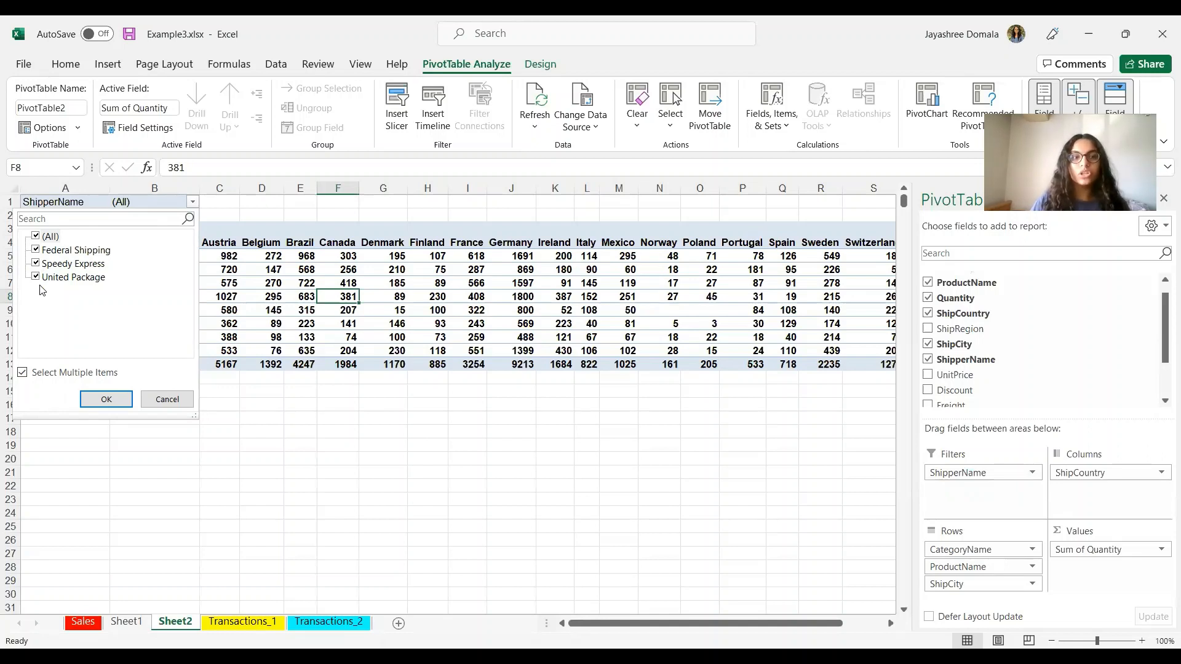
left_click(36, 263)
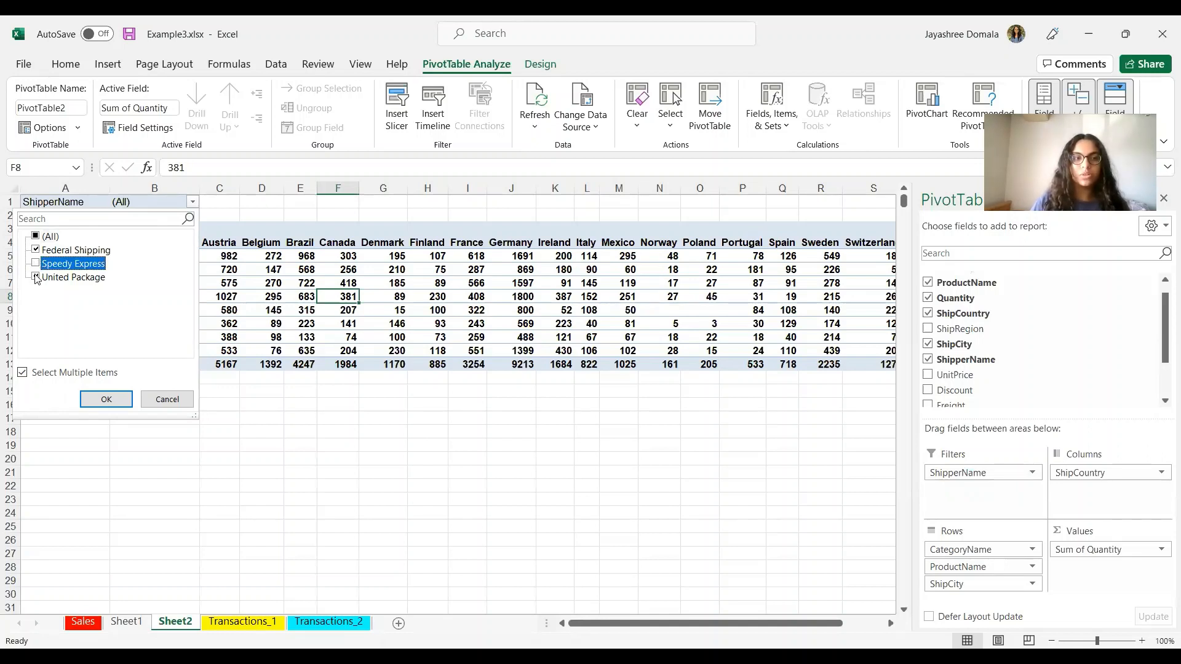
left_click(36, 278)
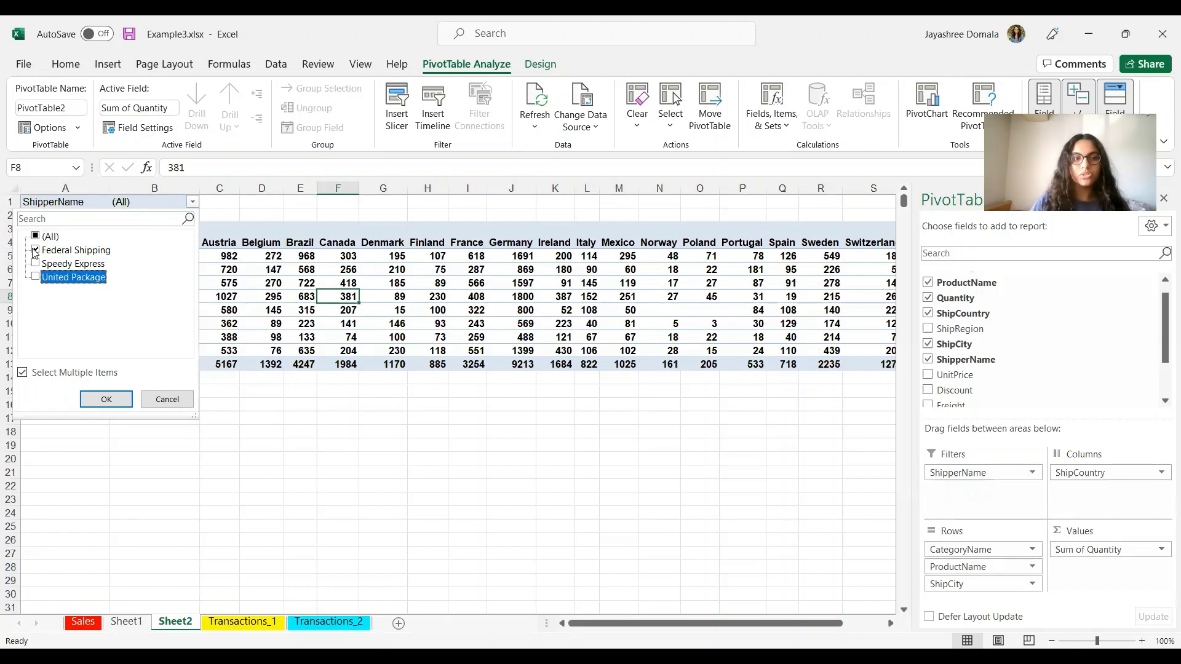
left_click(113, 399)
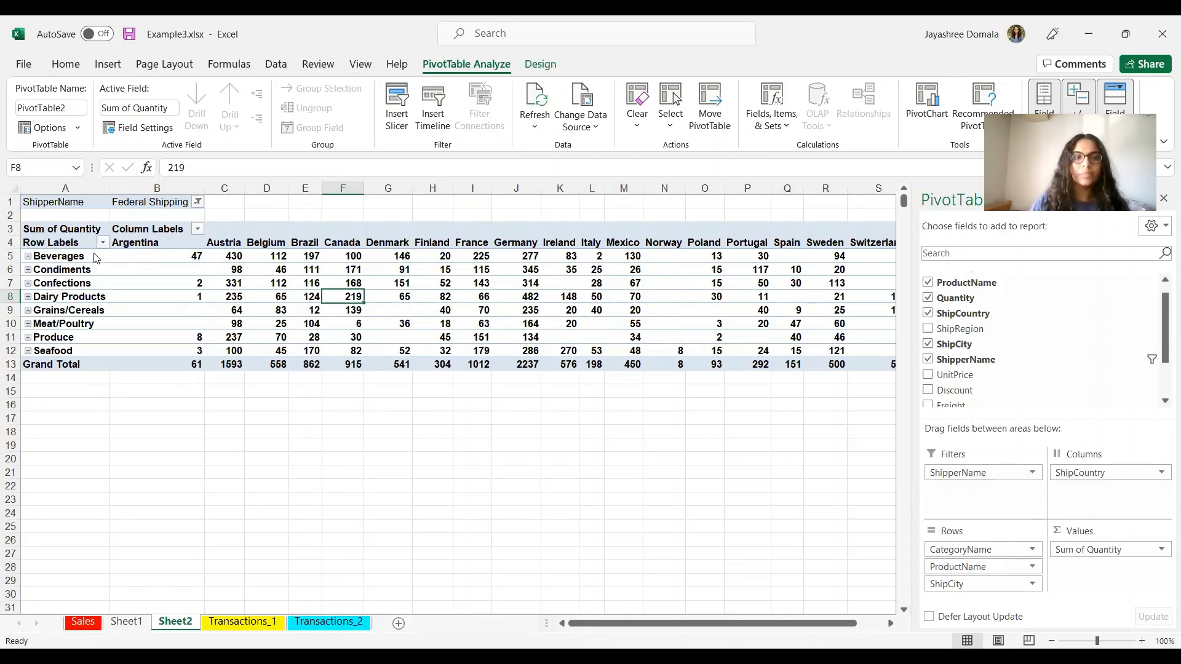
Step: Add Speedy Express to the ShipperName filter alongside Federal Shipping
left_click(198, 202)
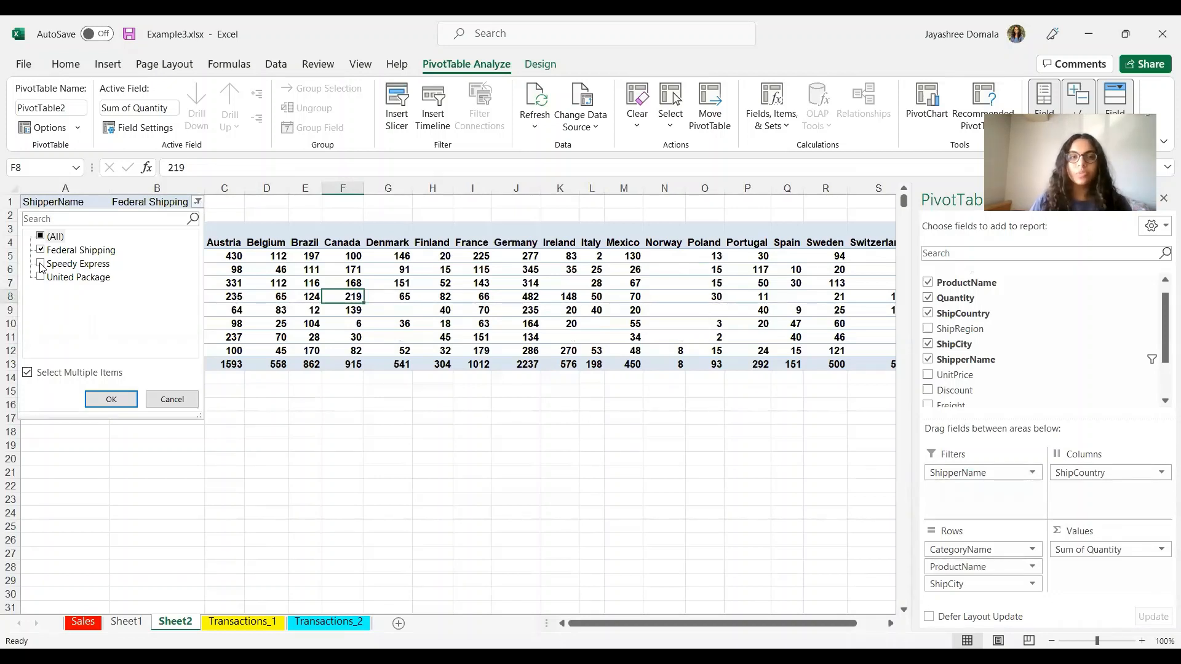
left_click(41, 264)
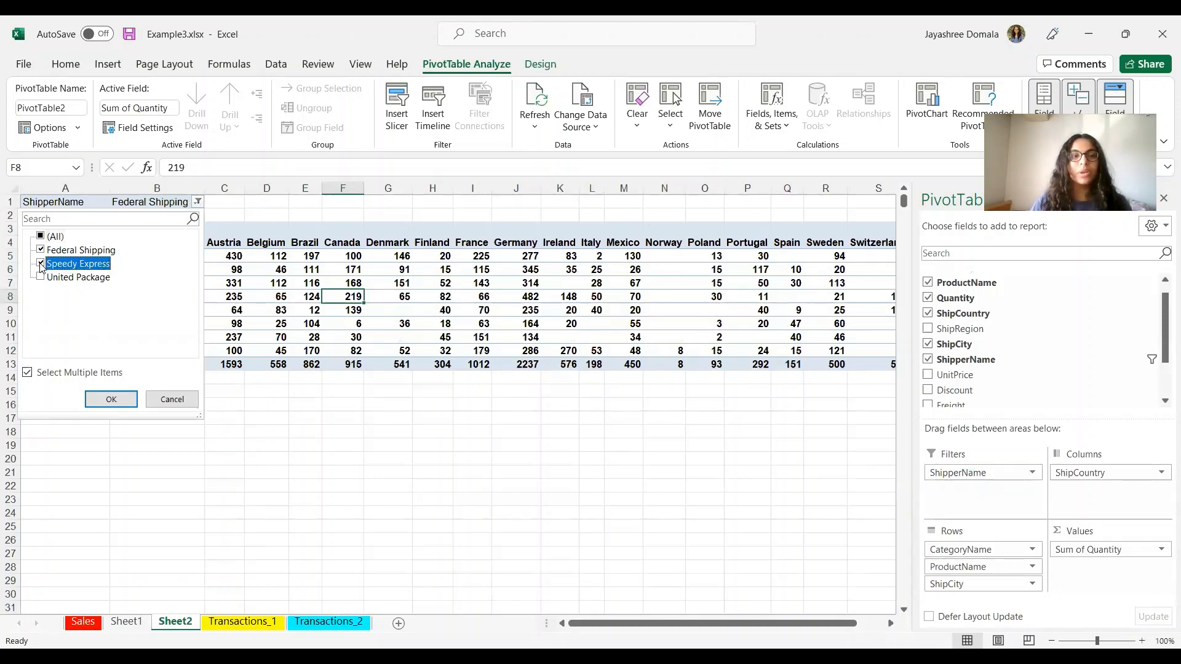
left_click(114, 400)
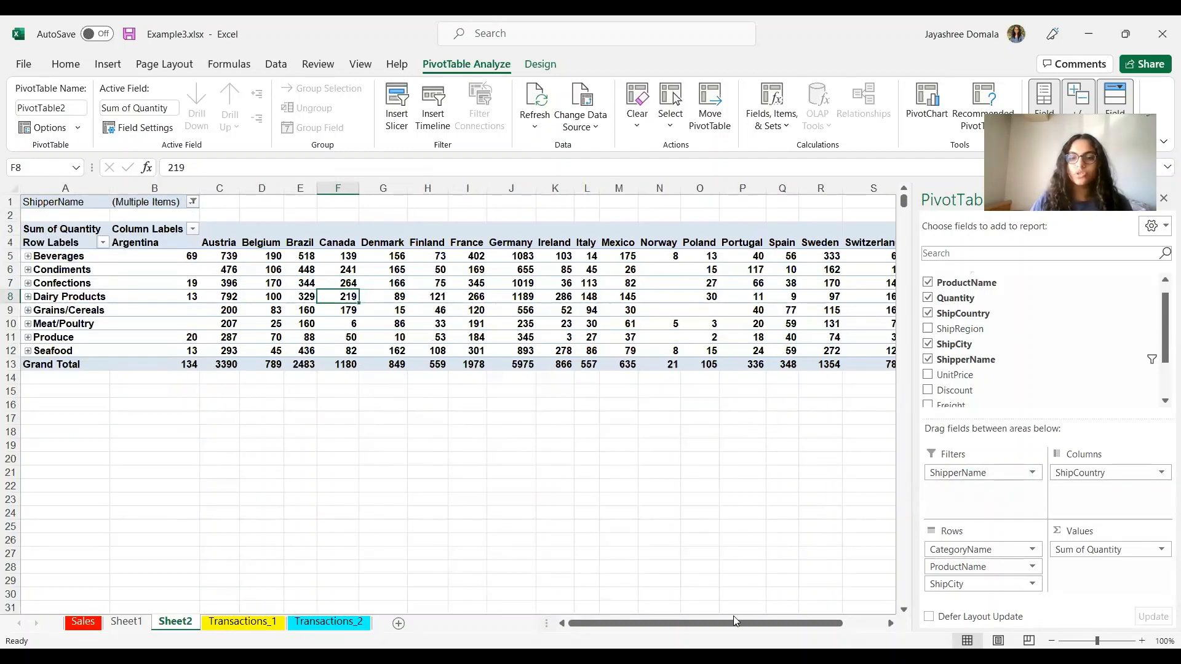
key("alt+Tab")
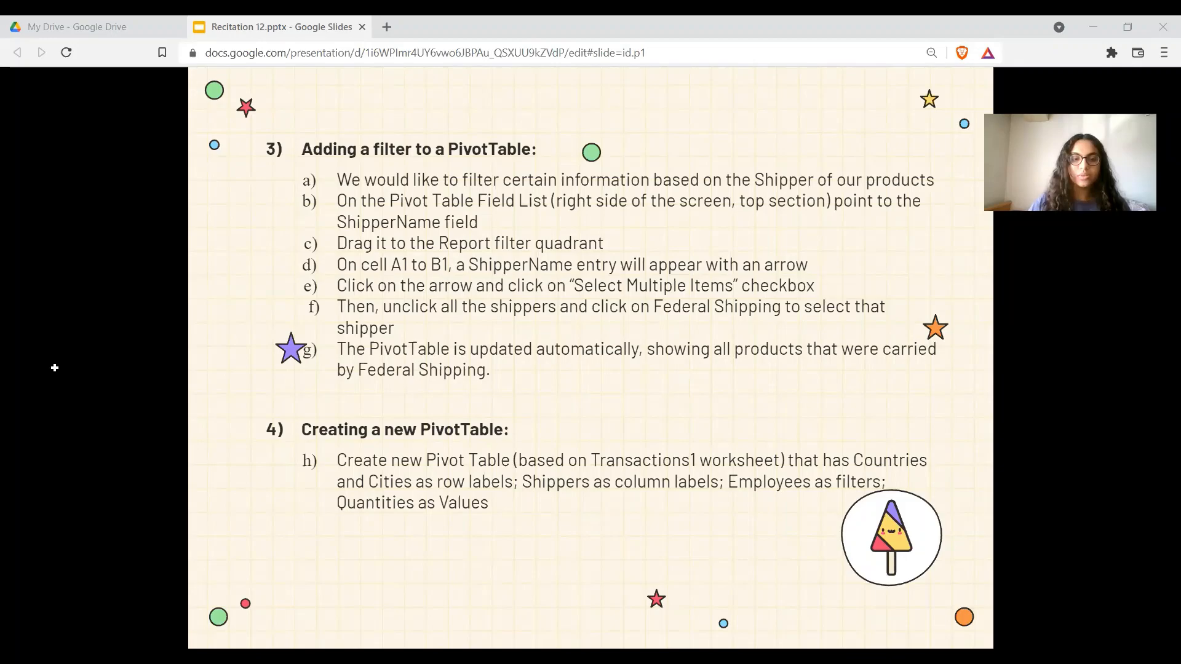
Step: Insert PivotTable3 on a new Sheet3 from the Transactions_1 data range
key("alt+Tab")
left_click(202, 624)
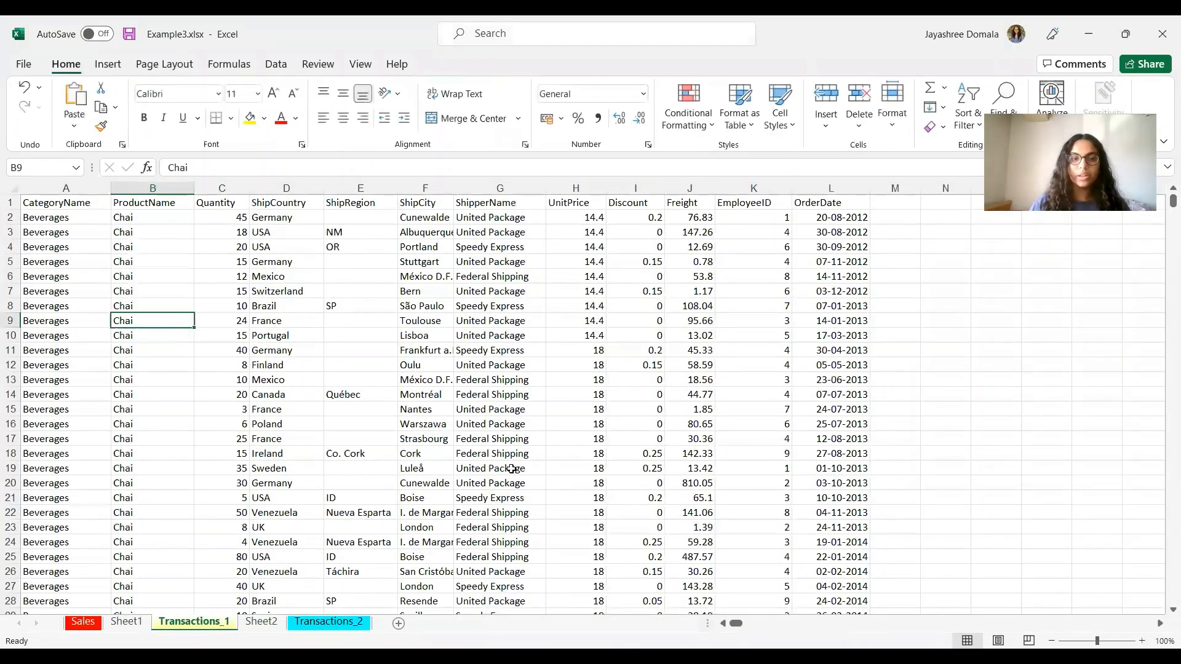
left_click(239, 365)
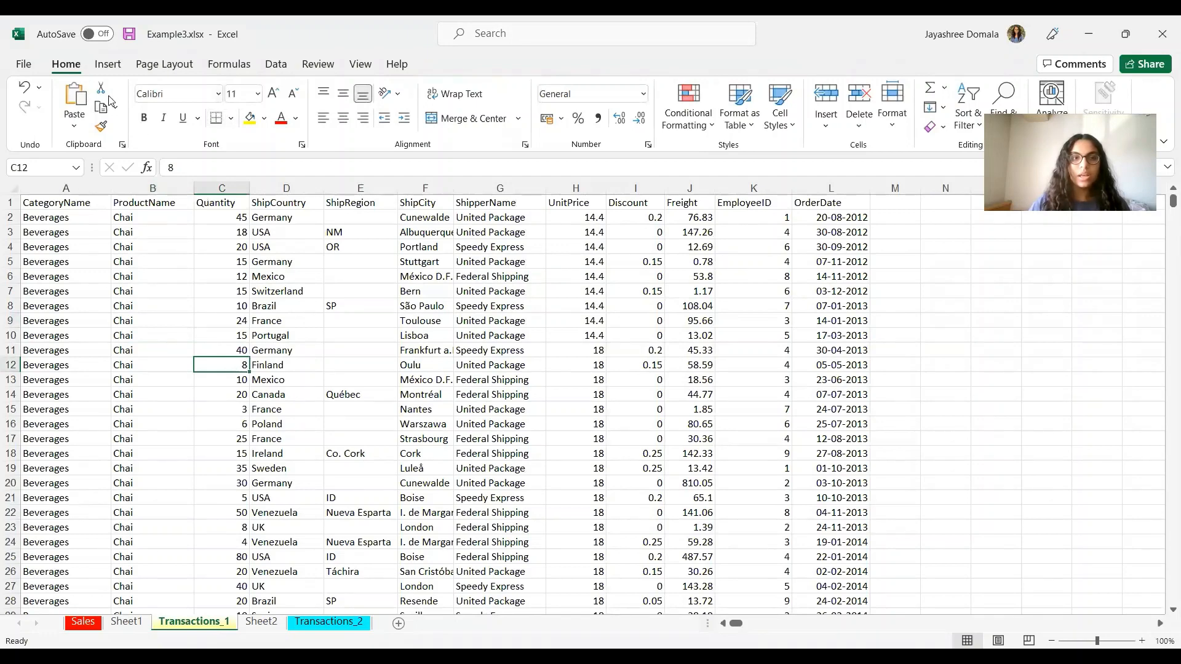
left_click(103, 65)
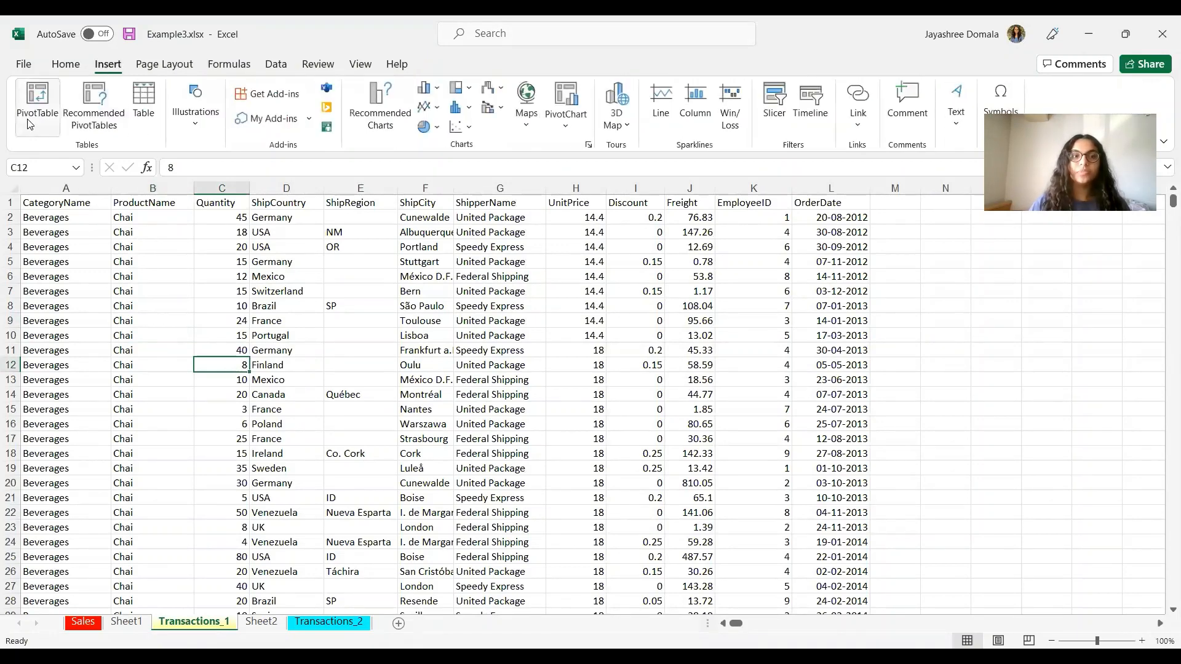
left_click(27, 119)
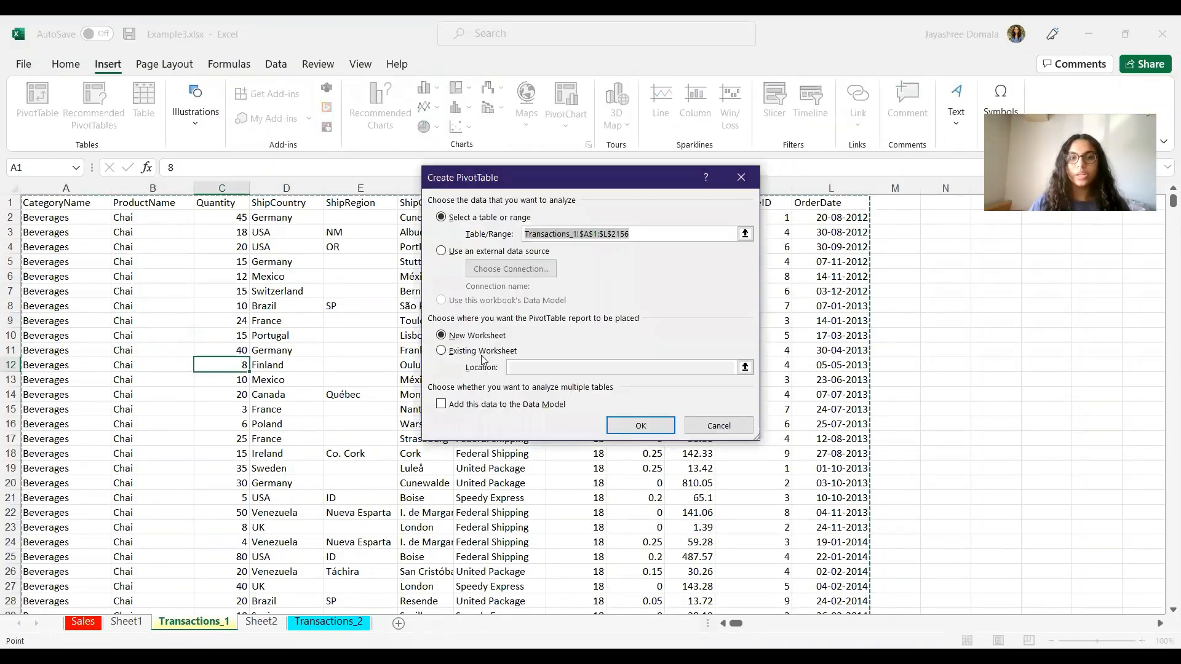
left_click(642, 427)
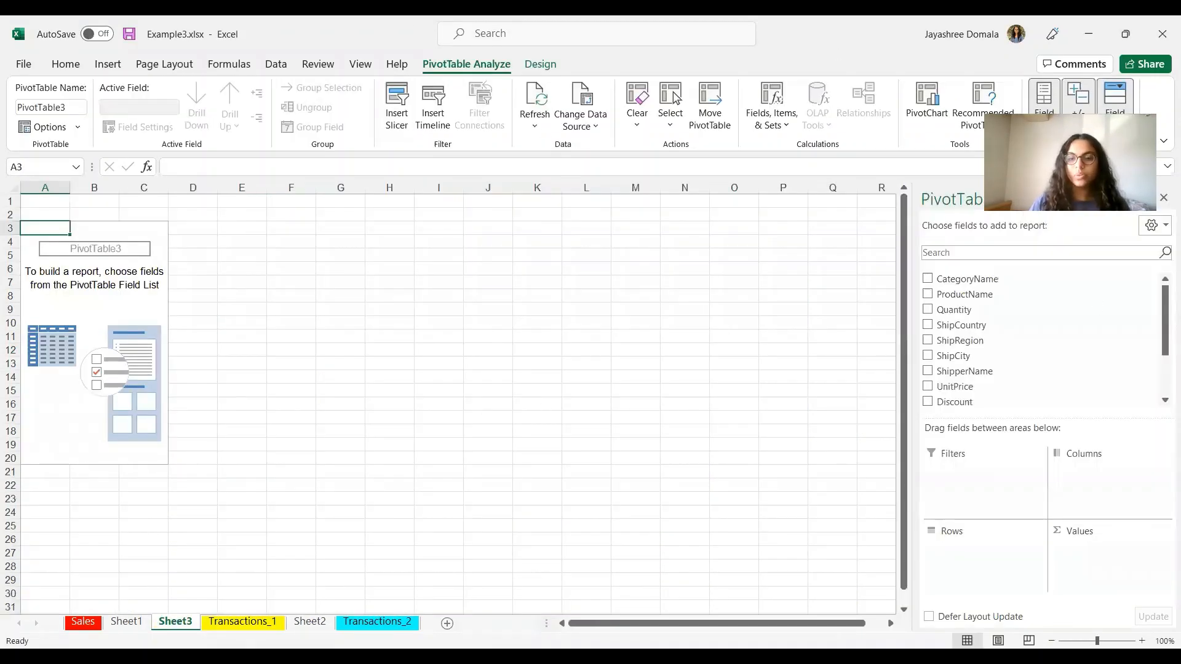
key("alt+Tab")
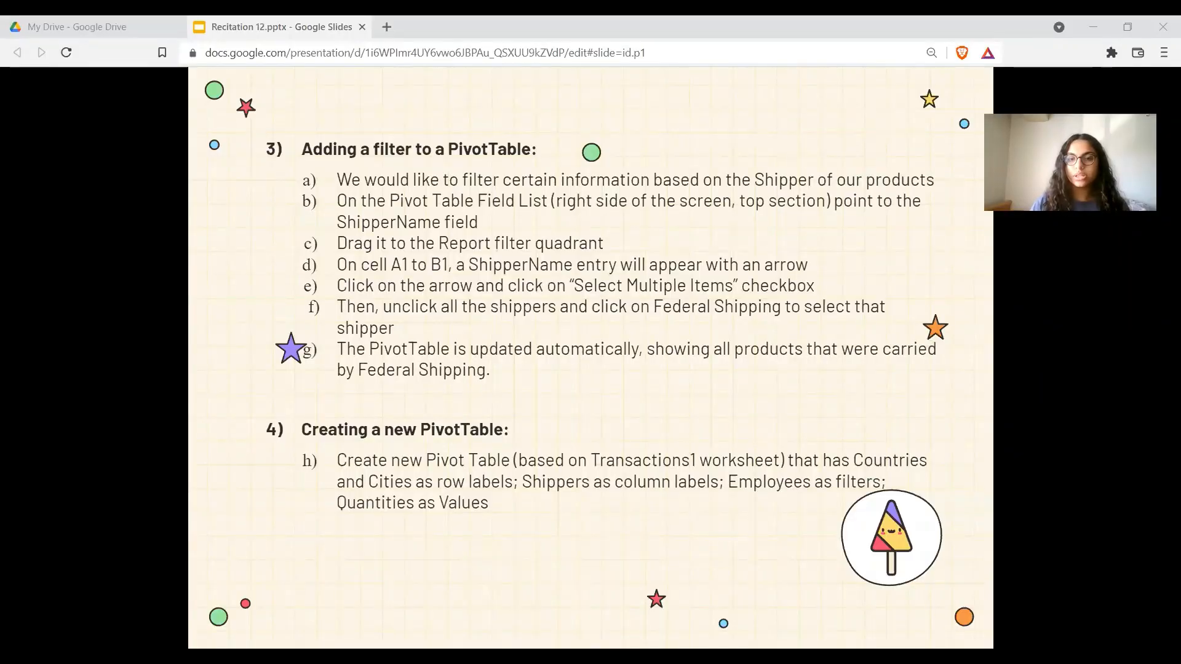
Step: Add ShipCountry, ShipCity and ShipperName as PivotTable row fields
key("alt+Tab")
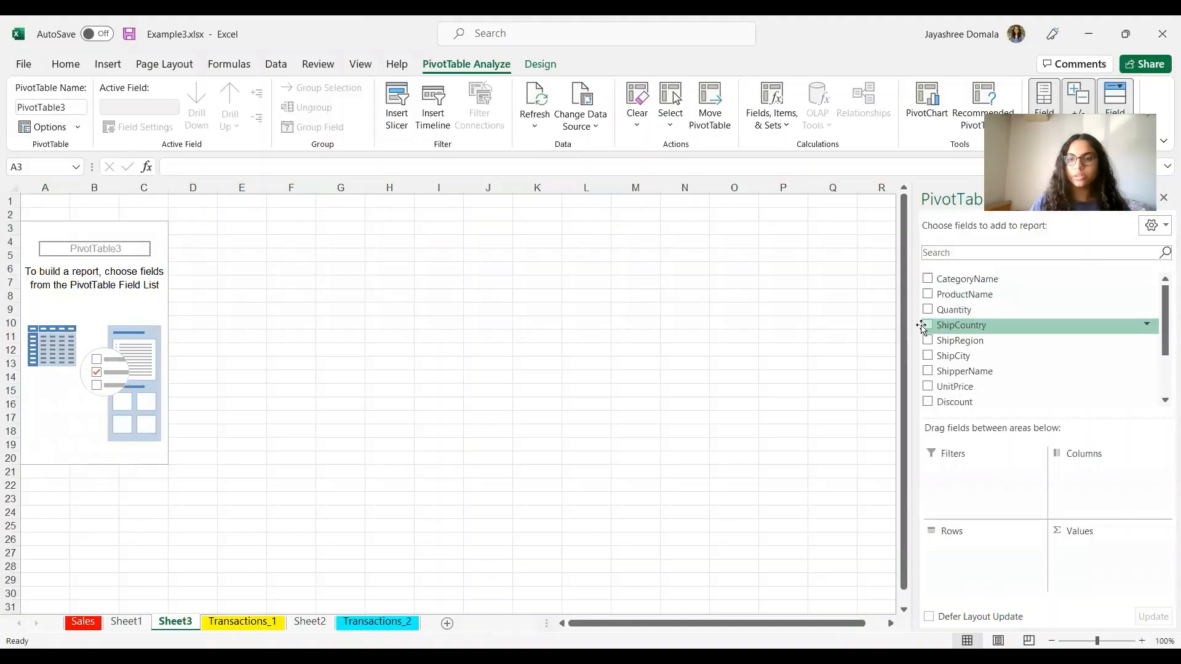
left_click(927, 325)
left_click(926, 357)
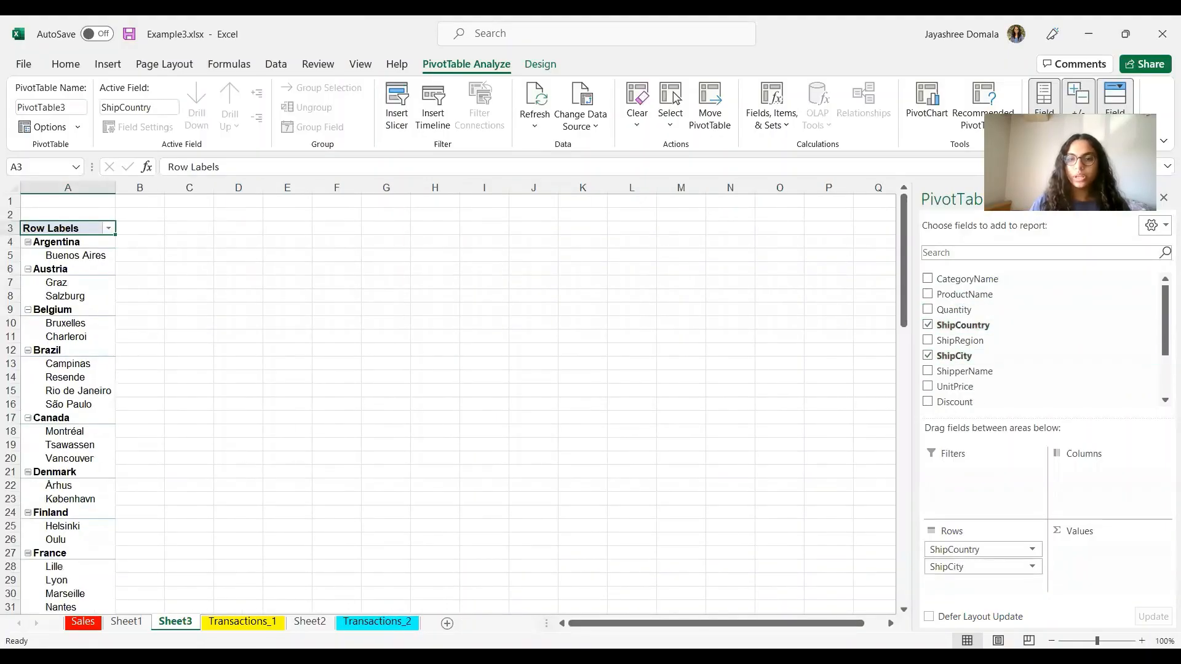
key("alt+Tab")
key("alt+Tab")
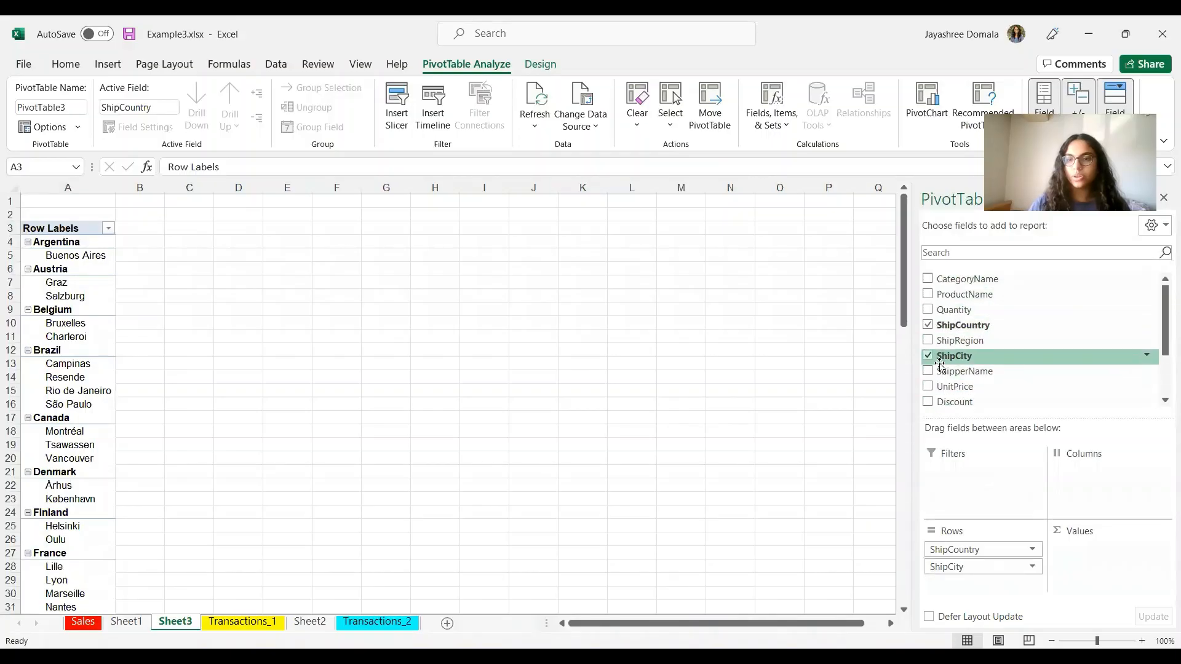
scroll(940, 365, "down", 2)
scroll(940, 366, "up", 2)
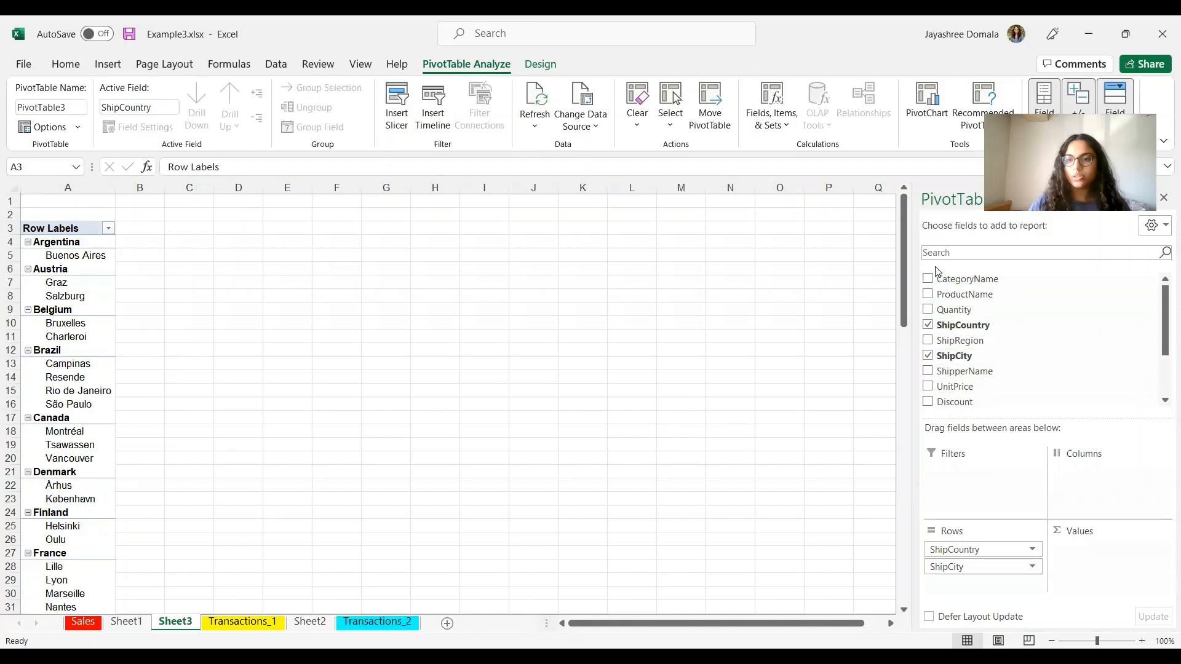
left_click(927, 371)
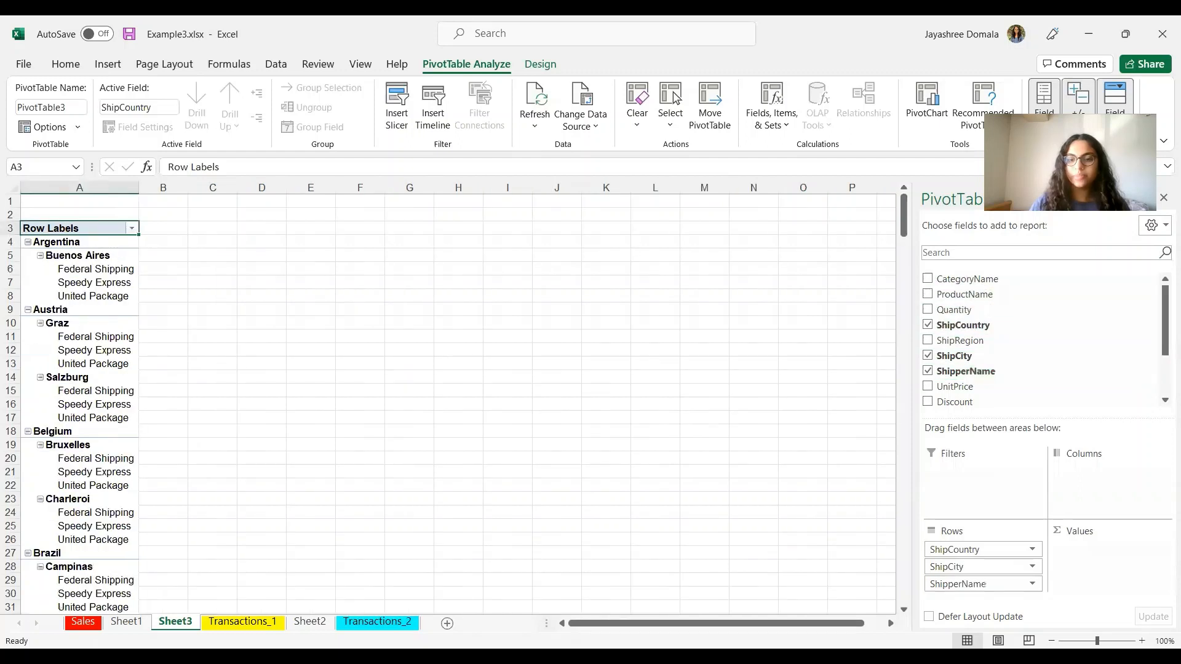
key("alt+Tab")
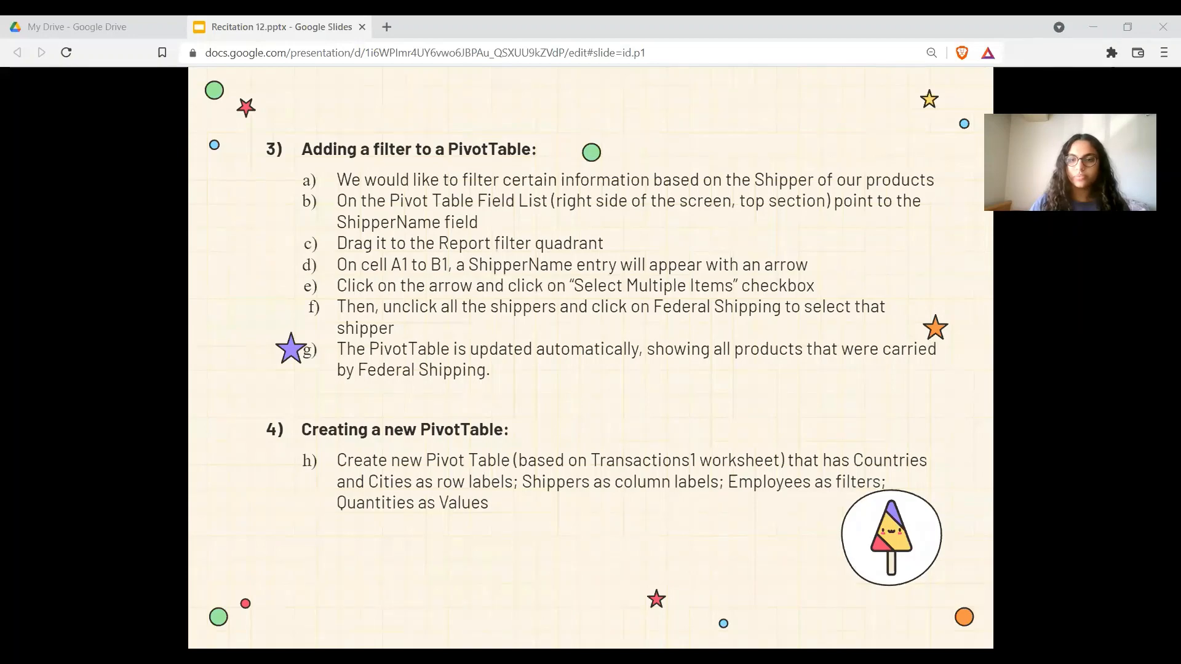
Step: Sum Quantity as the values and move ShipperName from Rows to Columns
key("alt+Tab")
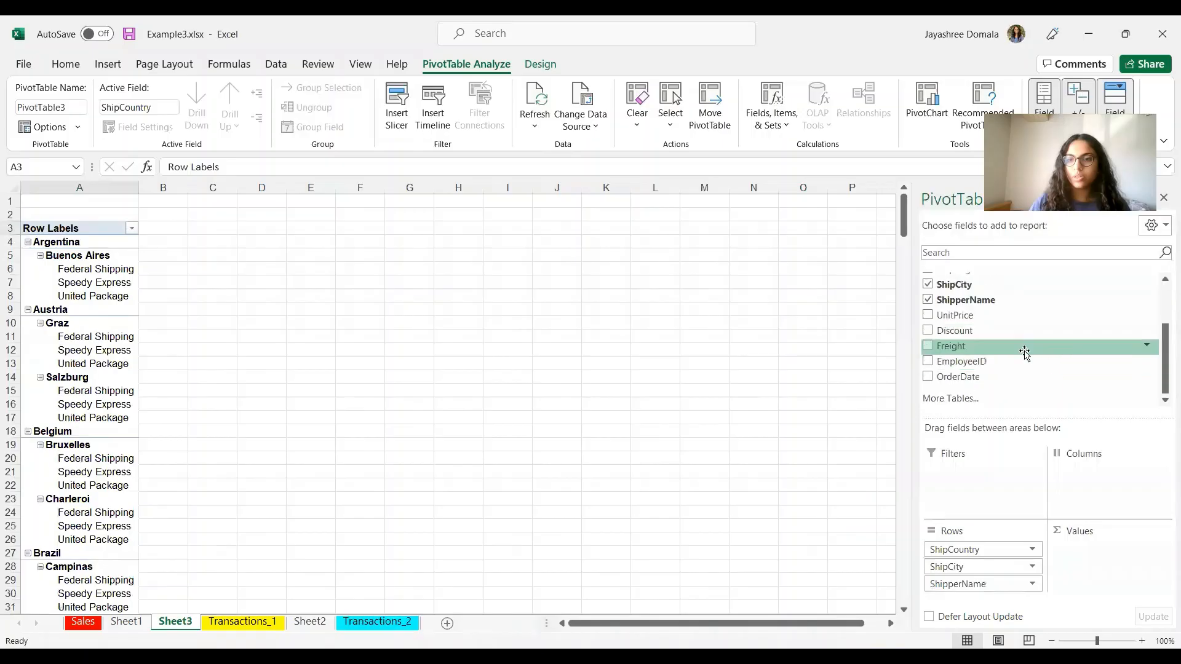
scroll(1025, 348, "up", 2)
left_click(929, 310)
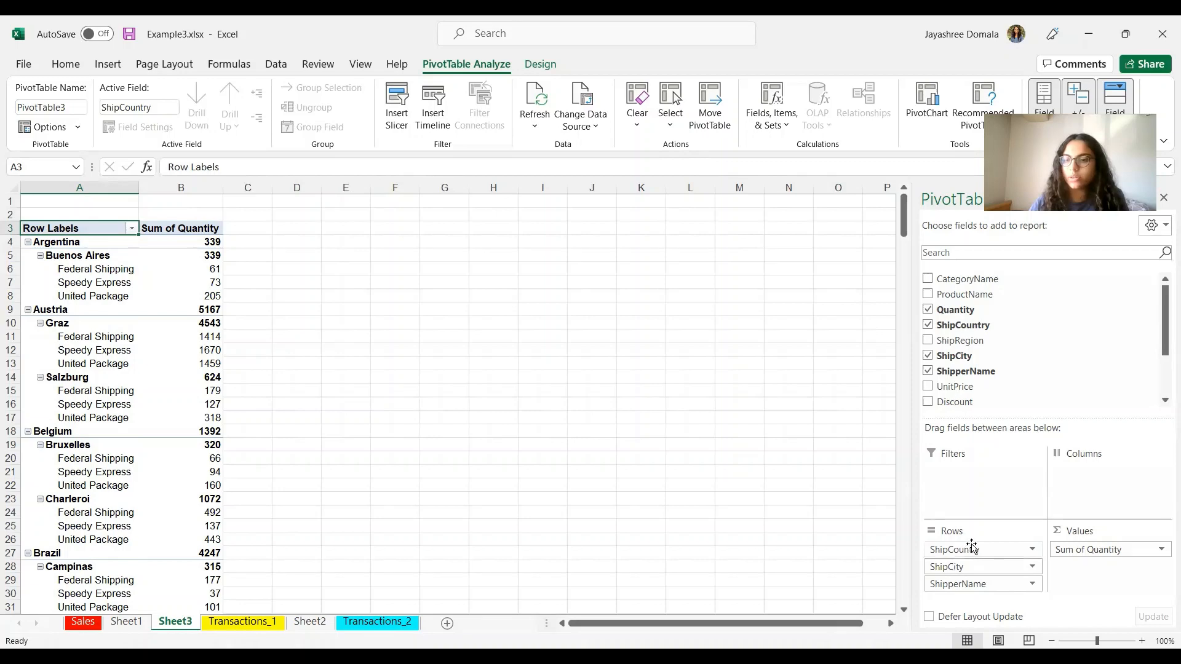
left_click_drag(965, 584, 1096, 471)
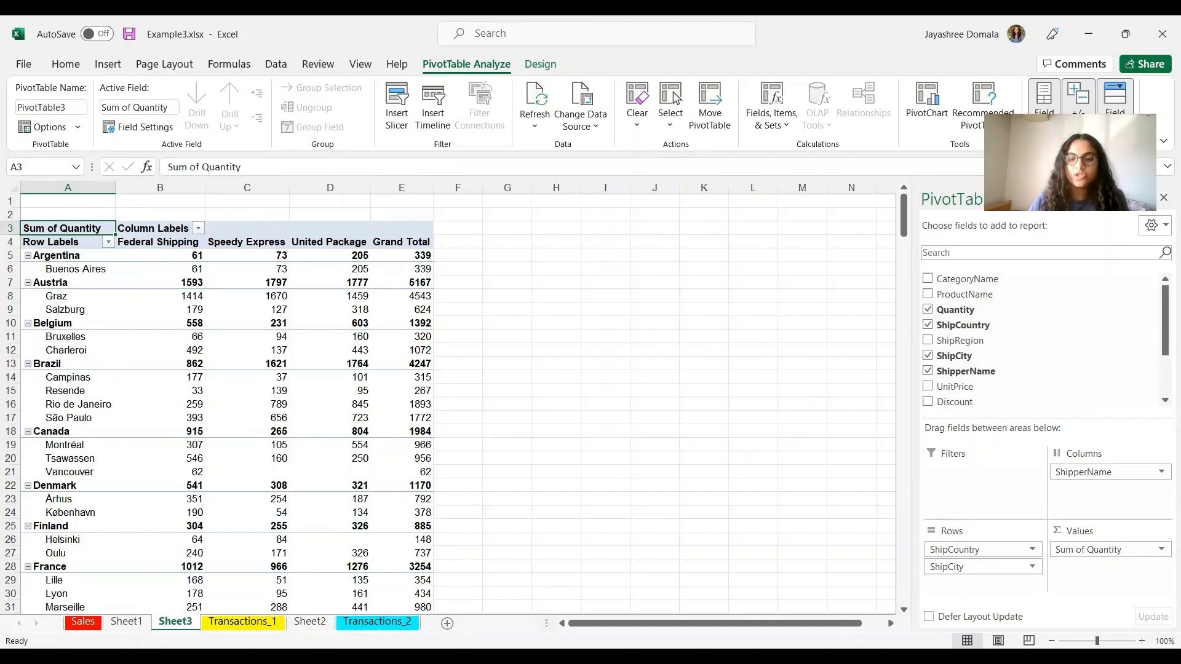
key("alt+Tab")
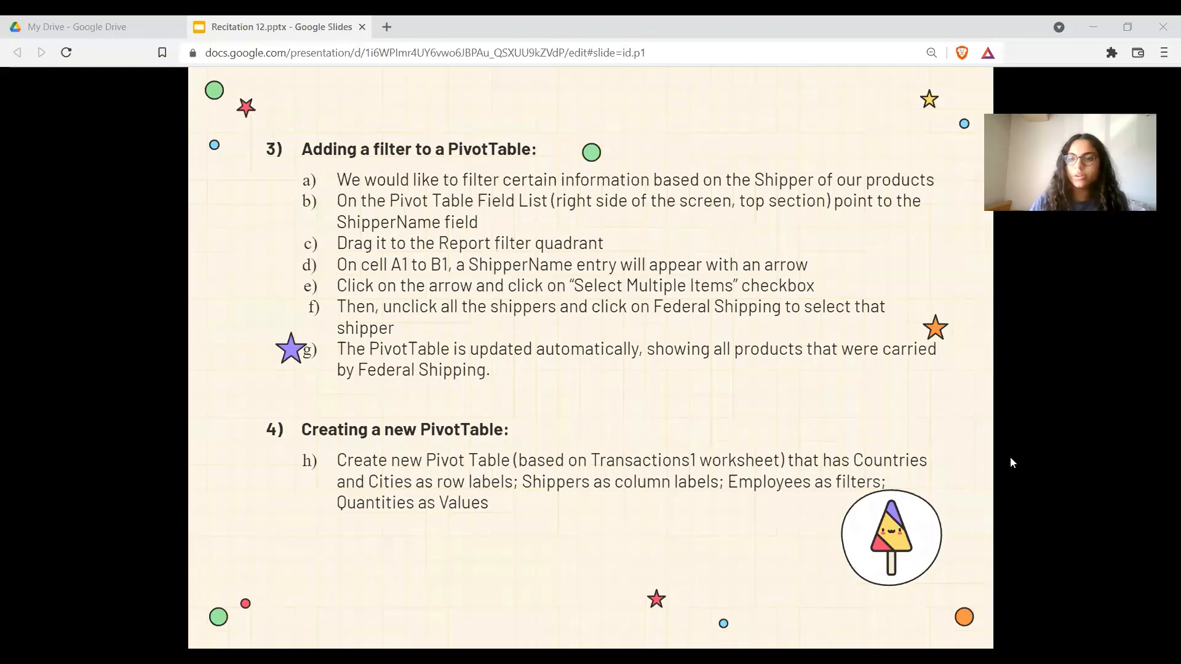
key("alt+Tab")
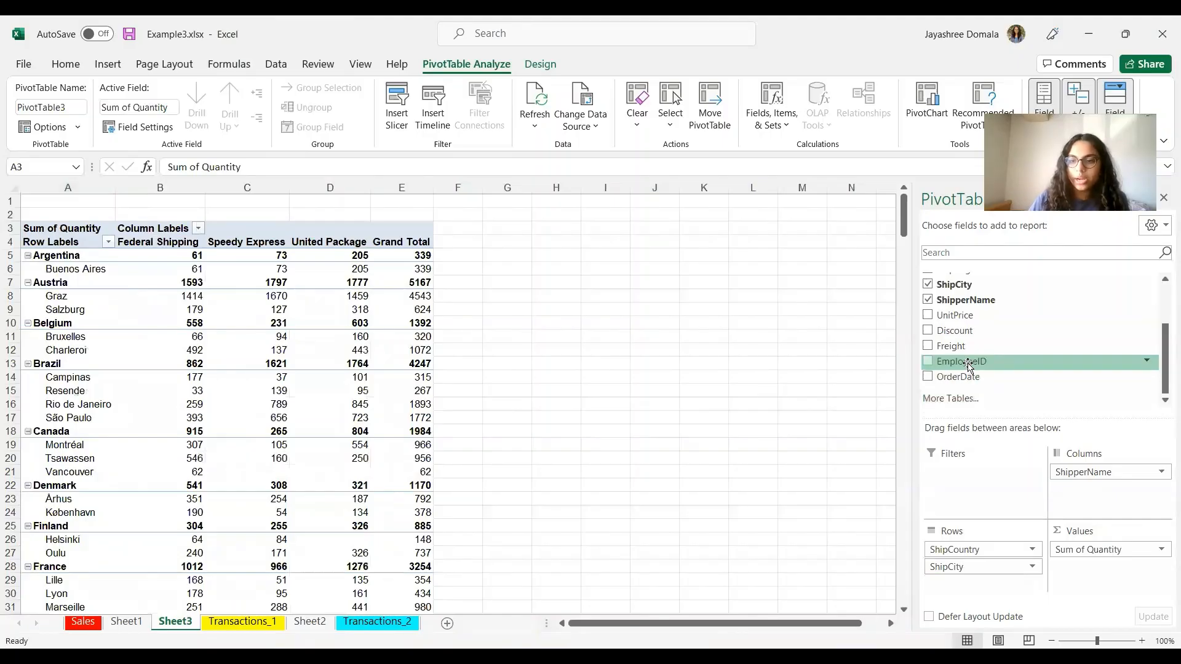
Step: Add EmployeeID as a report filter with Select Multiple Items enabled
left_click_drag(968, 364, 972, 489)
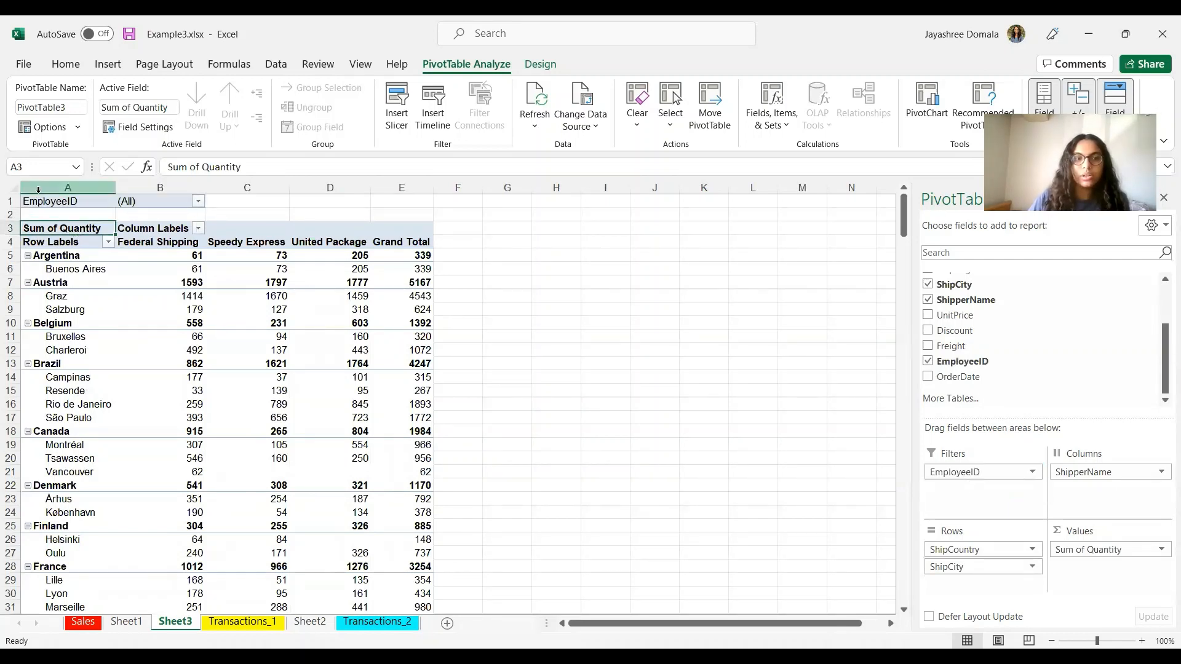
left_click(199, 203)
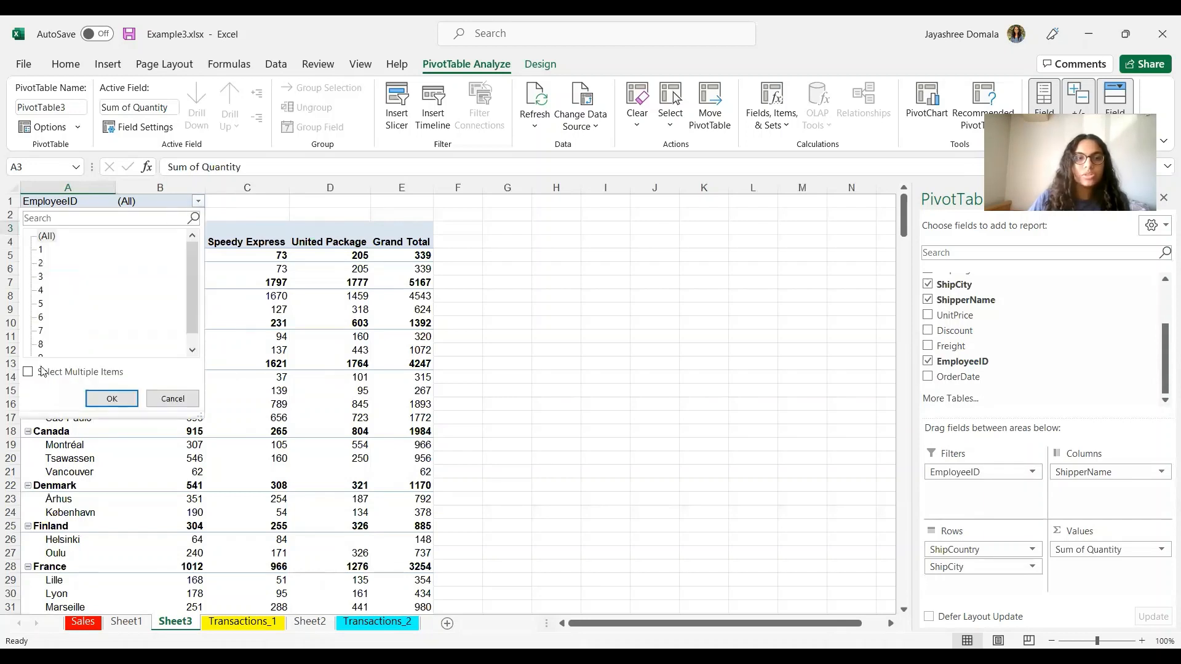
left_click(42, 371)
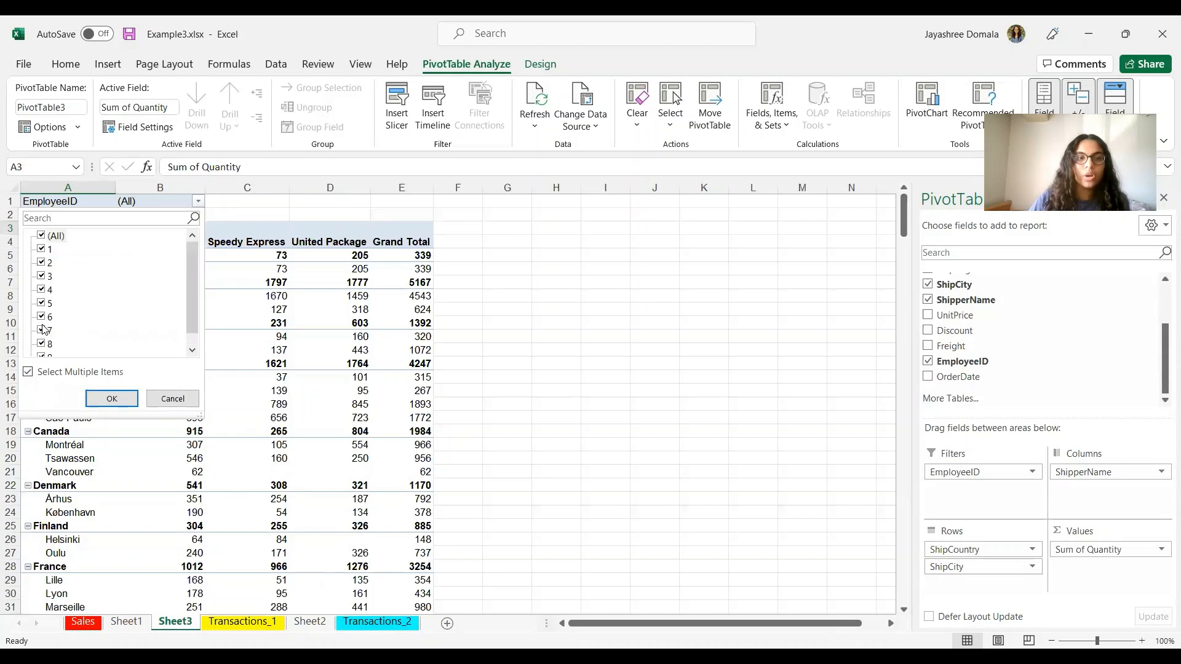
Step: Untick employees 2 through 7 in the EmployeeID filter and apply it
left_click(41, 249)
left_click(42, 276)
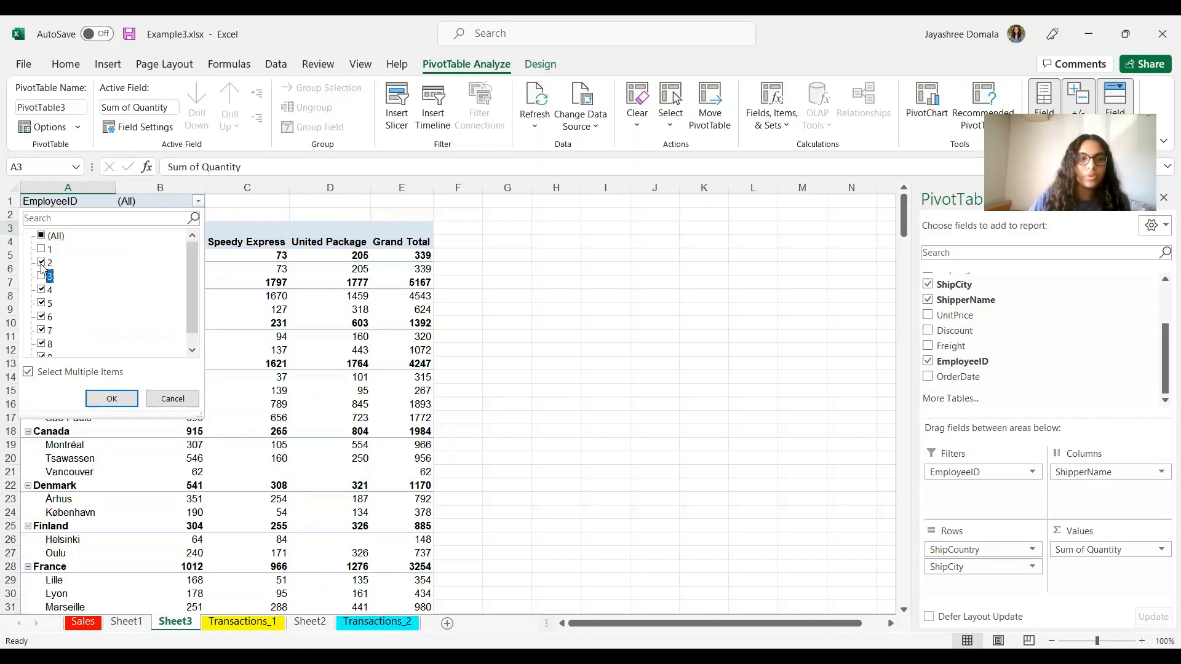
left_click(41, 249)
left_click(42, 263)
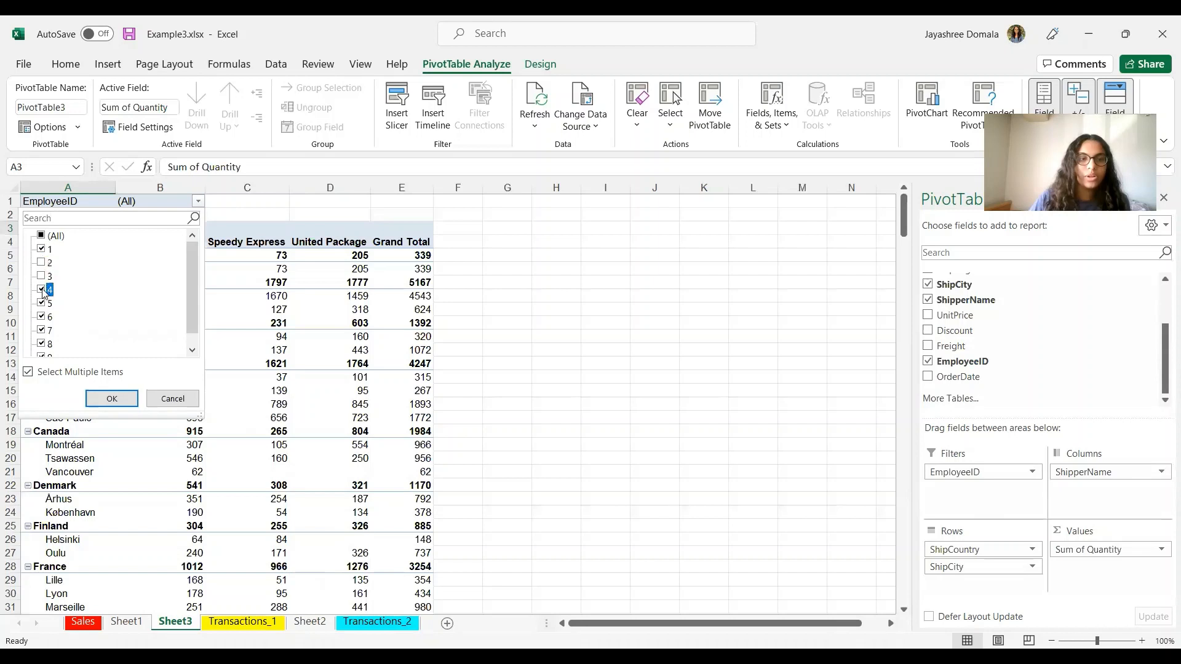
left_click(42, 289)
left_click(42, 302)
left_click(43, 330)
left_click(44, 316)
scroll(49, 323, "down", 1)
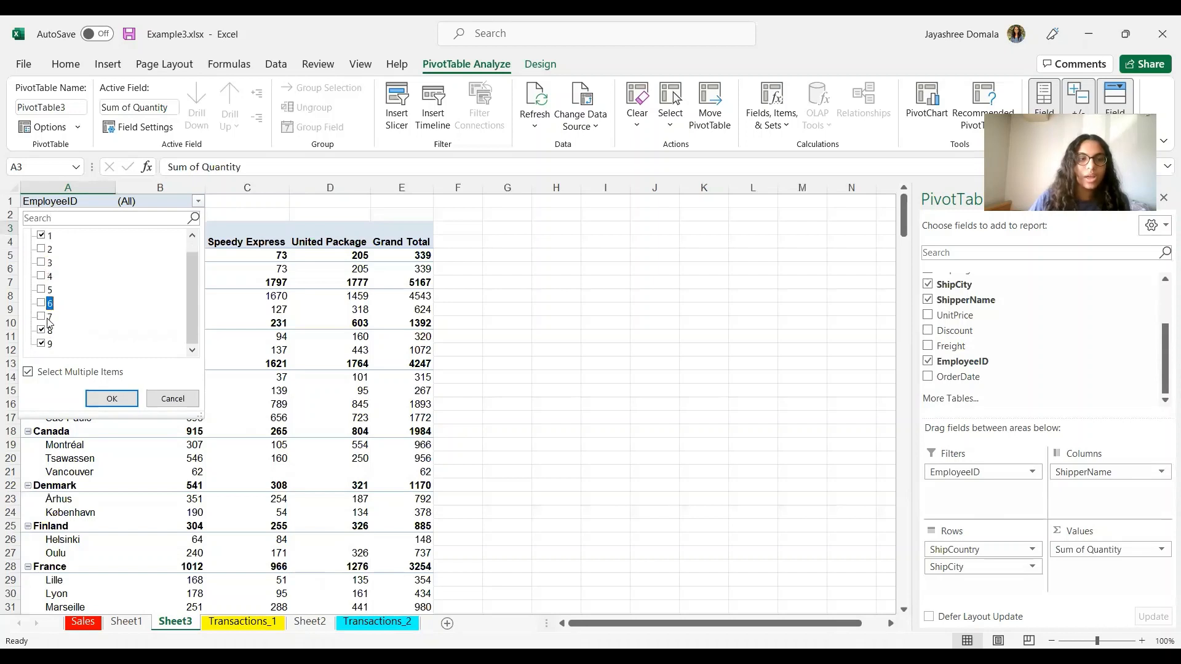
left_click(47, 330)
left_click(111, 398)
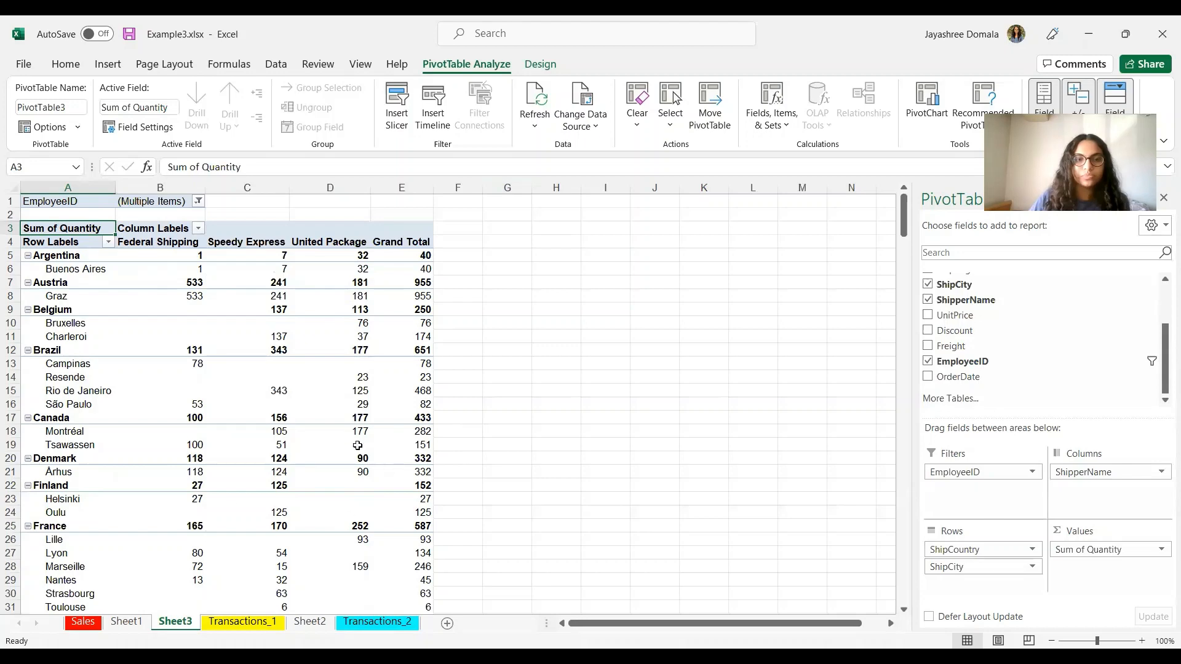
scroll(189, 590, "down", 8)
scroll(195, 581, "up", 8)
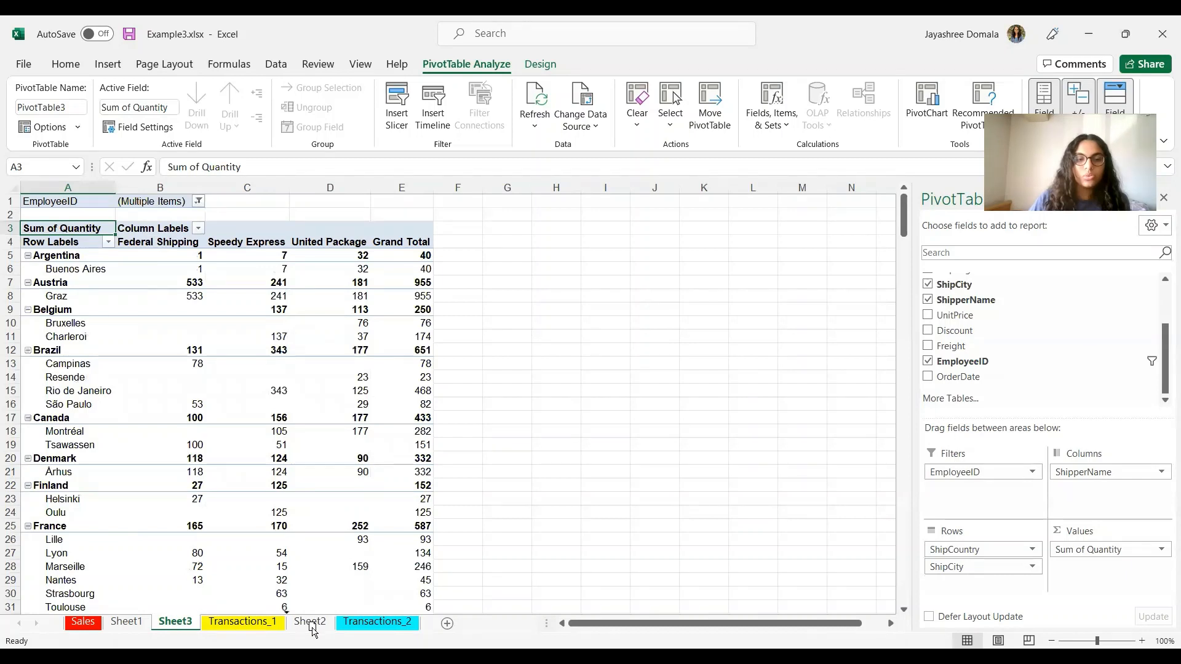
Step: Move Sheet3 after Sheet2, then advance the slides to the Excel Tables section
left_click_drag(312, 630, 342, 628)
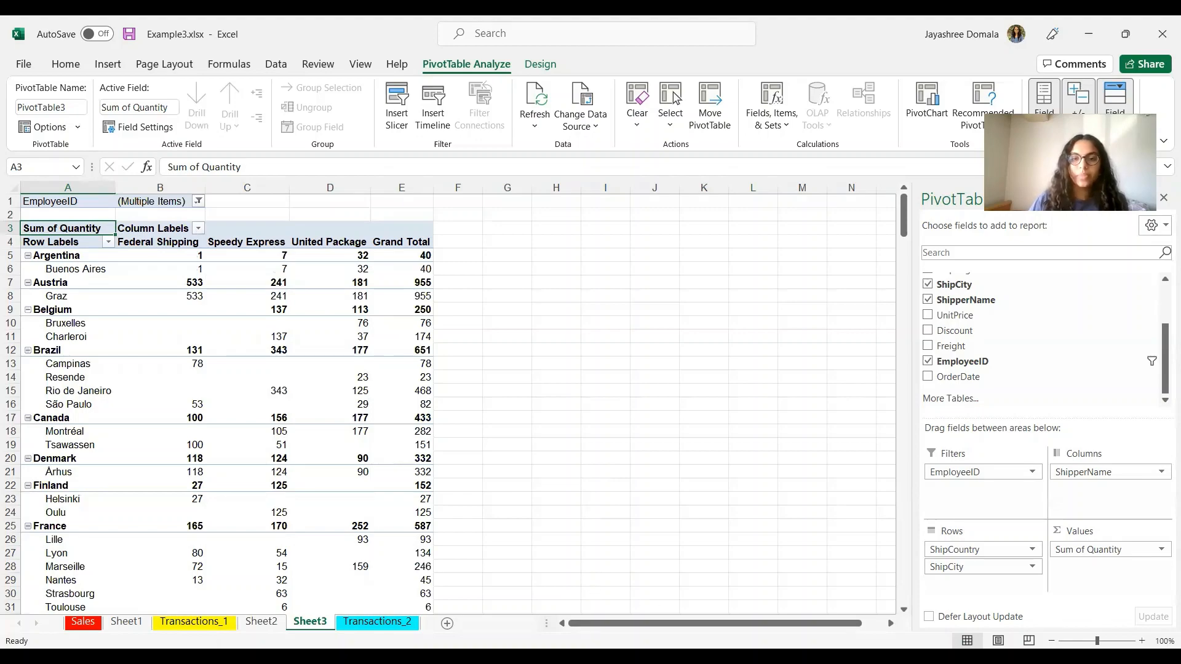
key("alt+Tab")
key("Right")
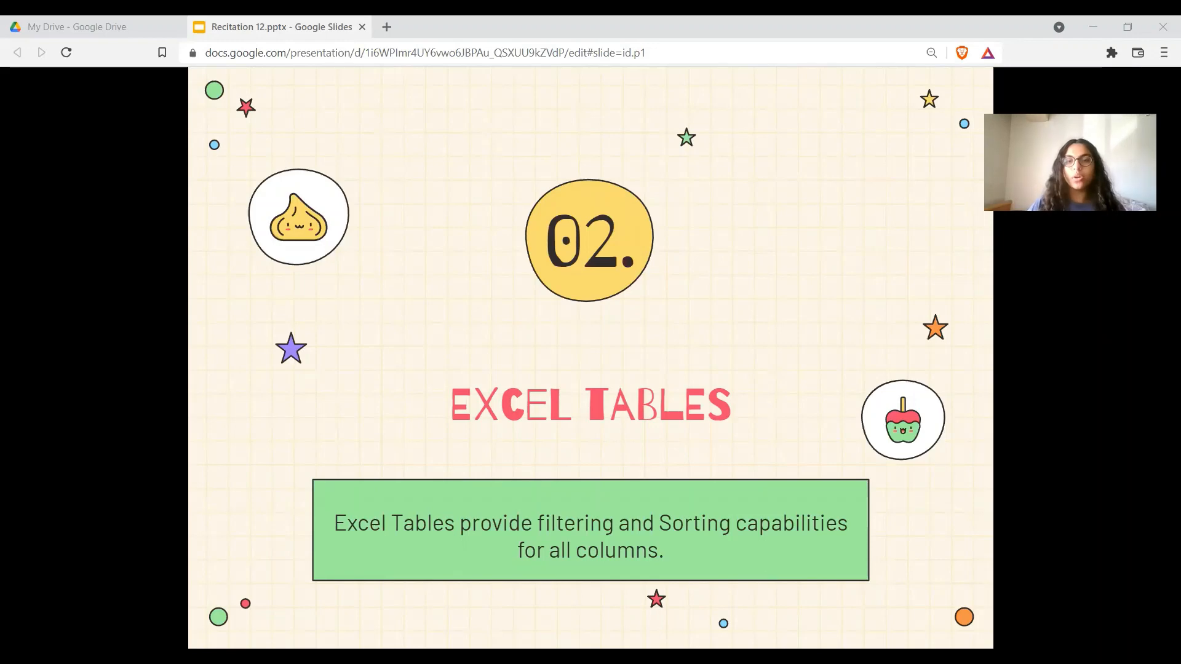
Step: Advance to the Transactions_2 Worksheet slide, then show Excel's Transactions_2 sheet
key("Right")
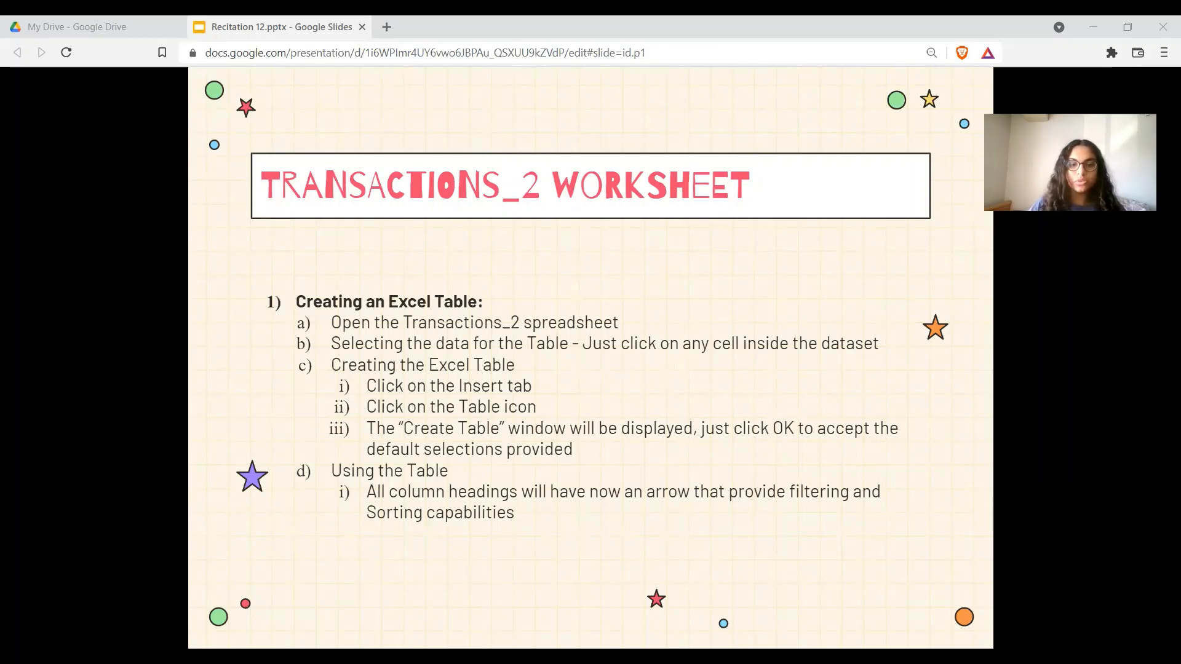
key("alt+Tab")
key("ctrl+Page_Down")
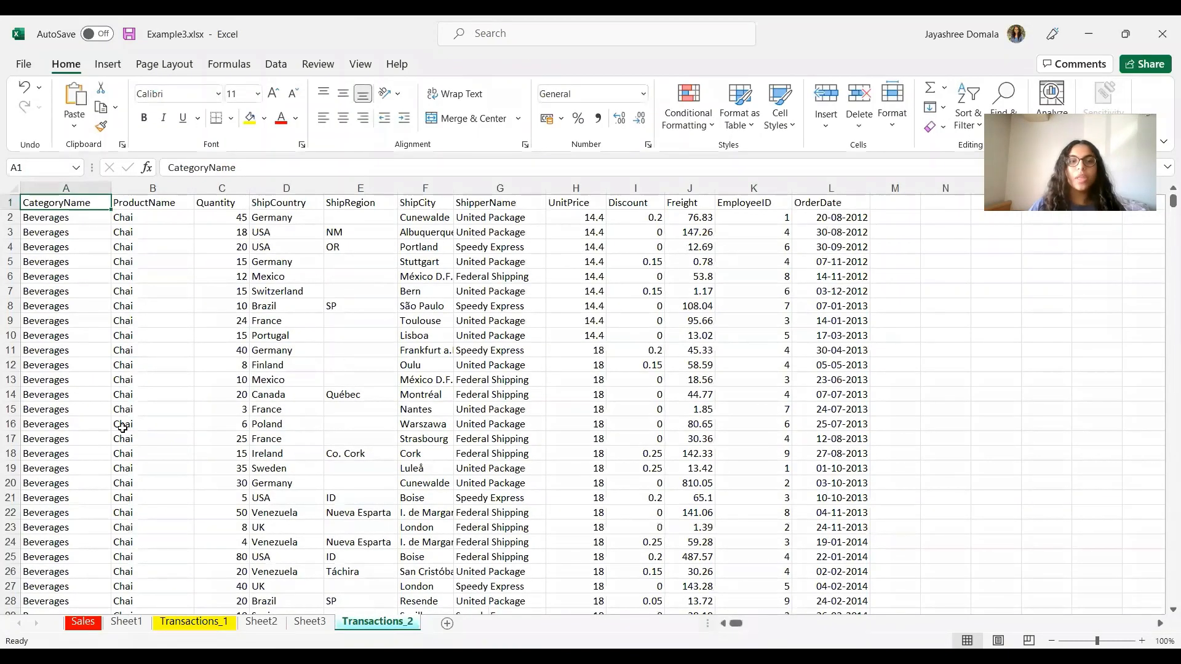
Step: Turn the Transactions_2 range A1:L2156 into Table1 with headers, then go back to the slides
left_click(277, 411)
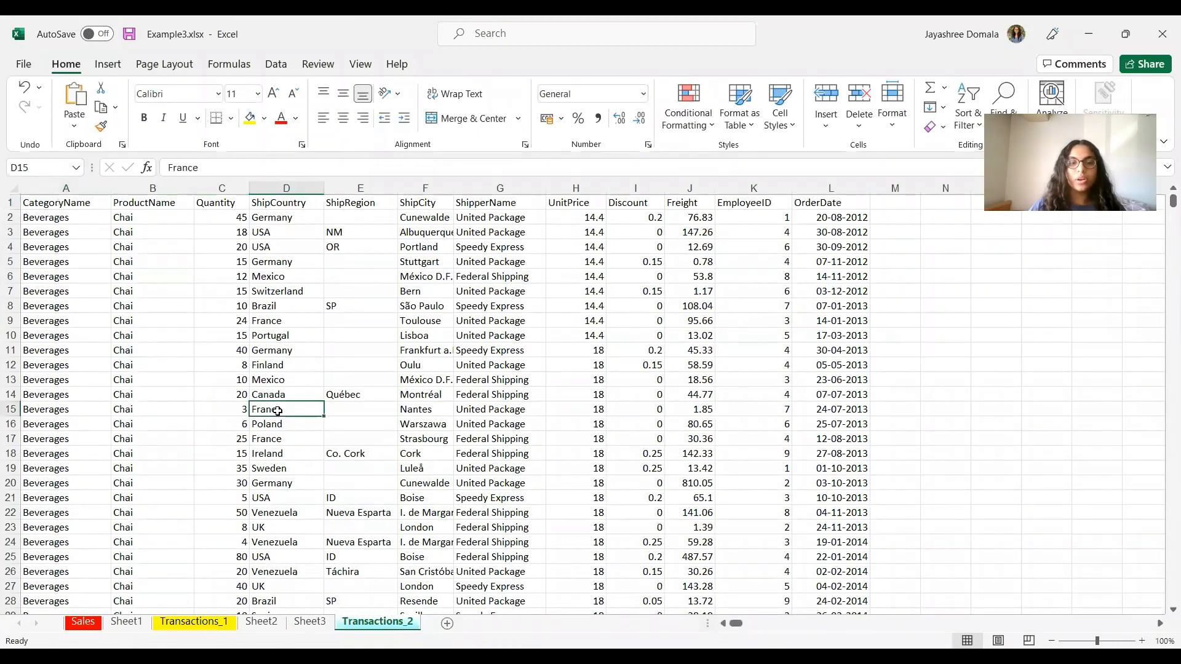
left_click(111, 69)
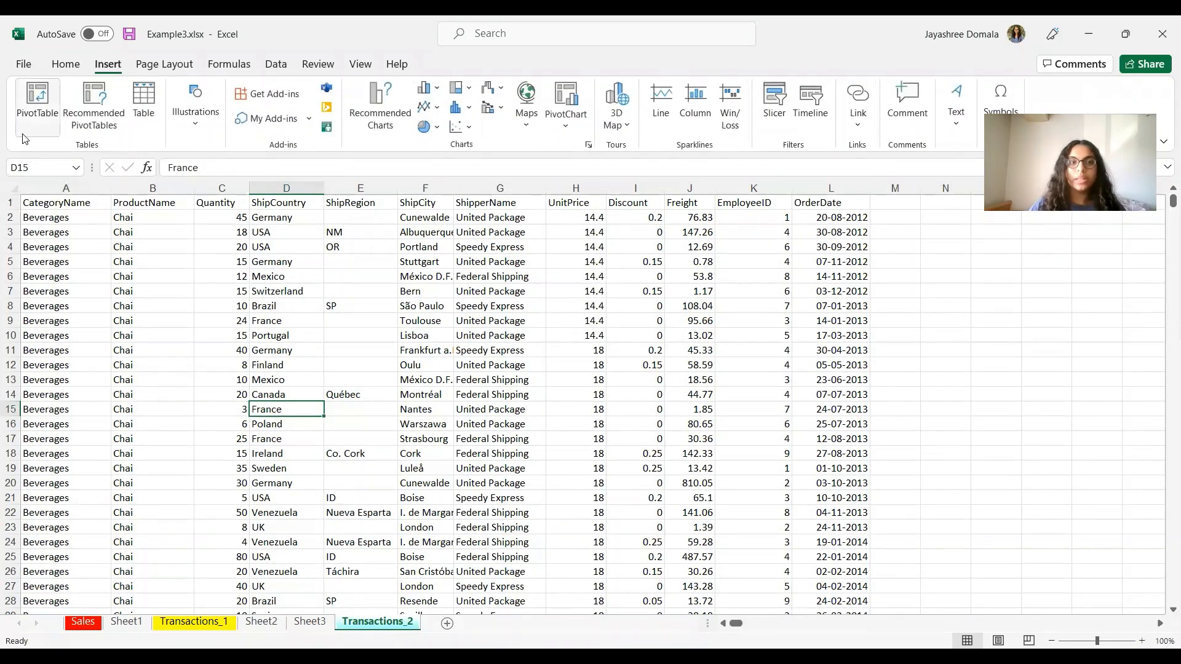
left_click(142, 111)
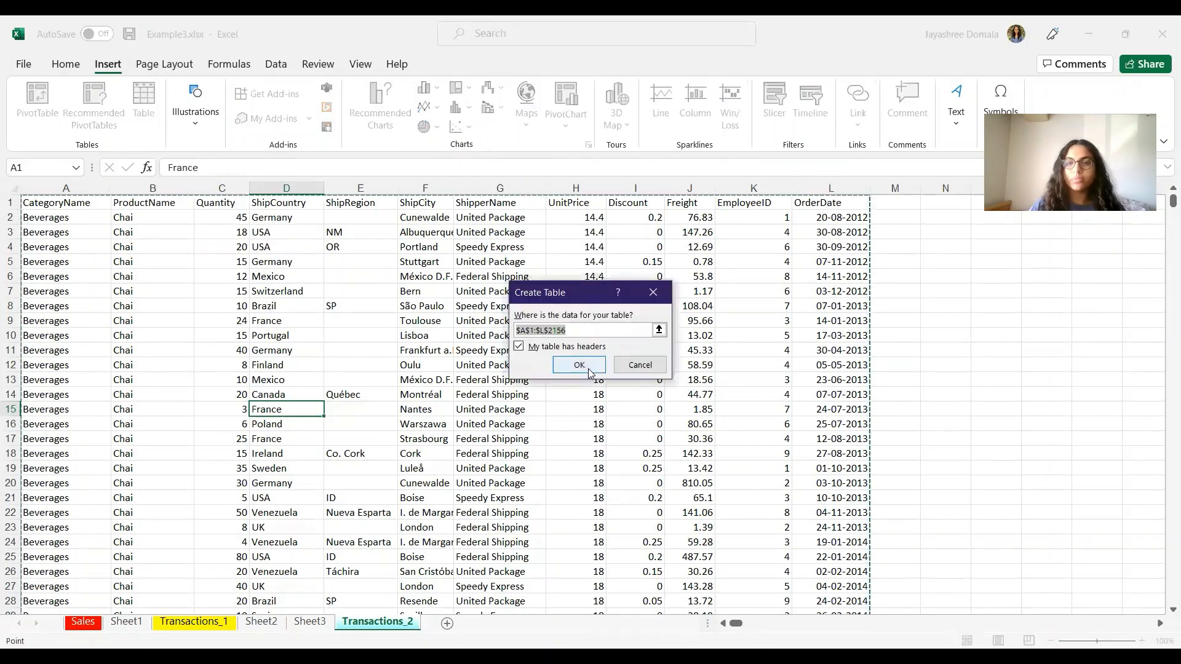
left_click(588, 369)
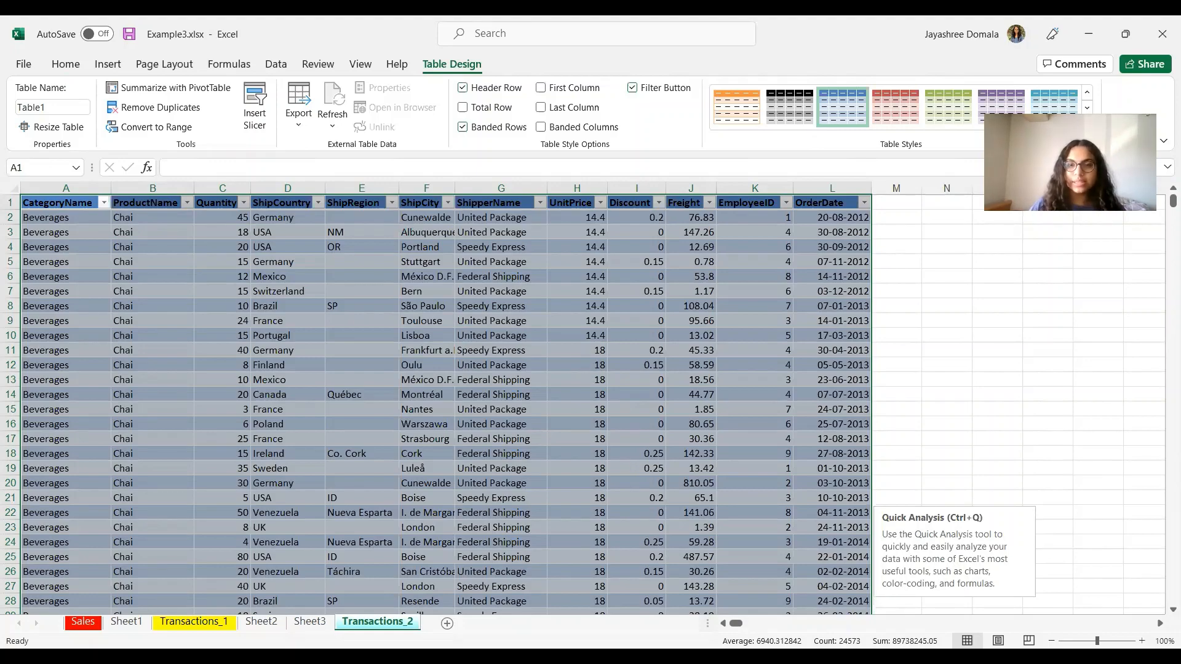
key("alt+Tab")
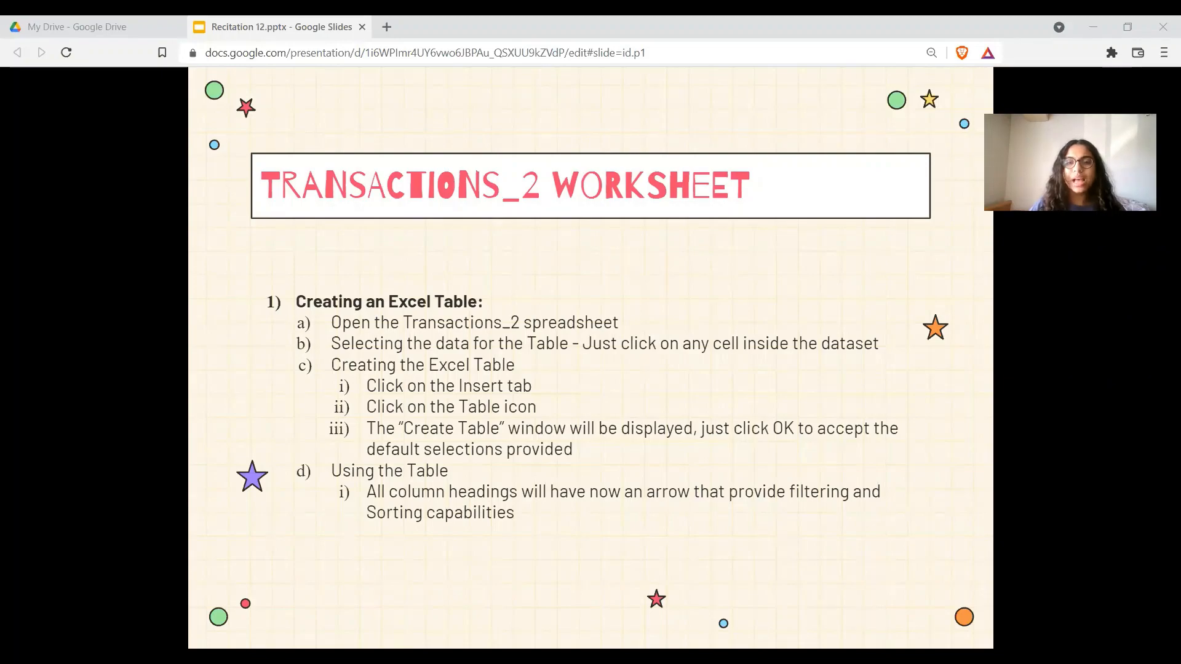
Step: Advance the slides to the one on adding a NetPrice column to an Excel Table
key("alt+Tab")
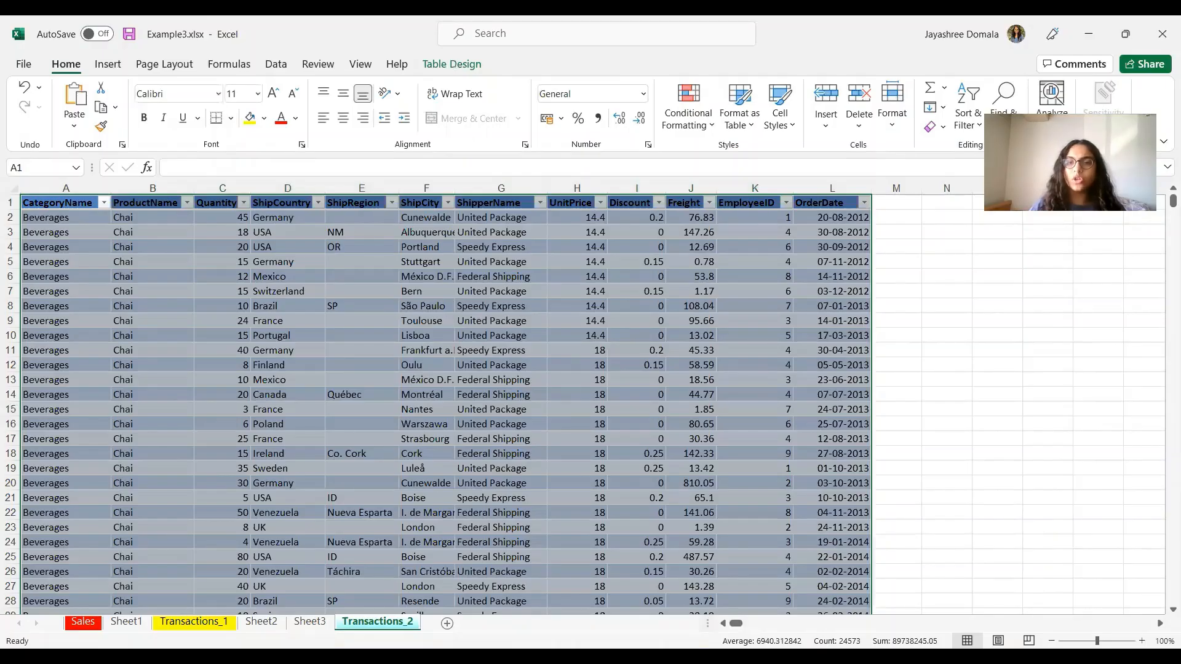
key("alt+Tab")
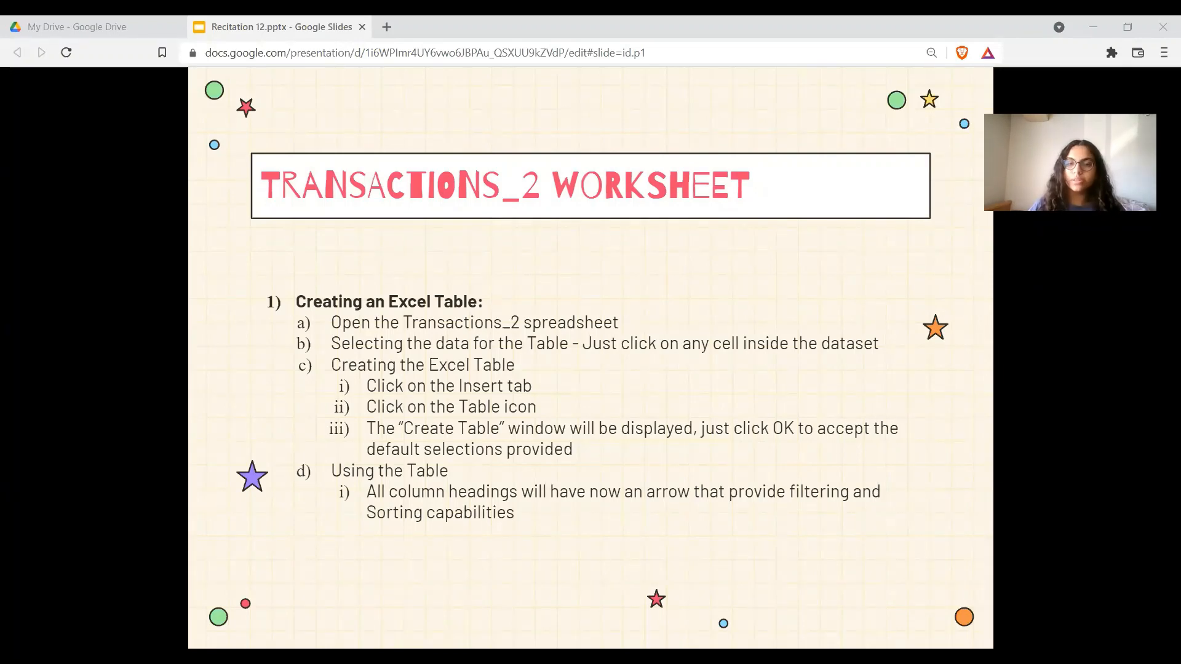
key("Right")
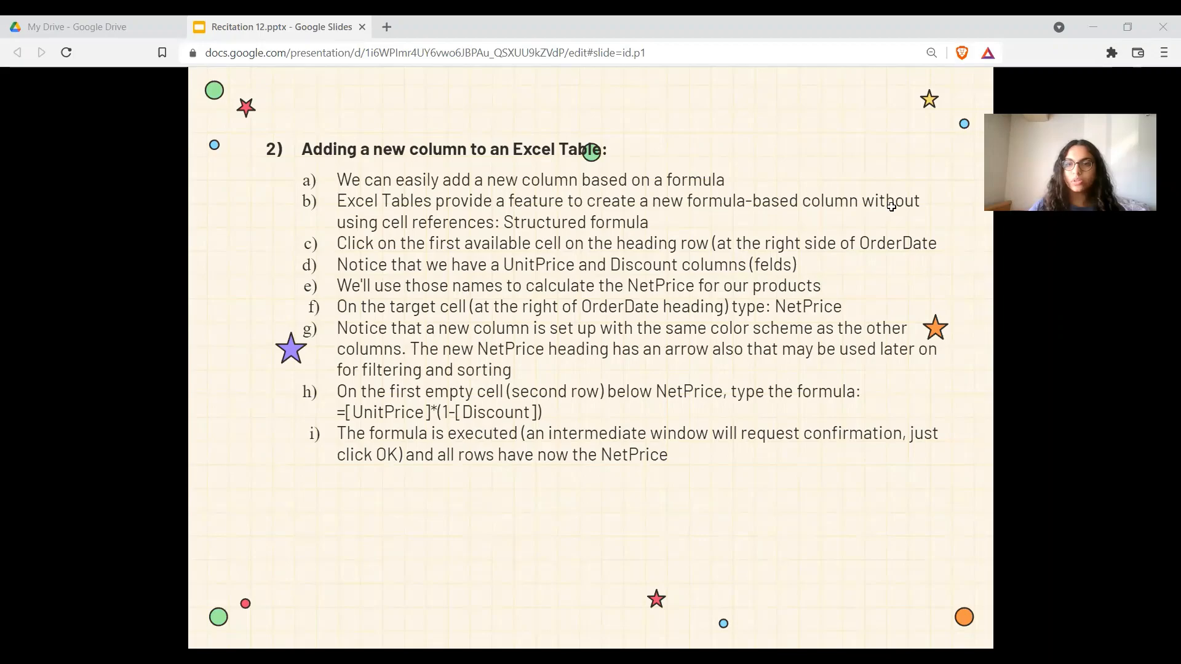
Step: Add a NetPrice heading in M1 so the table extends, then return to the slides
key("alt+Tab")
type("N")
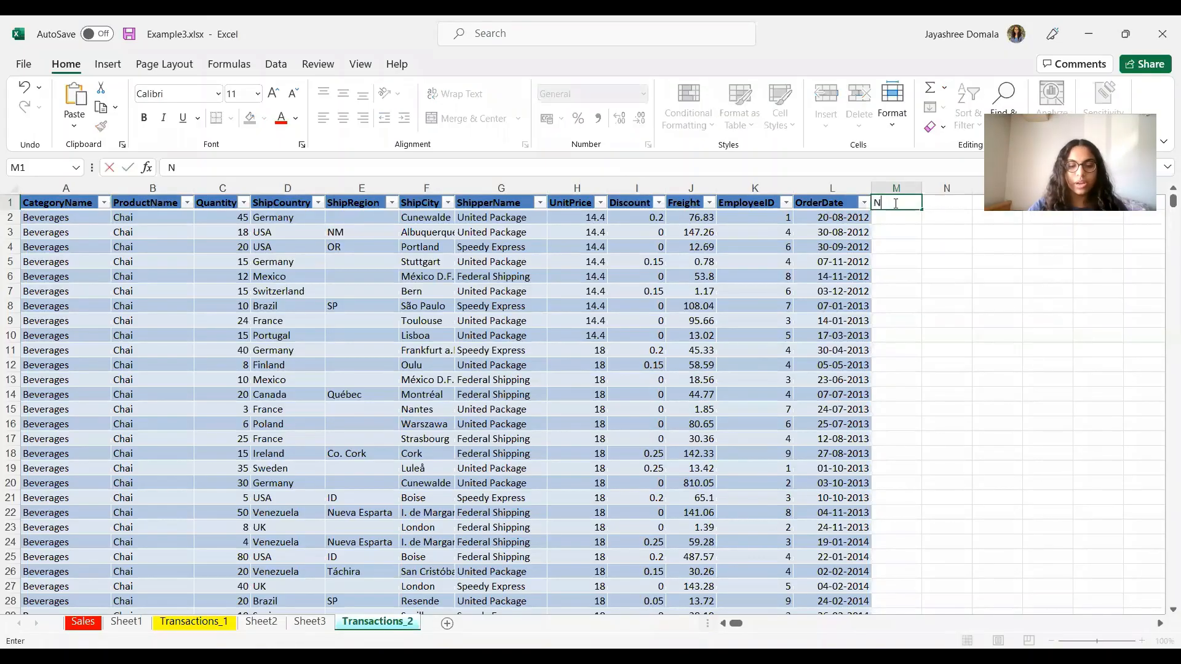
type("etPrice")
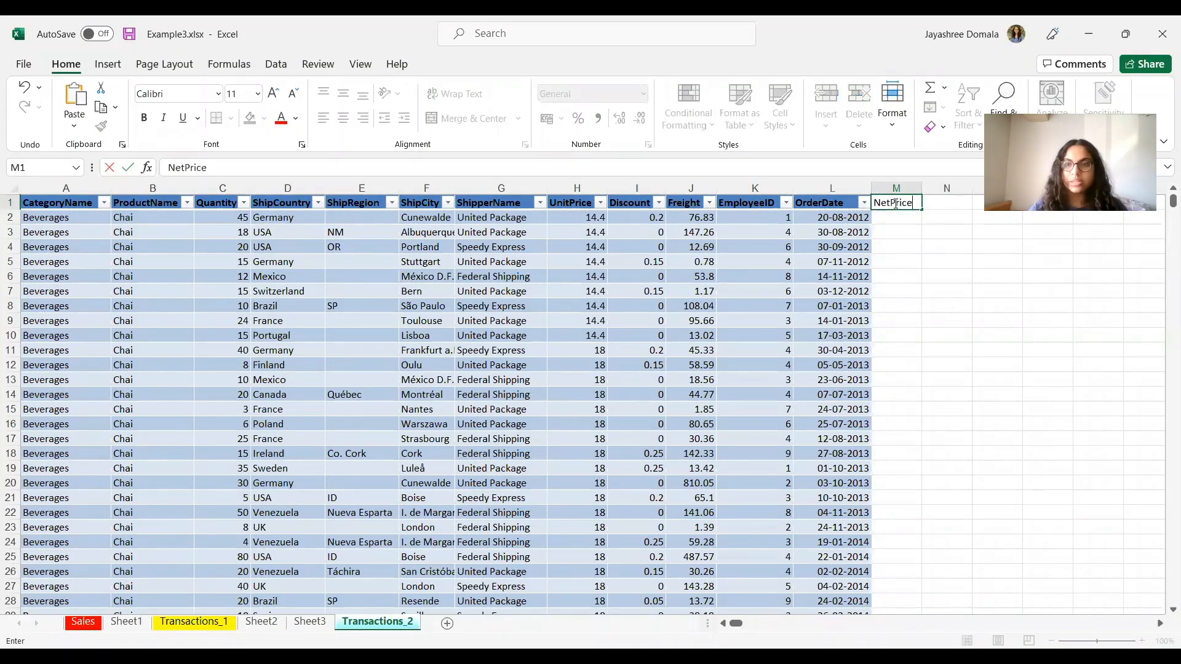
left_click(926, 301)
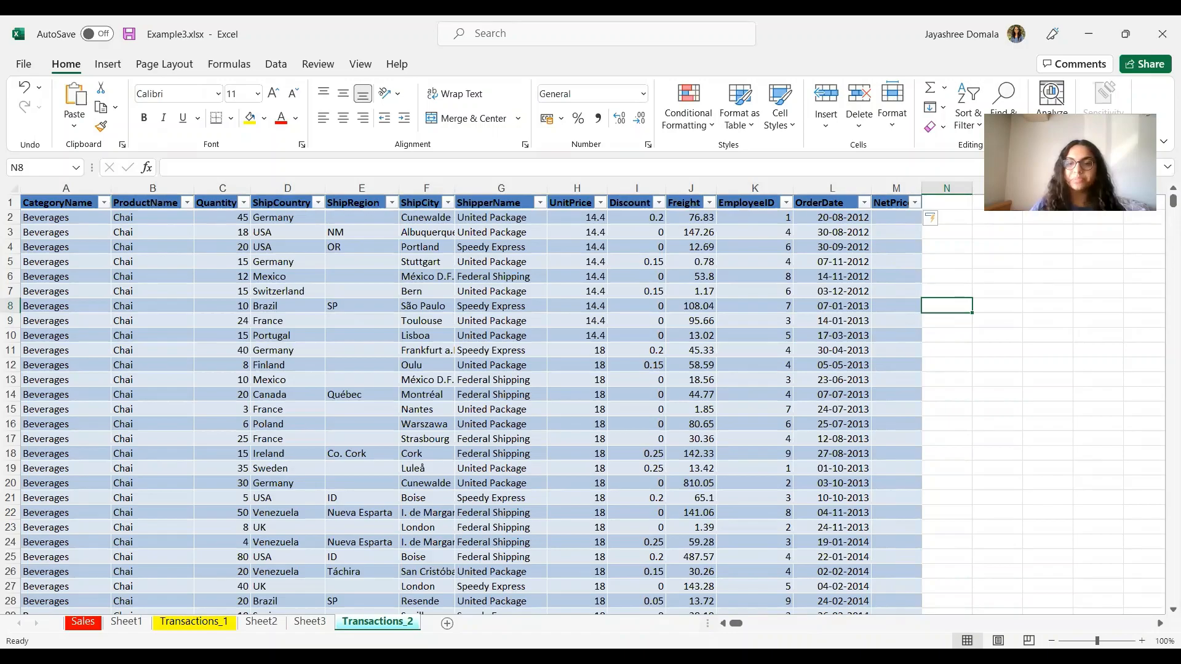
key("alt+Tab")
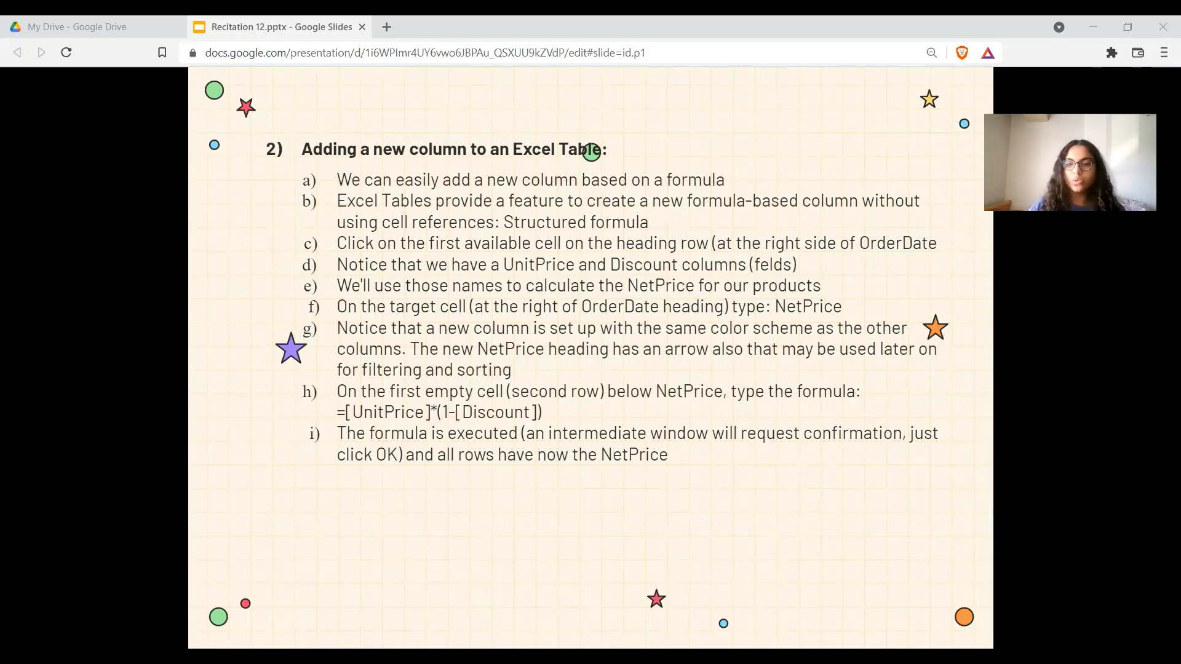
Step: Enter a first NetPrice formula in M2, =[UnitPrice]*[1-discount)
key("alt+Tab")
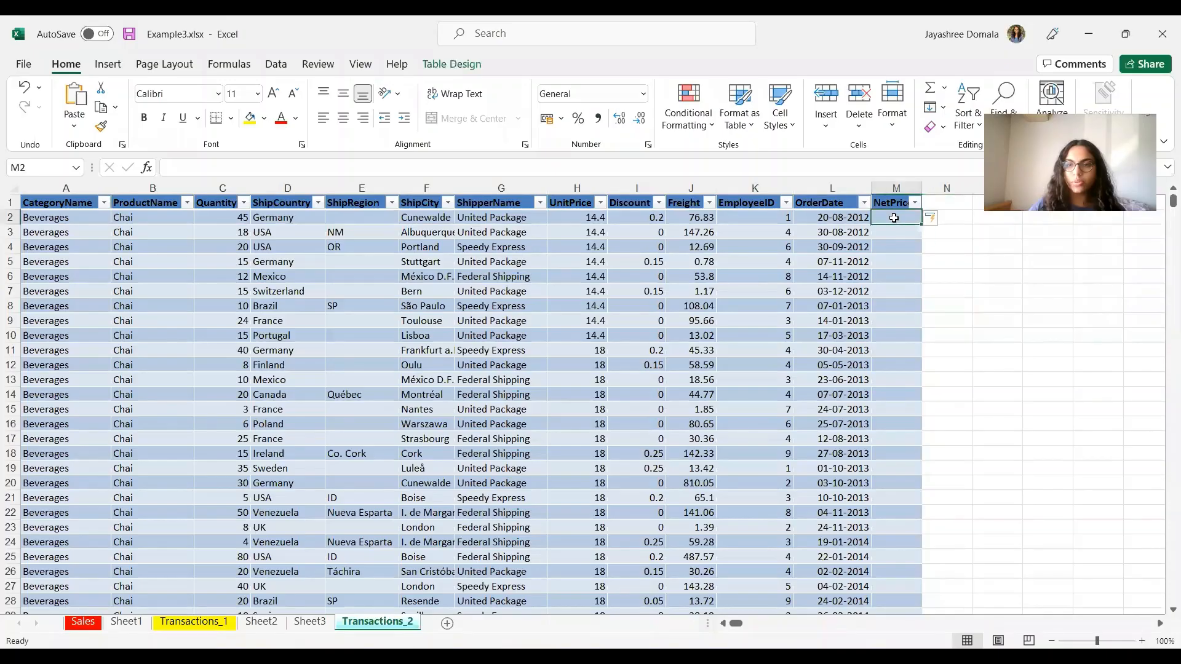
type("=[")
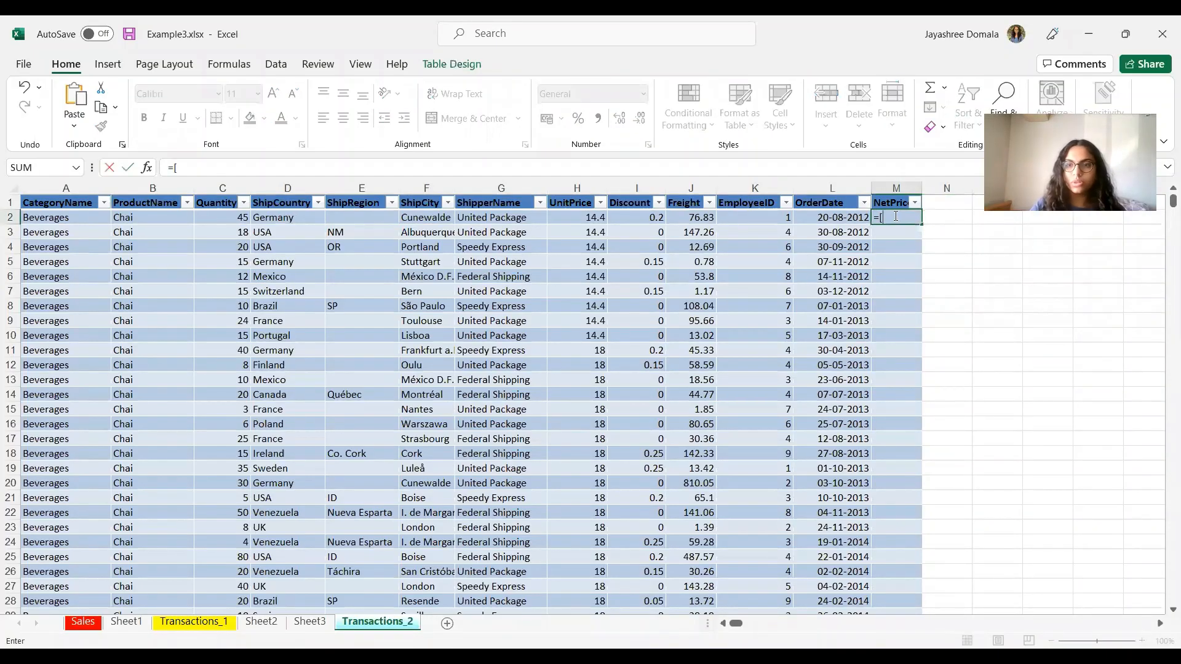
type("Unit")
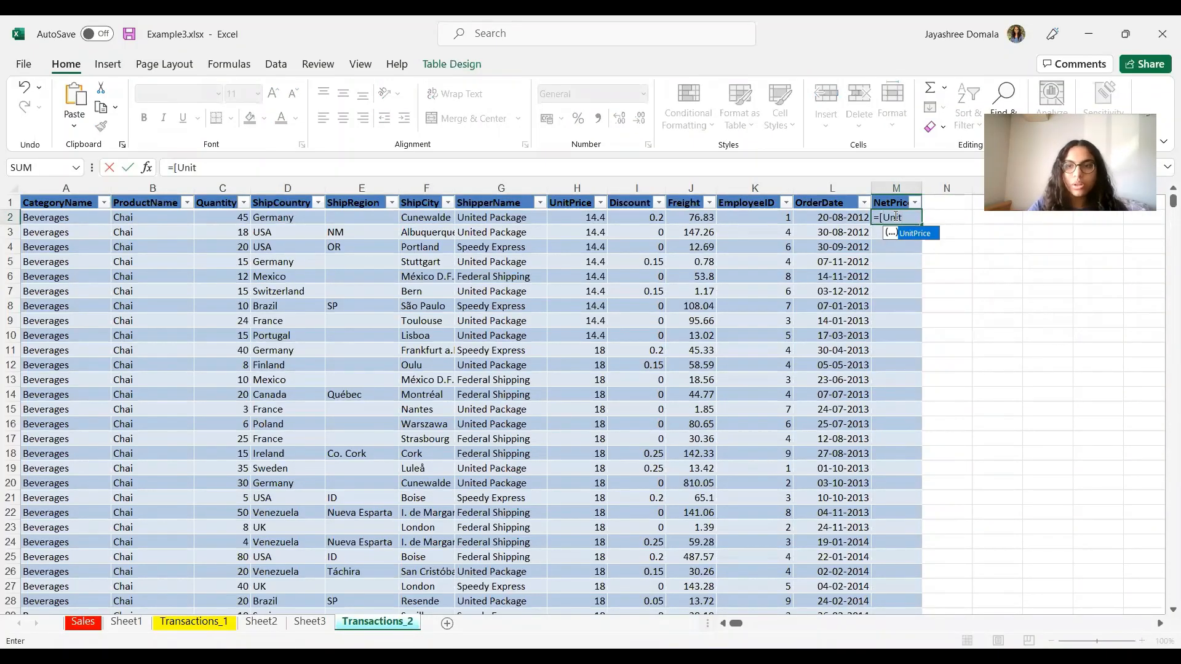
type("Price")
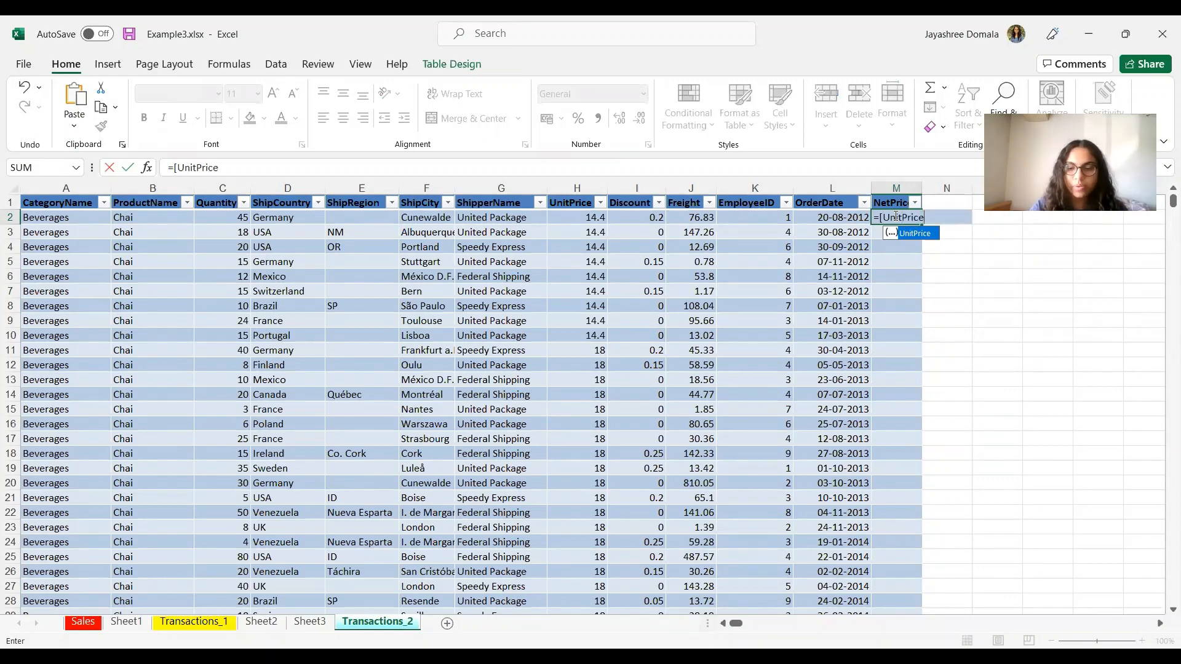
type("]")
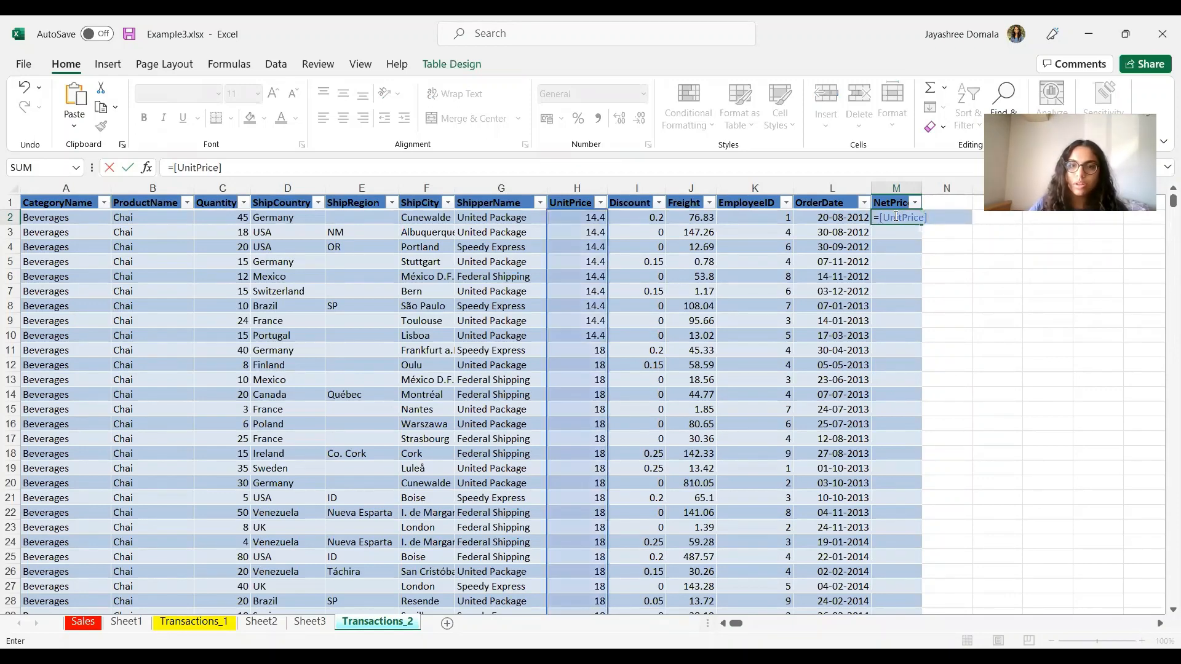
type("*")
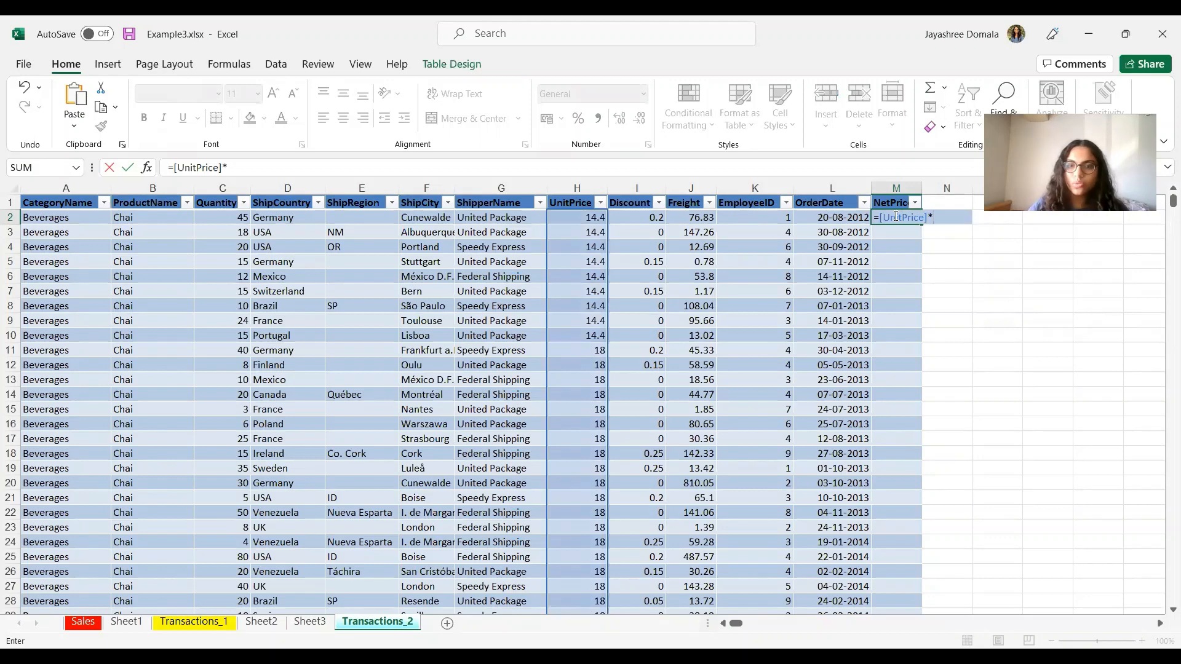
type("[")
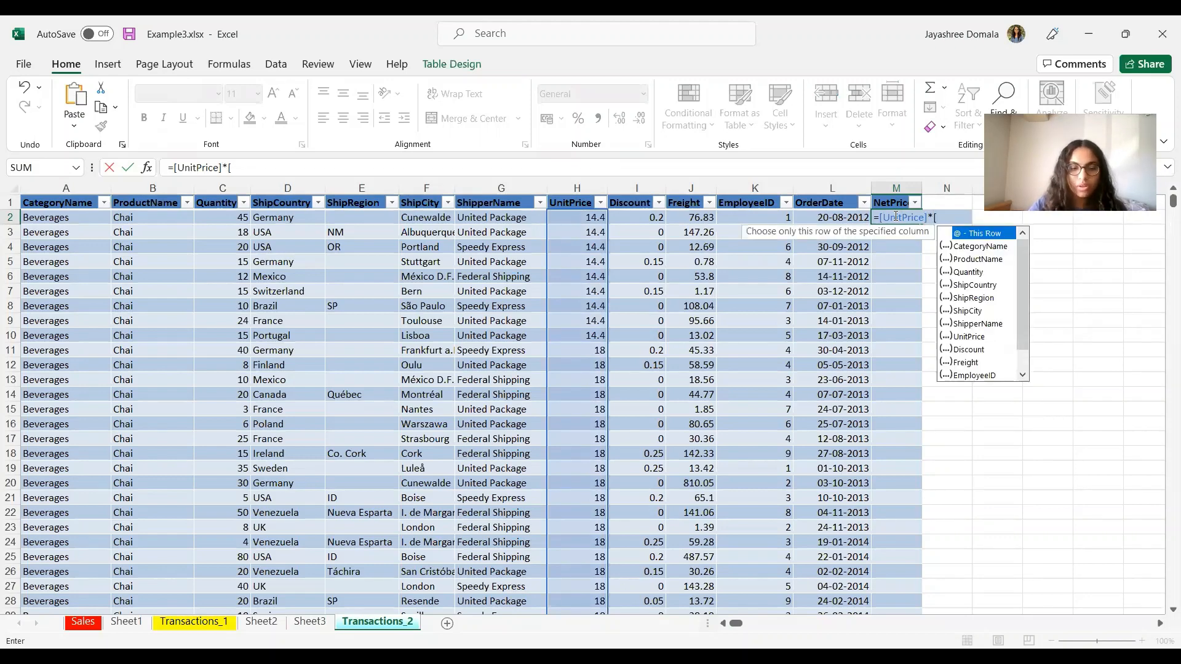
type("1-discoun")
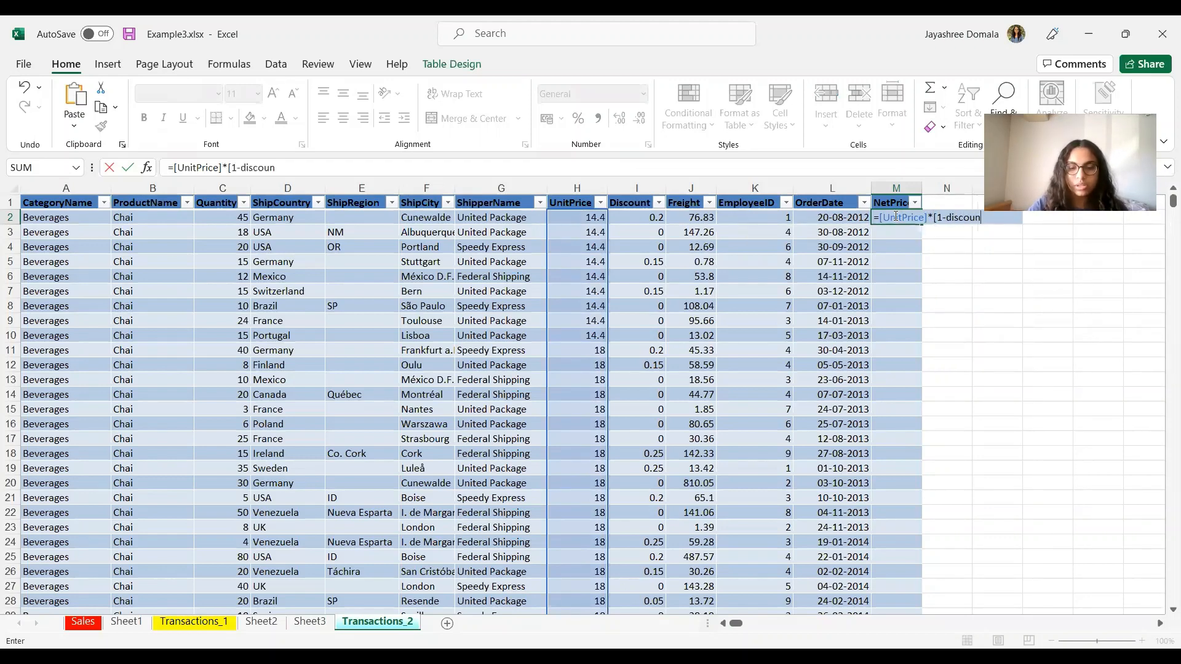
type("t]")
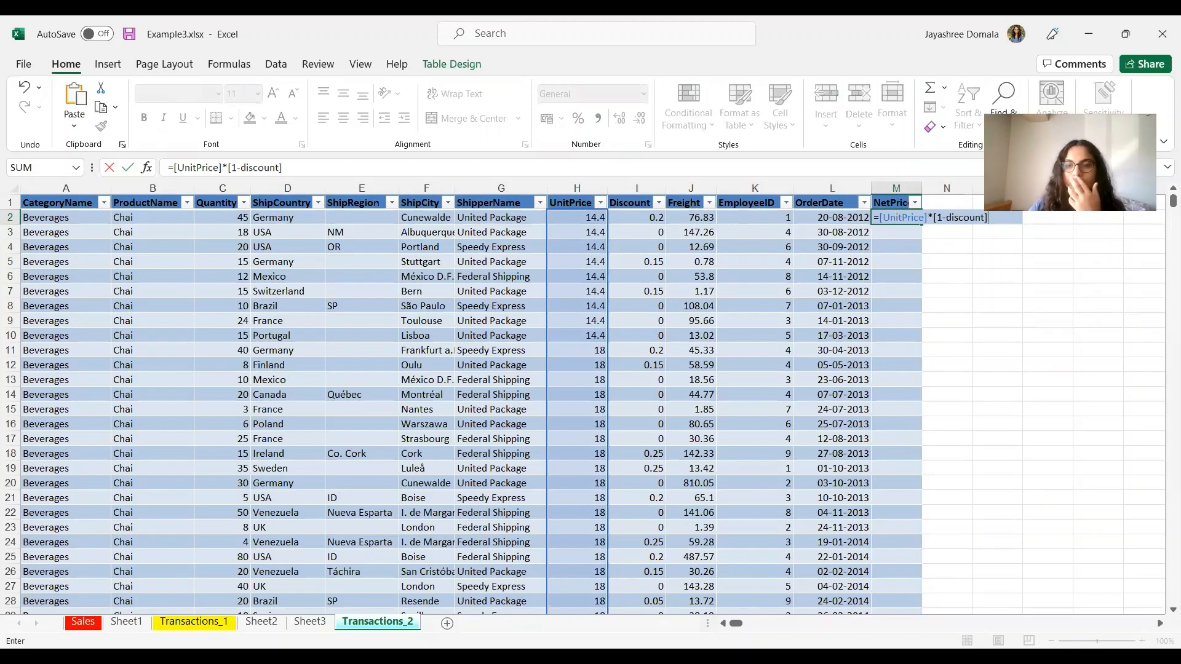
key("BackSpace")
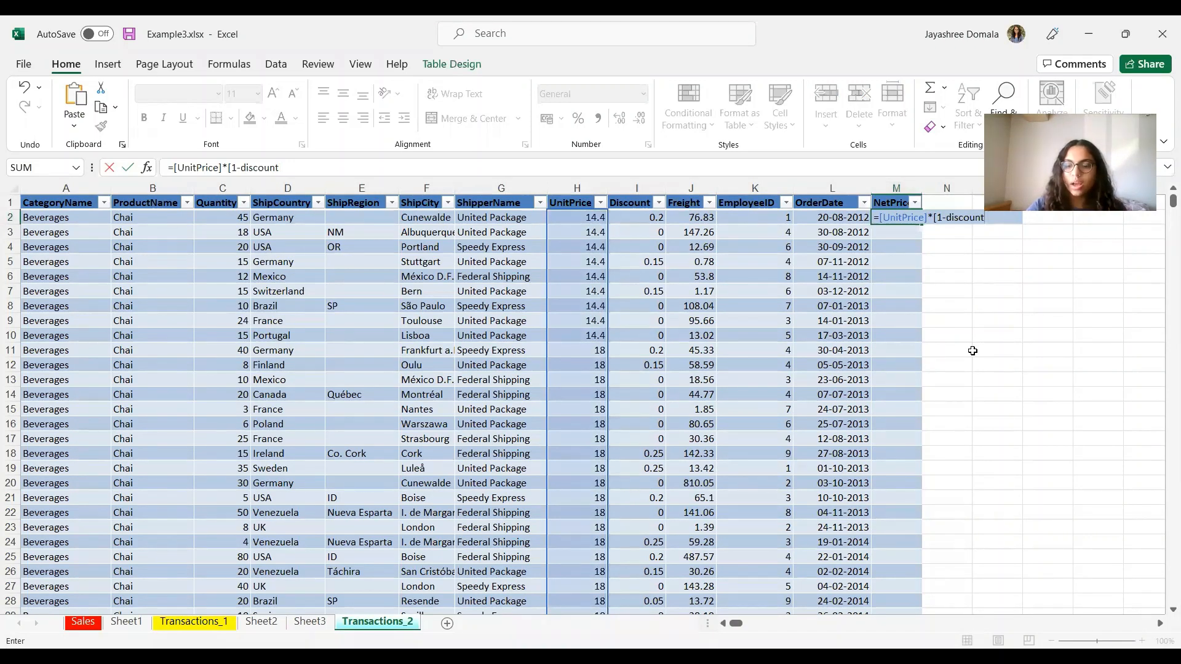
type(")")
key("Return")
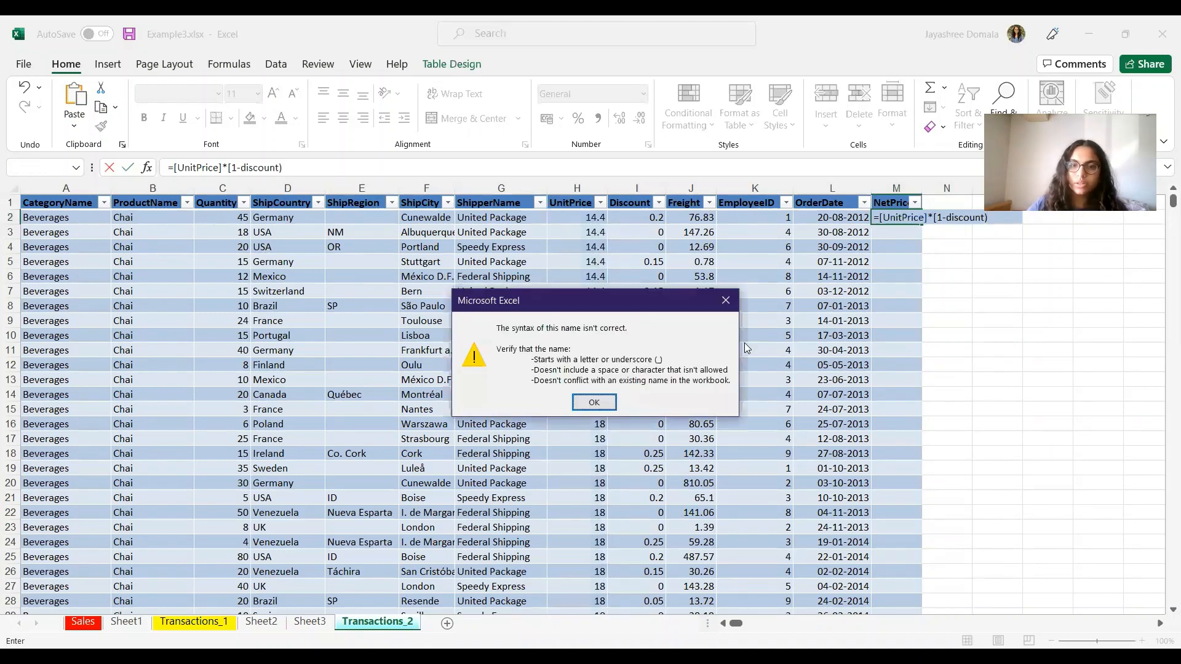
Step: Dismiss the name-syntax error and change the bracket before 1-discount to '('
left_click(593, 402)
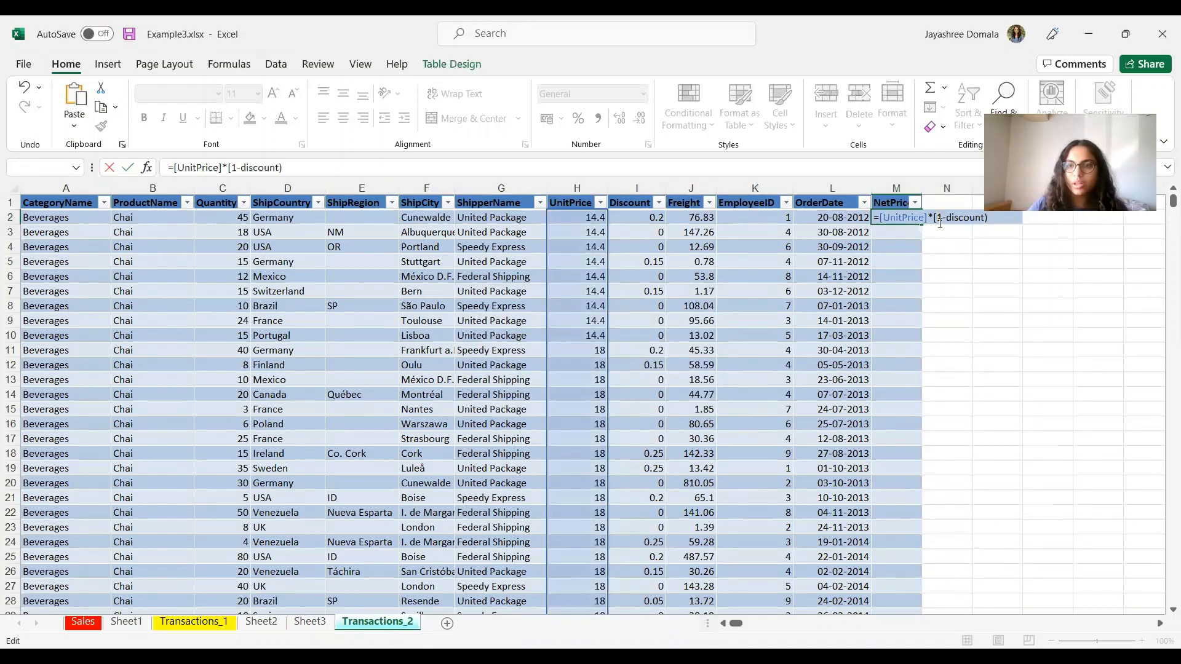
left_click(940, 218)
key("BackSpace")
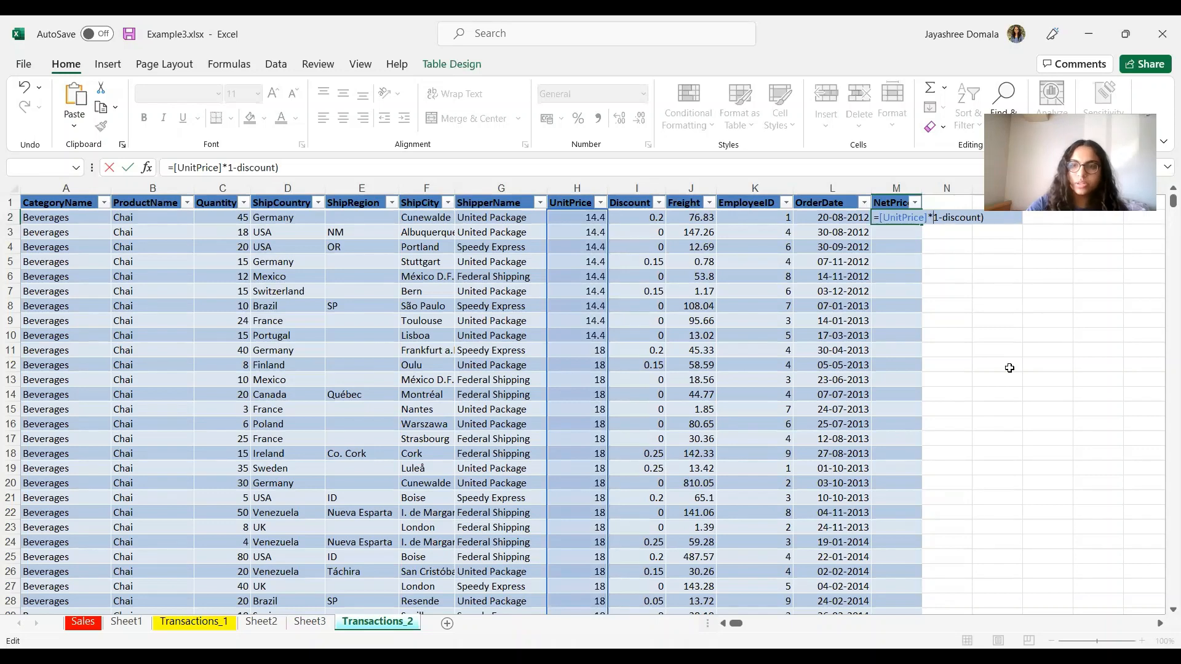
type("(")
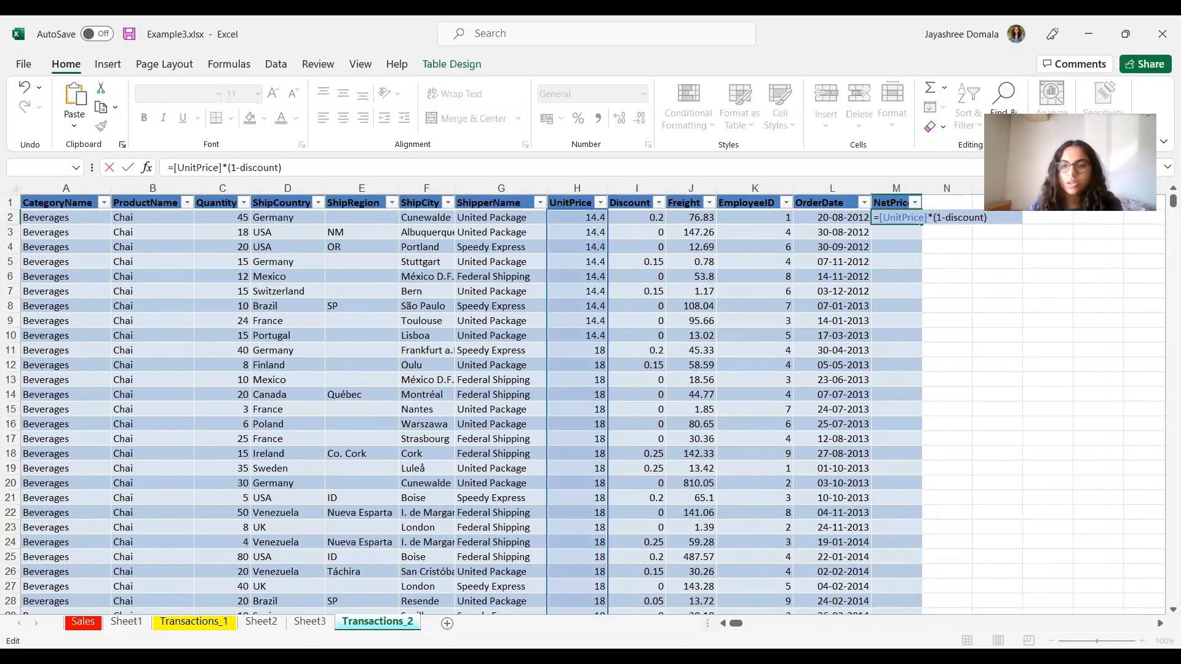
key("alt+Tab")
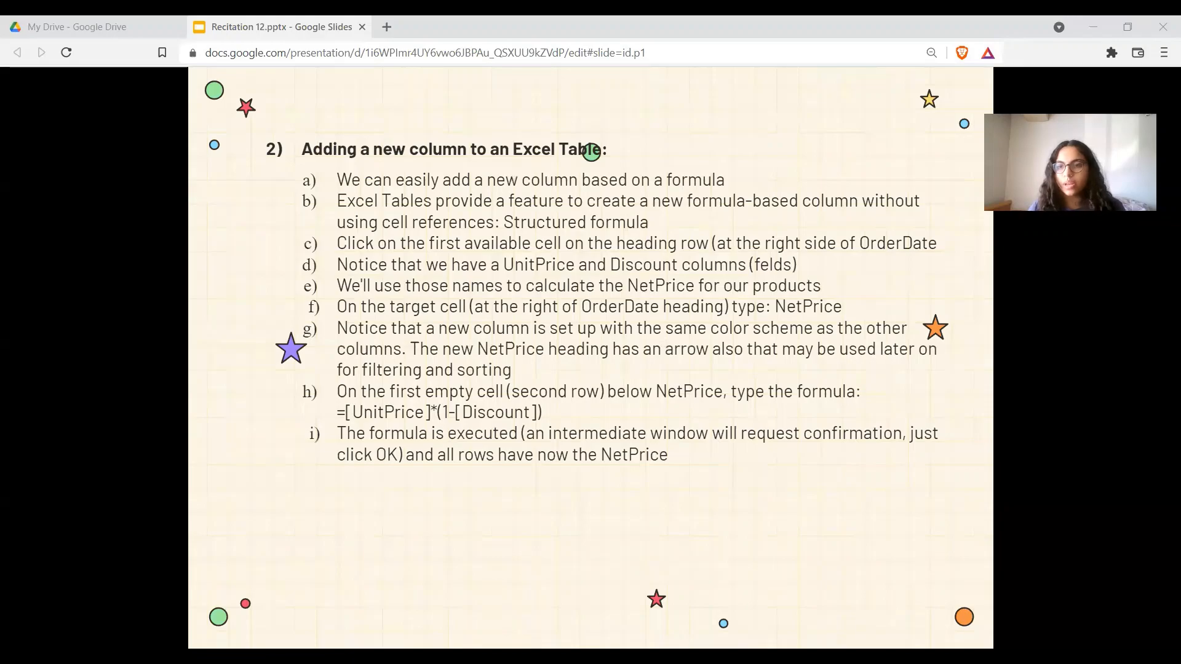
Step: Bracket discount and accept the suggested formula so NetPrice fills every row, starting at 11.52
key("alt+Tab")
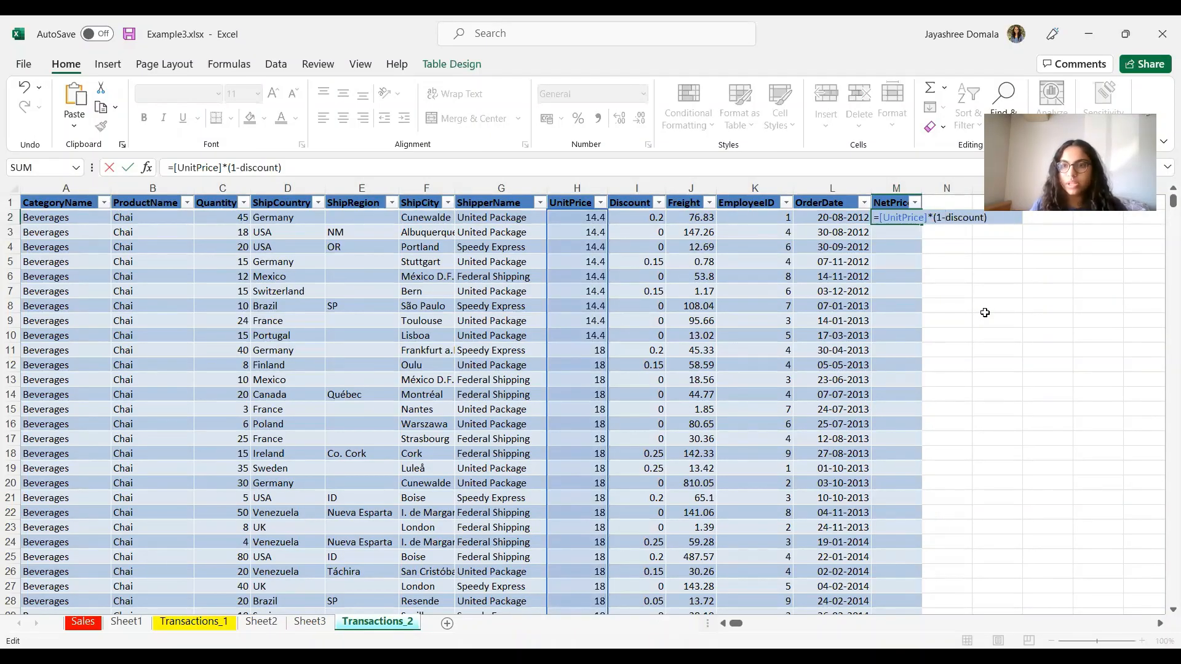
type("[")
key("Right")
key("Right")
key("Right")
key("Right")
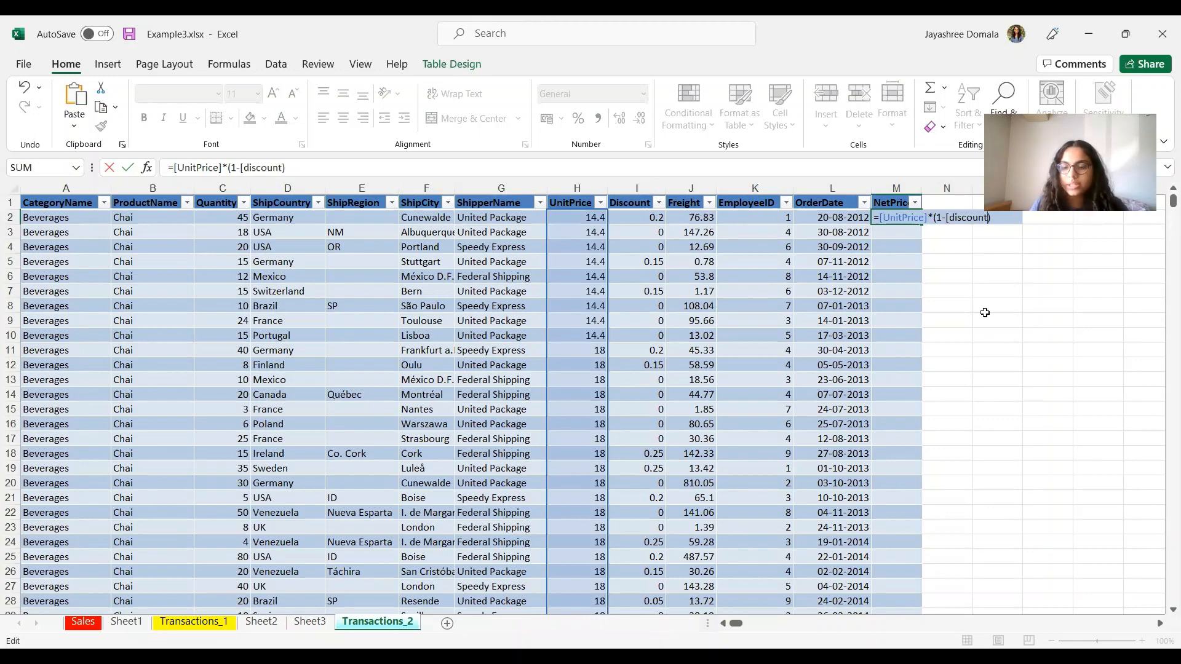
type("]")
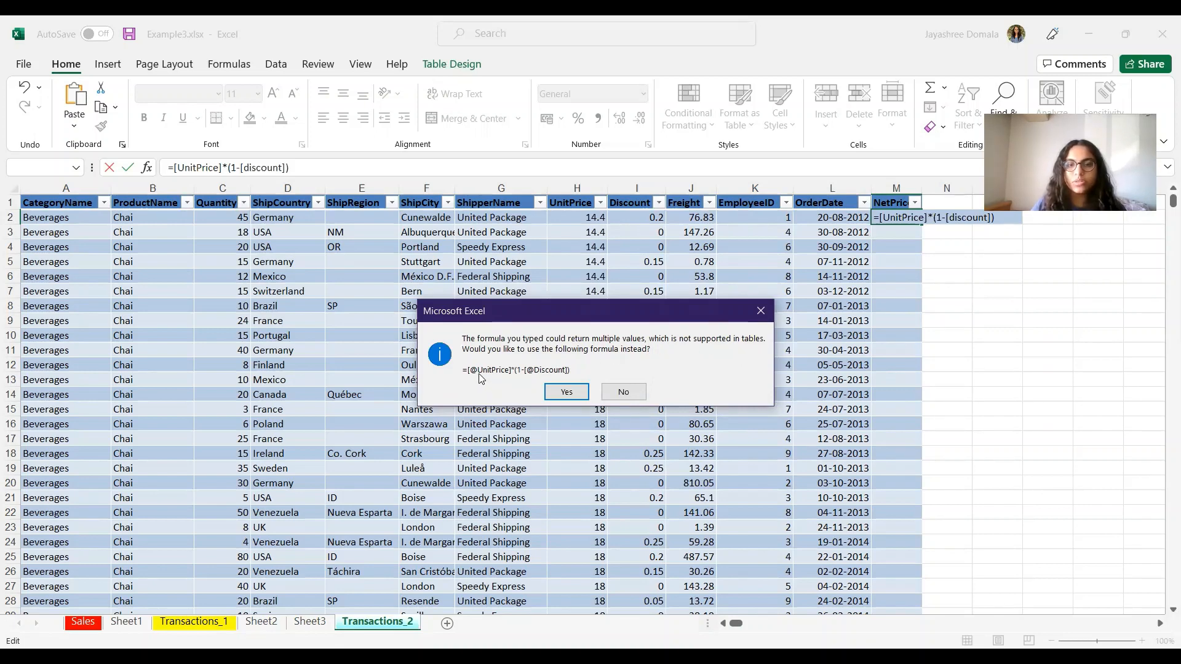
left_click(567, 392)
left_click(997, 320)
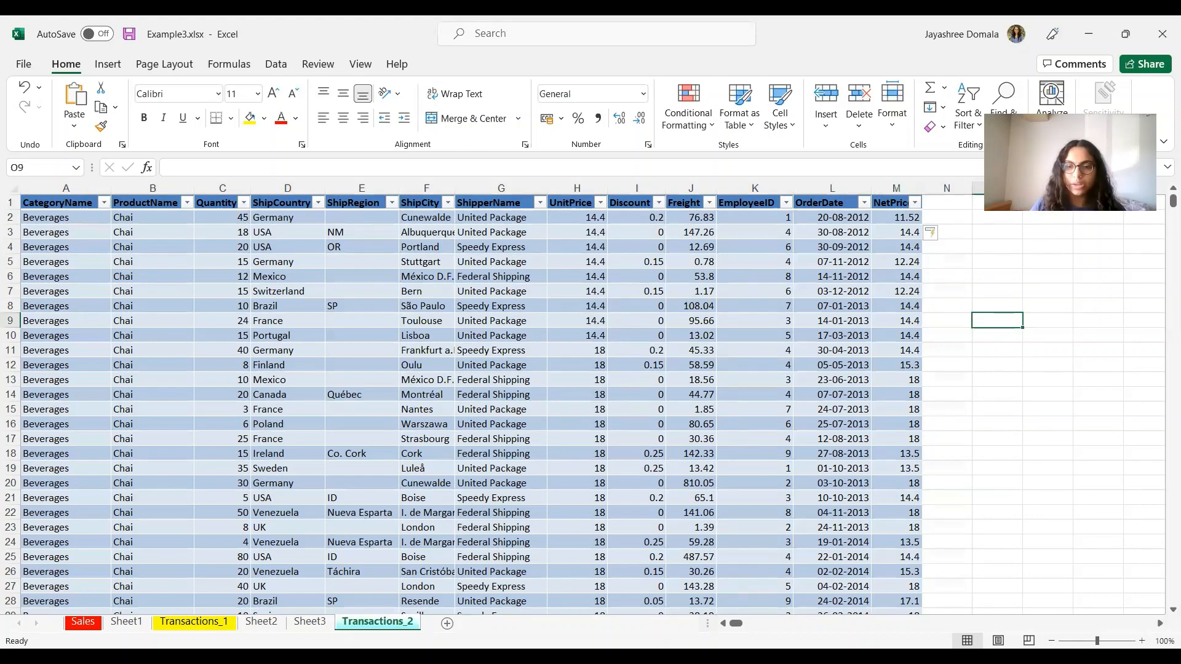
key("alt+Tab")
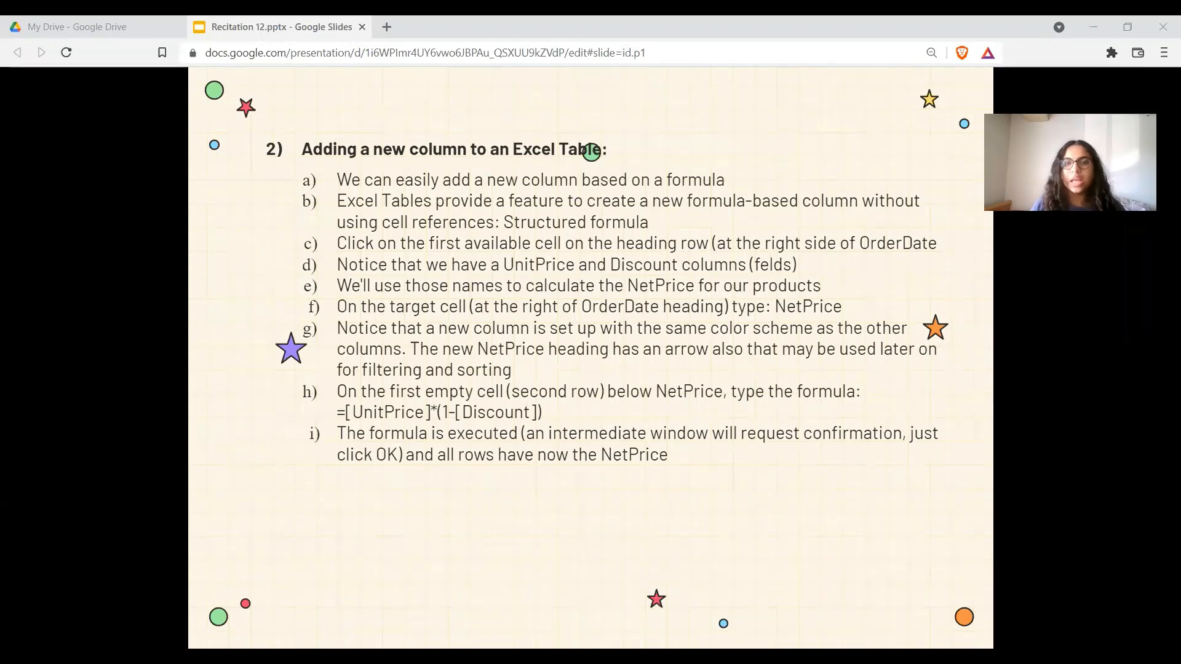
Step: Return to Excel to view the filled NetPrice column beside OrderDate
key("alt+Tab")
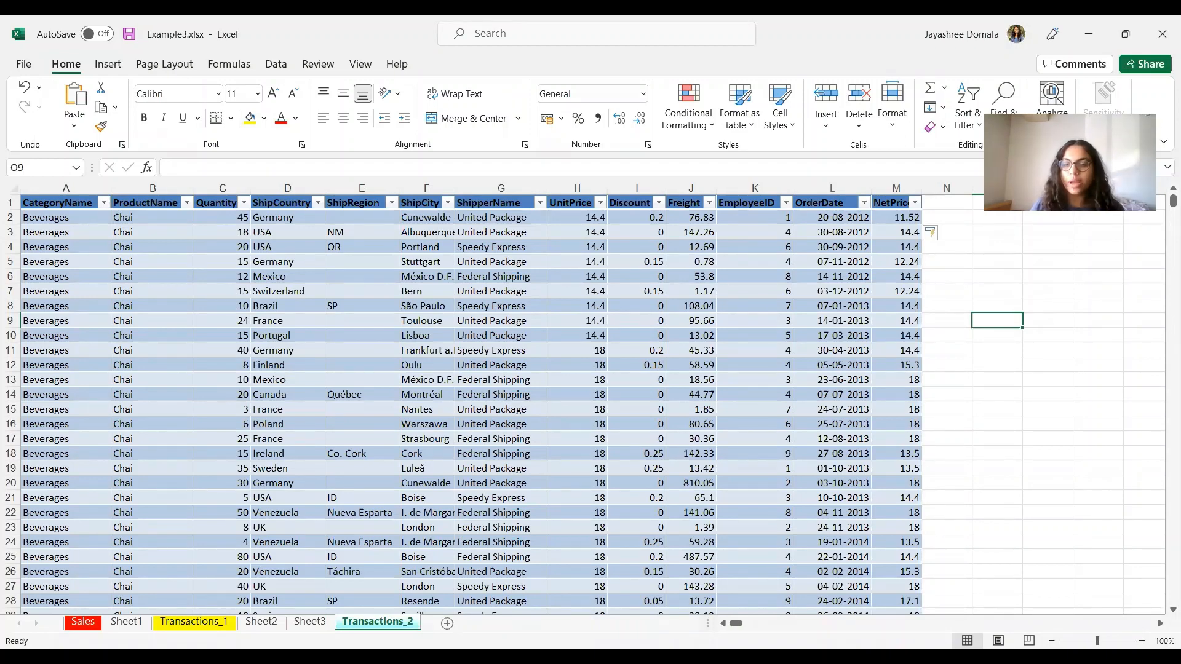
Step: Bring up the slide on adding a NetSale column as NetPrice * Quantity, then sorting and filtering
key("alt+Tab")
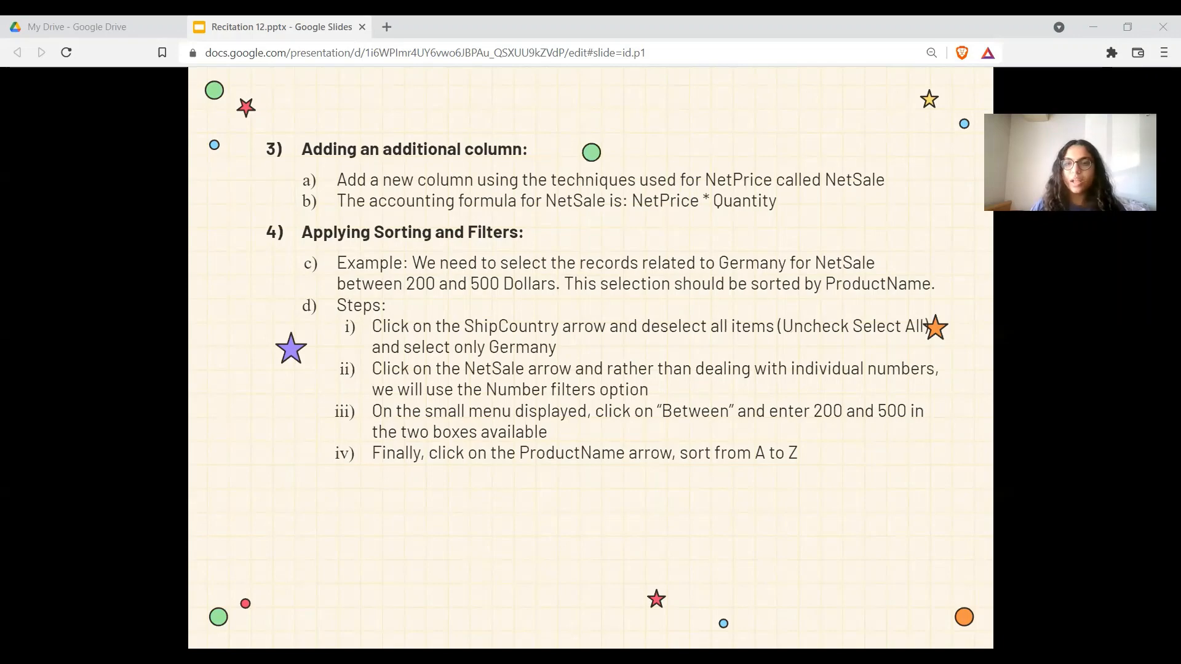
Step: Add a NetSales heading in N1 so the table expands
key("alt+Tab")
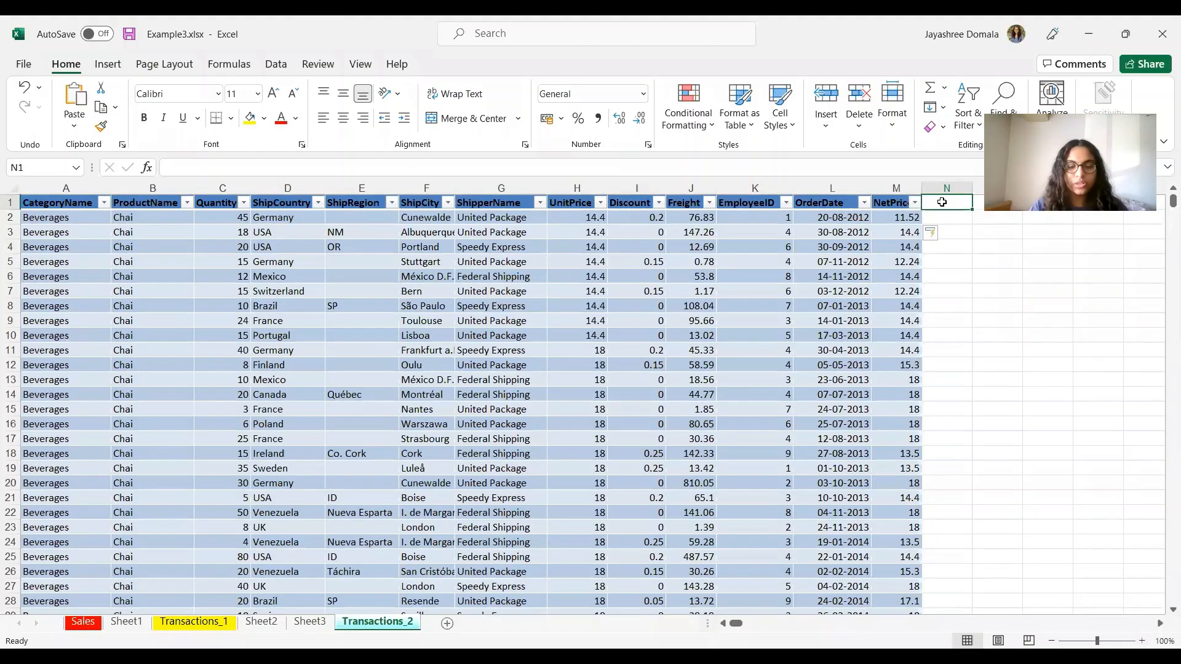
type("NetS")
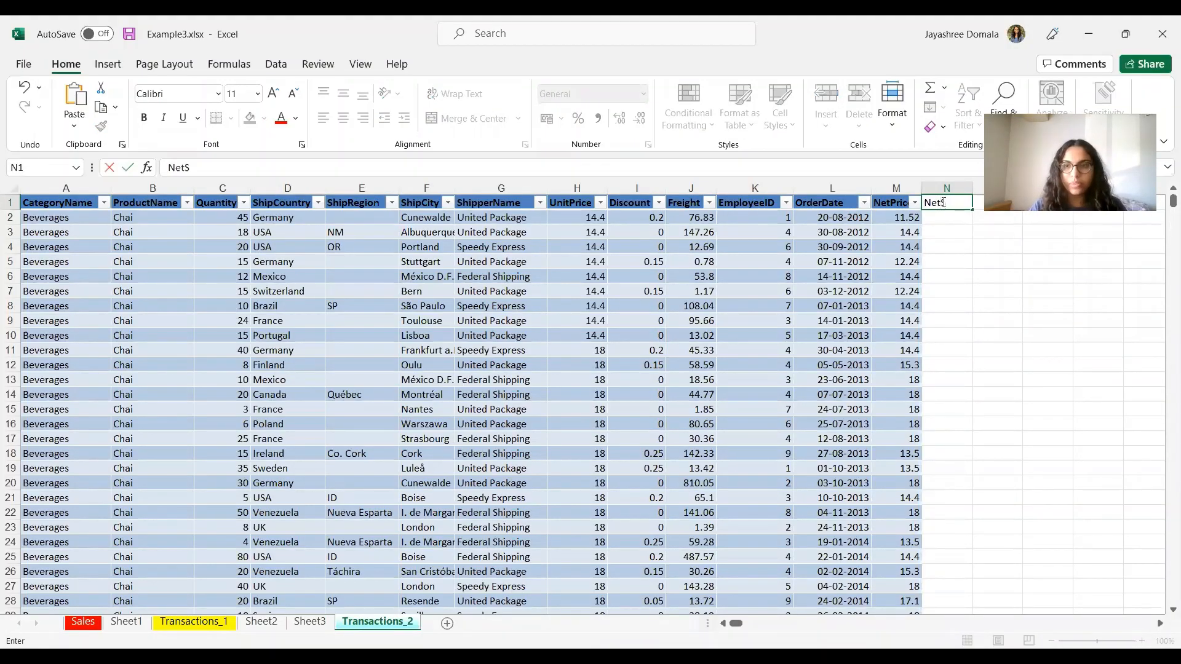
type("ales")
left_click(1024, 337)
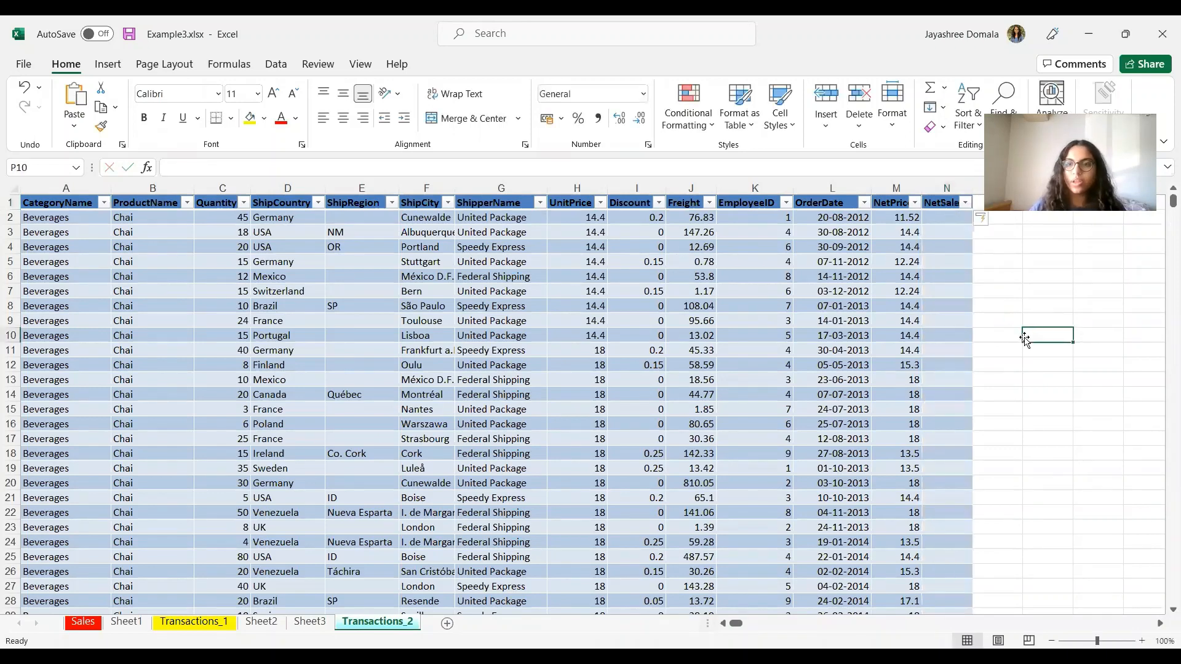
Step: Fill NetSales with =[NetPrice]*[Quantity] in every row, starting at 518.4
left_click(945, 217)
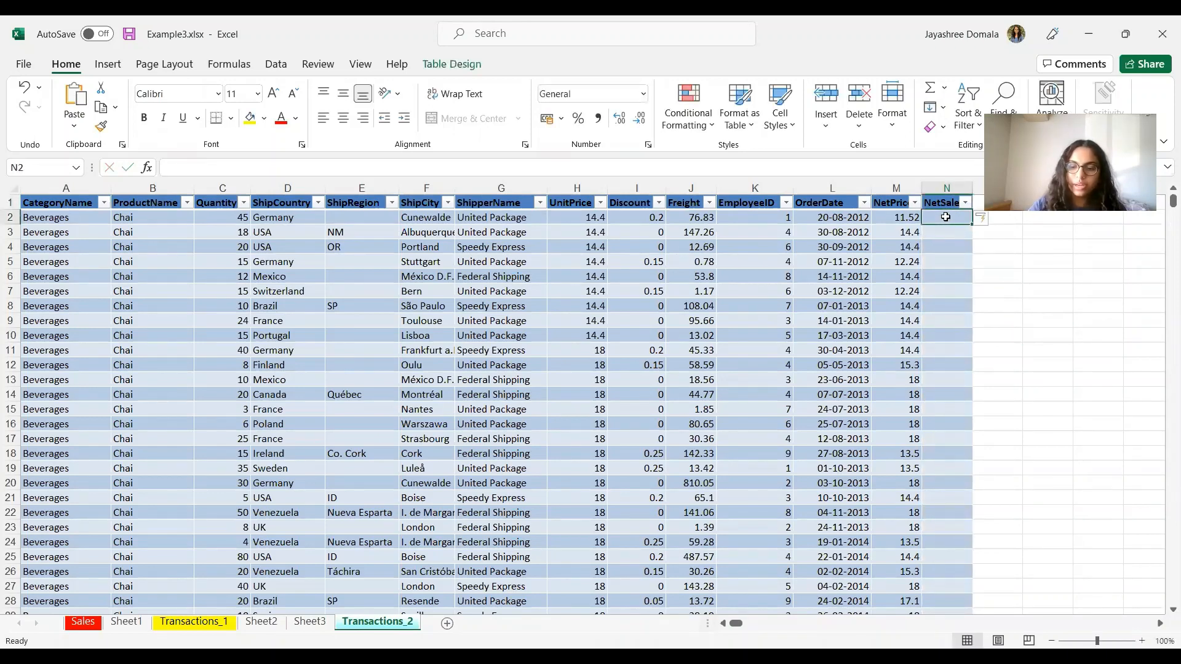
type("=[")
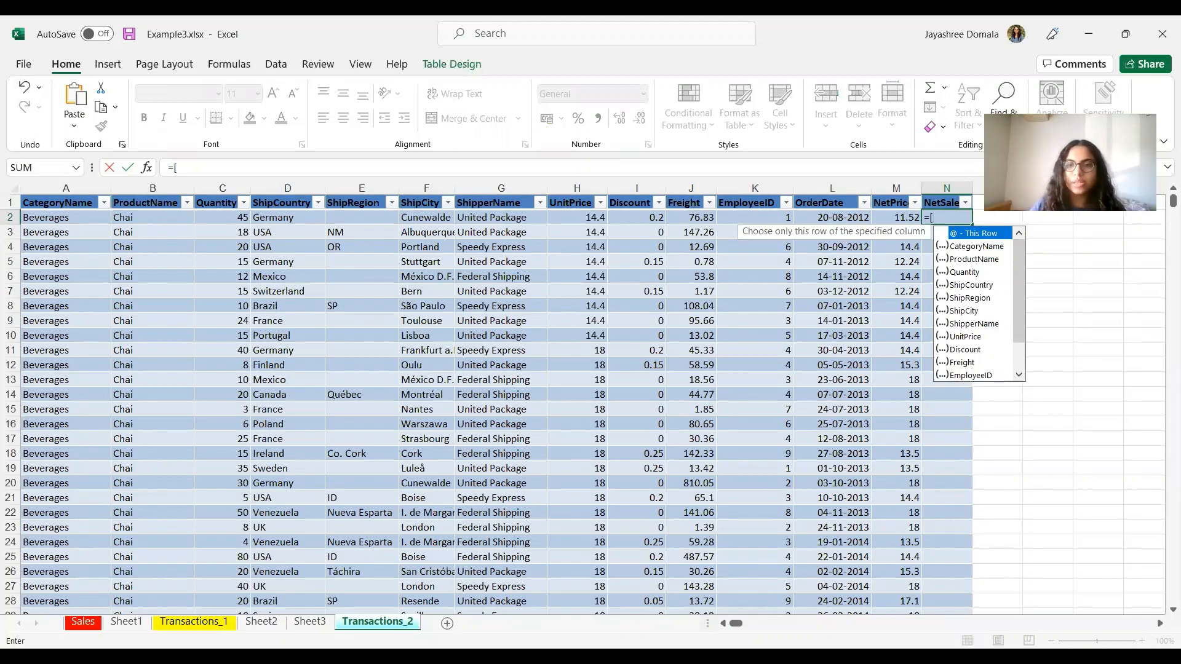
key("alt+Tab")
key("alt+Tab")
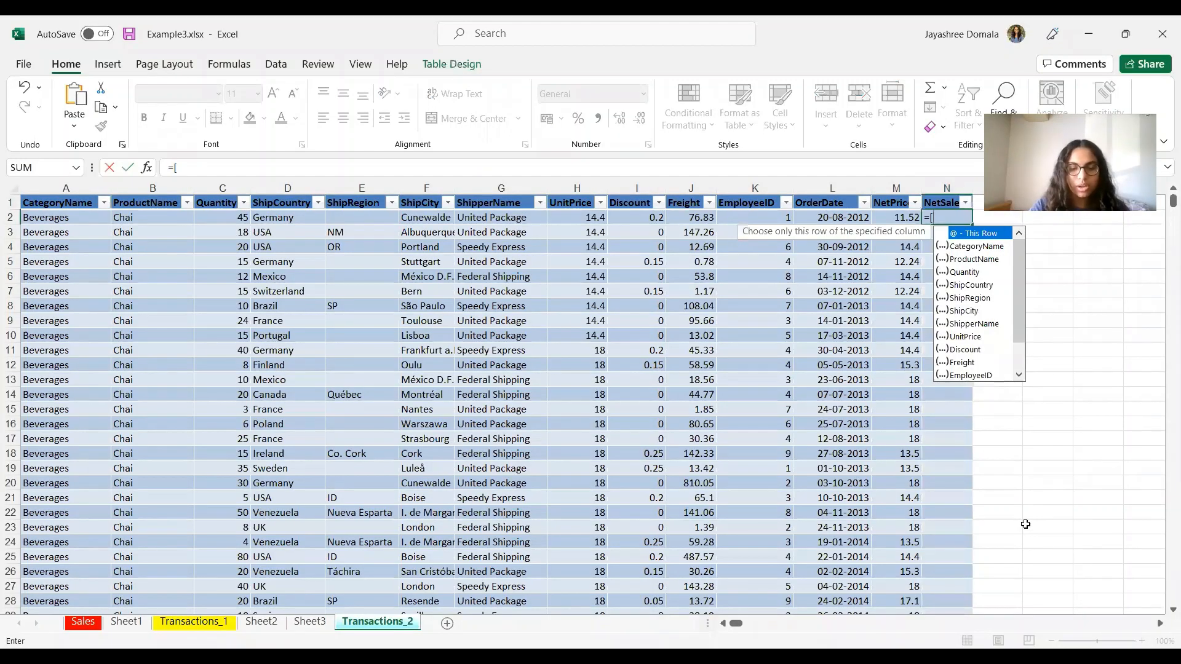
type("NetPrice")
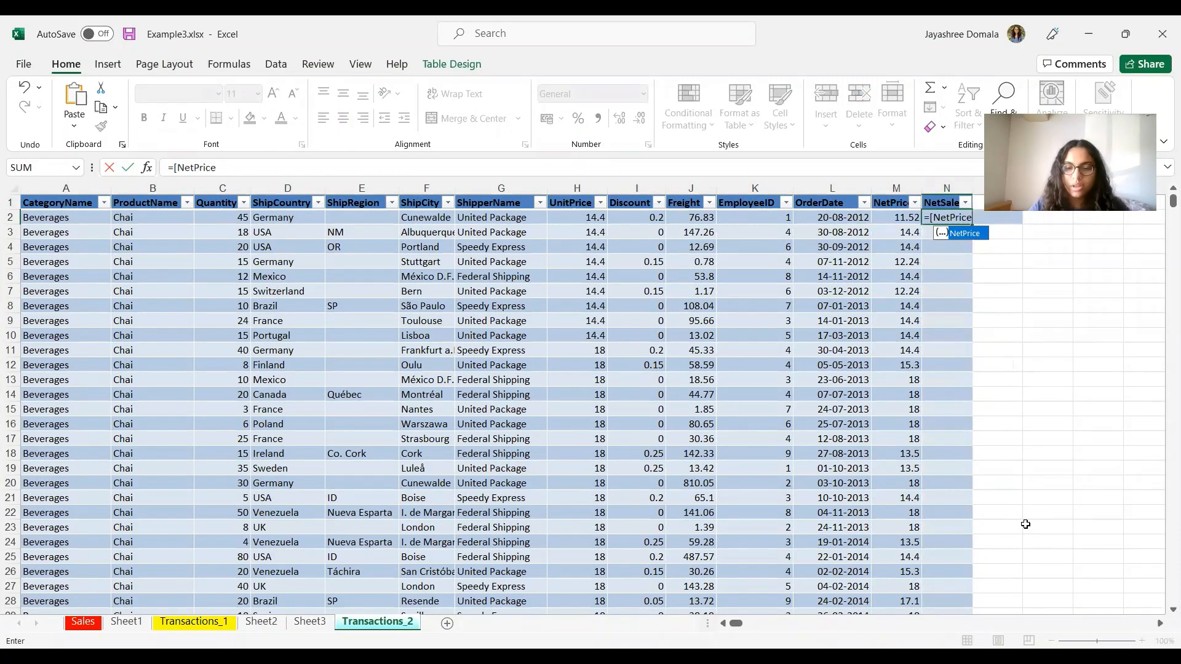
type("]*")
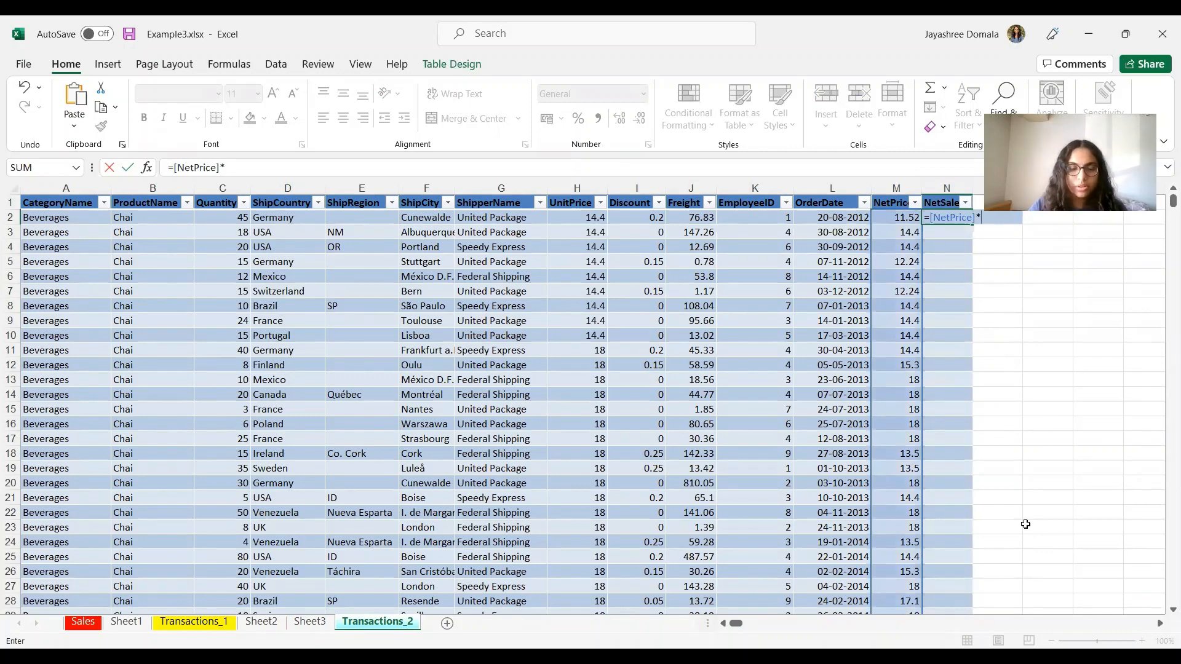
type("[")
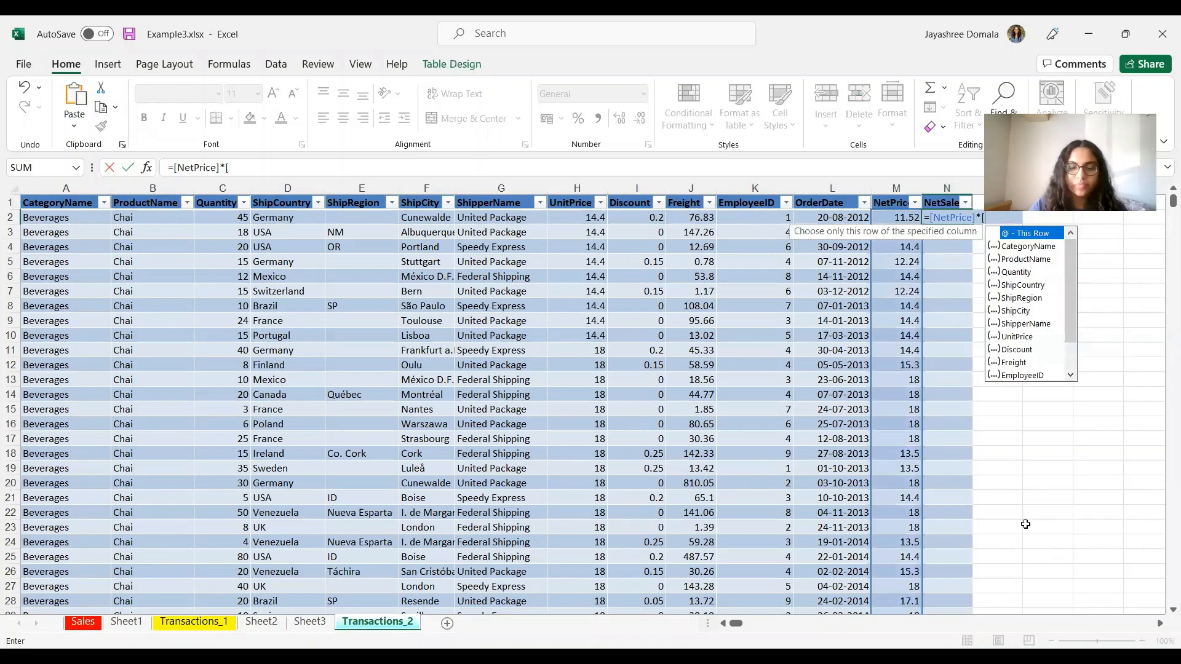
type("Quantity")
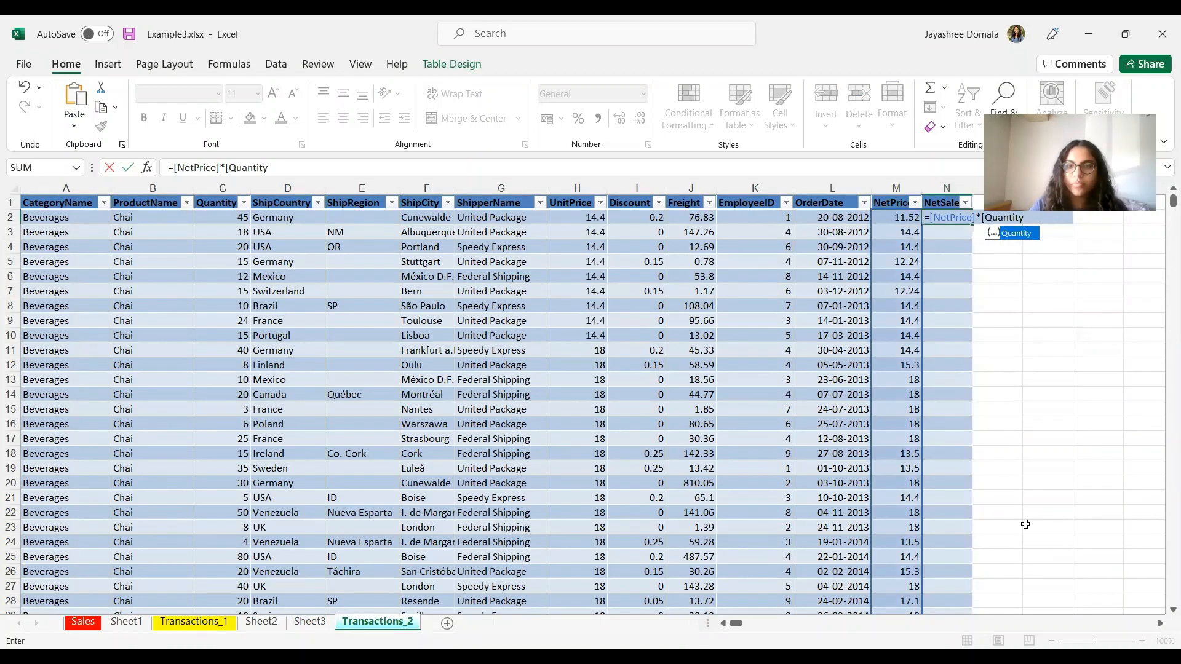
type("]")
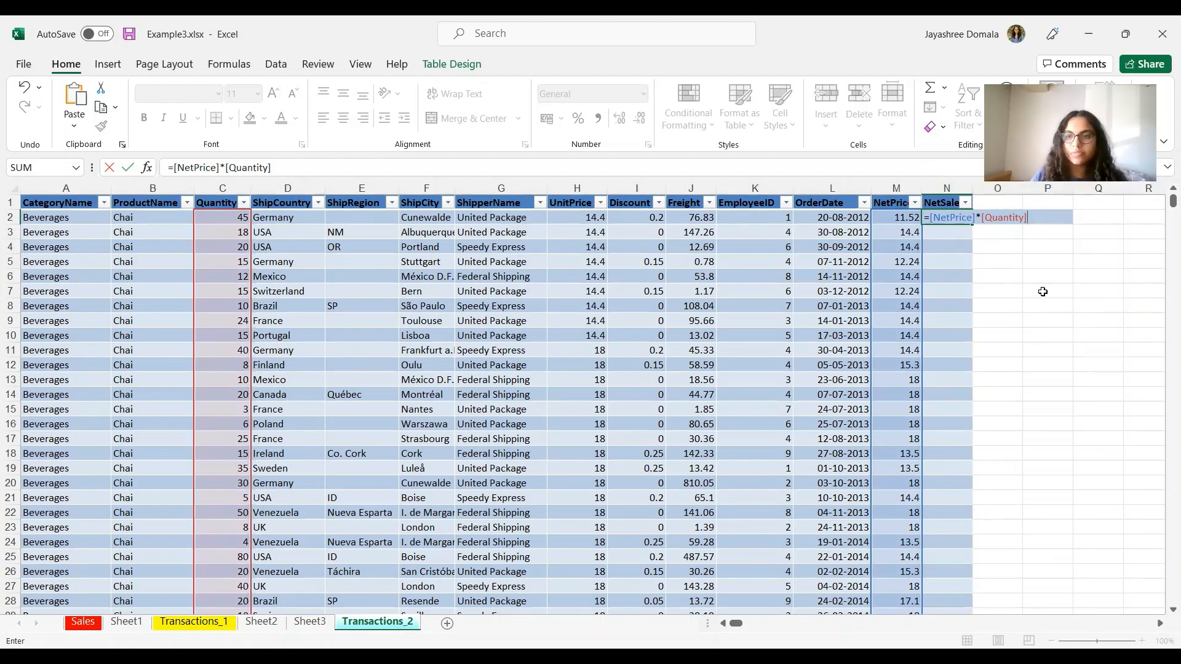
key("Return")
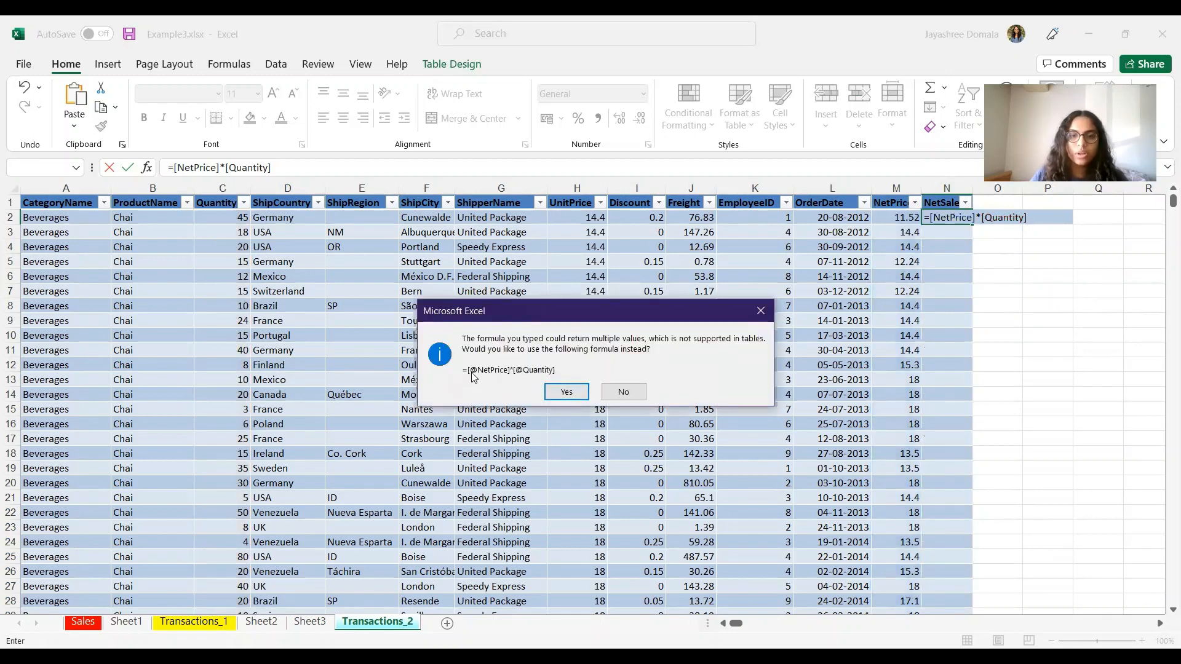
left_click(567, 392)
left_click(1098, 453)
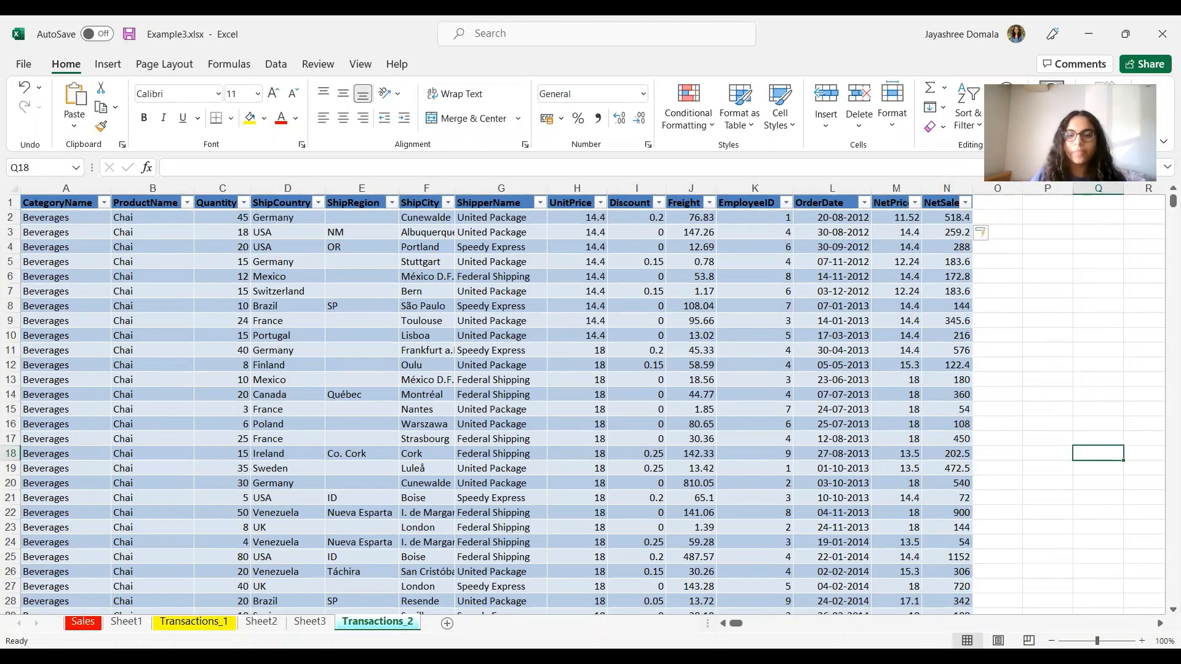
key("alt+Tab")
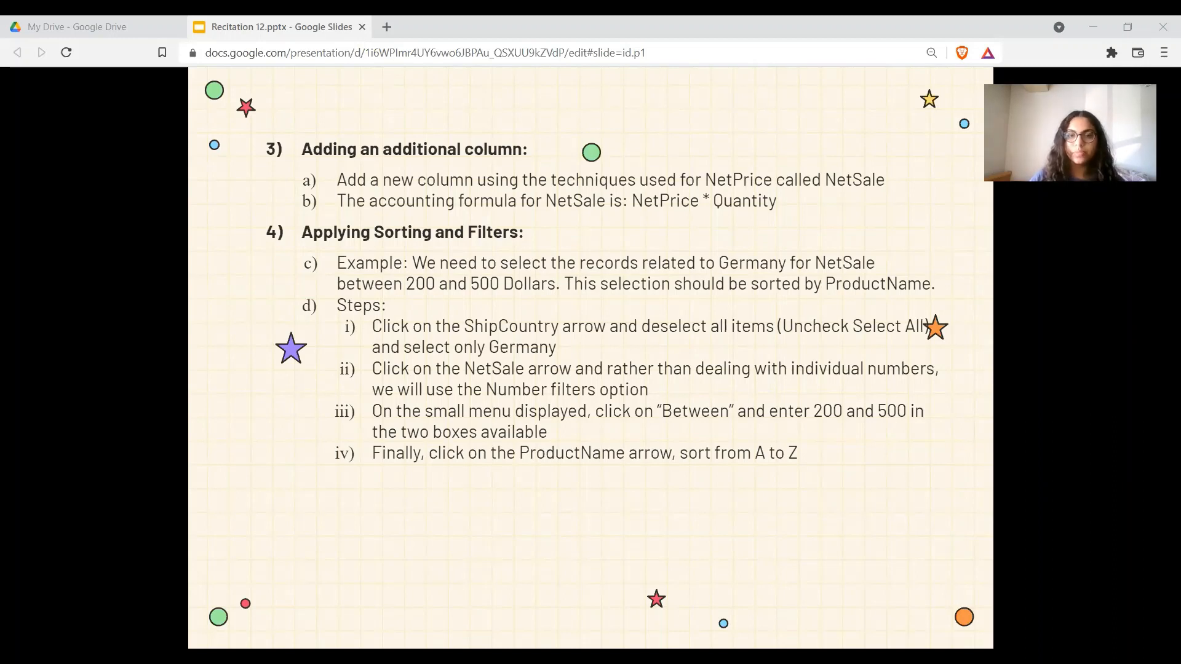
Step: Filter ShipCountry to Germany only, leaving 328 of 2155 records visible
key("alt+Tab")
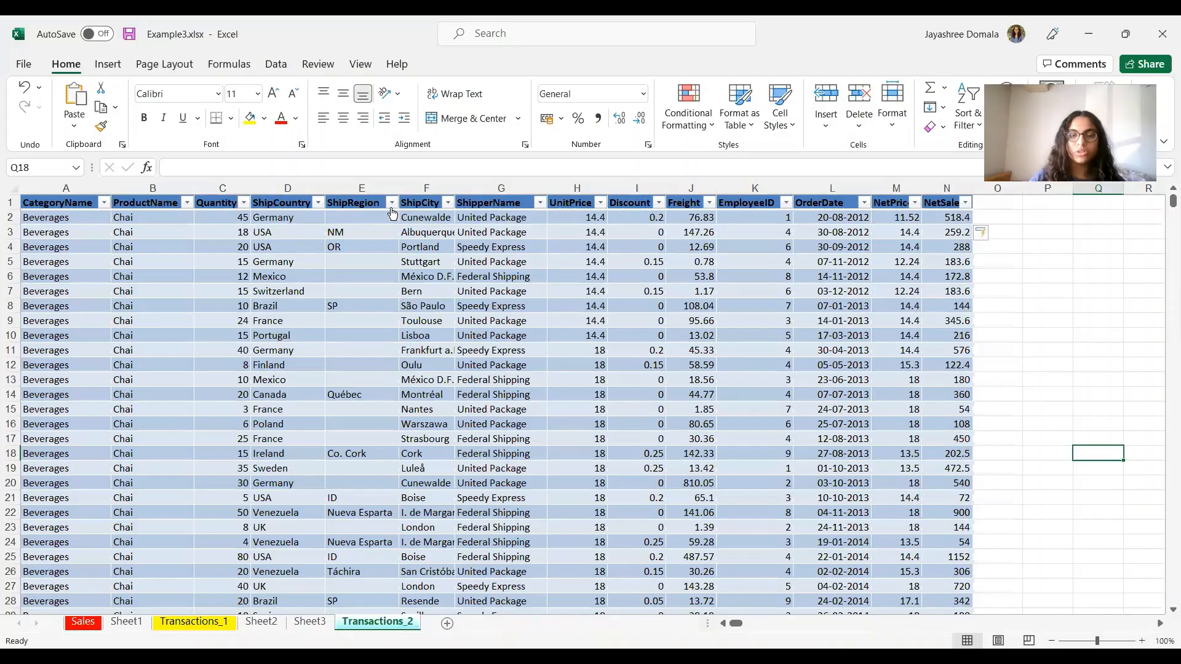
left_click(318, 203)
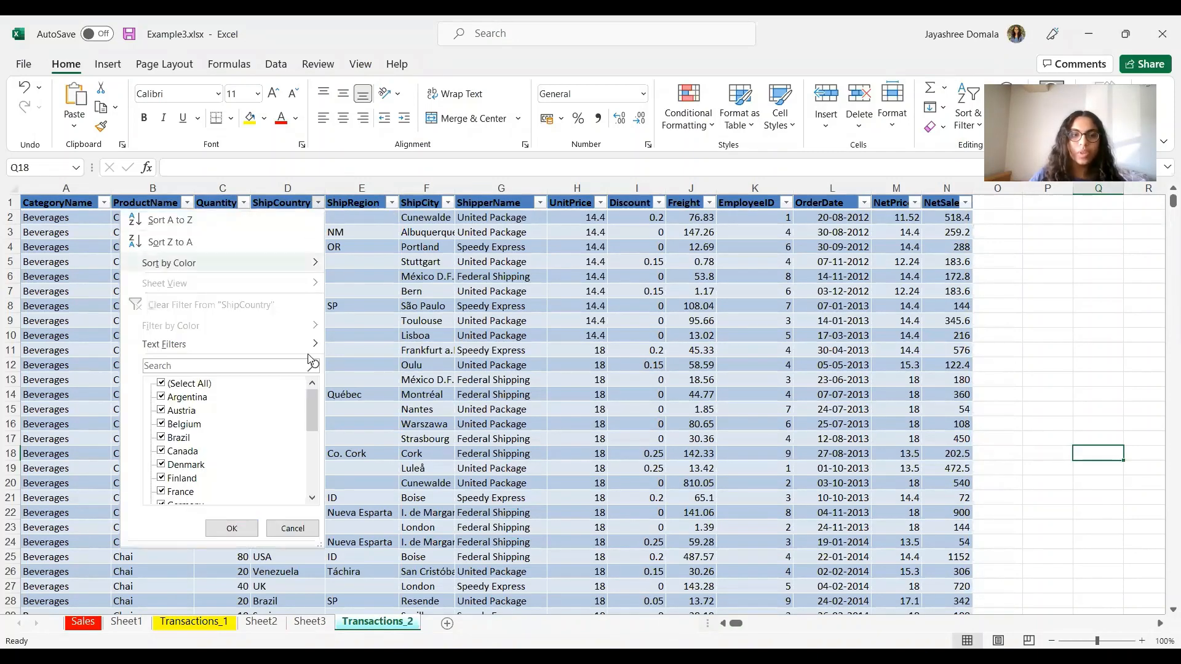
left_click(162, 384)
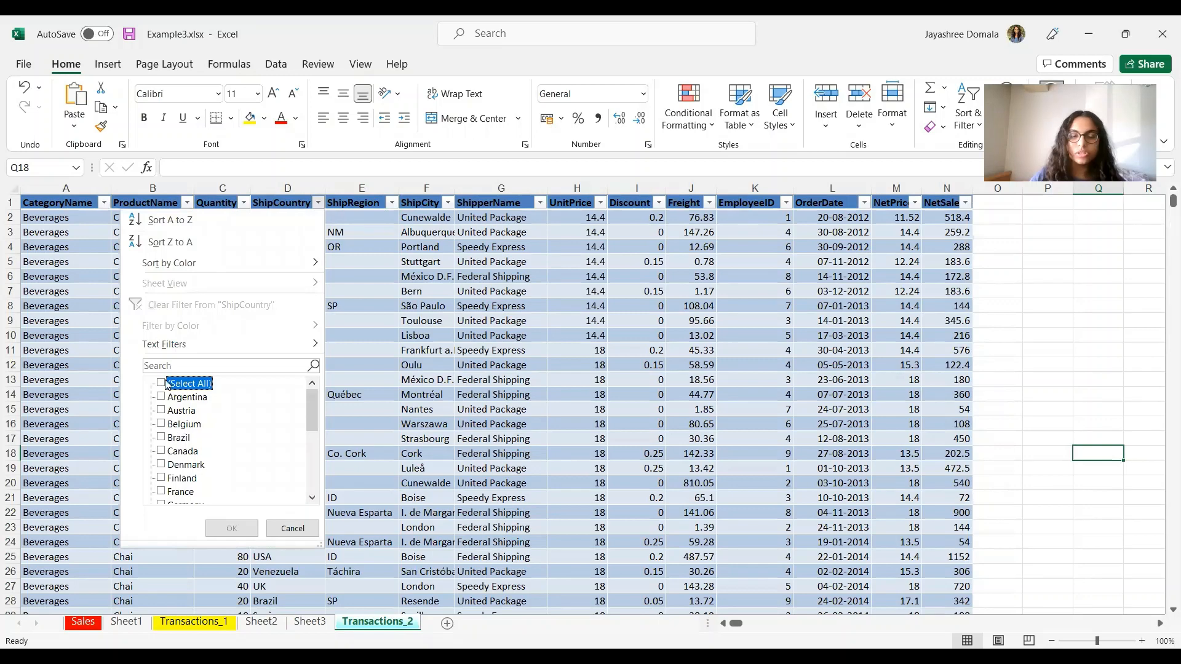
scroll(185, 458, "down", 1)
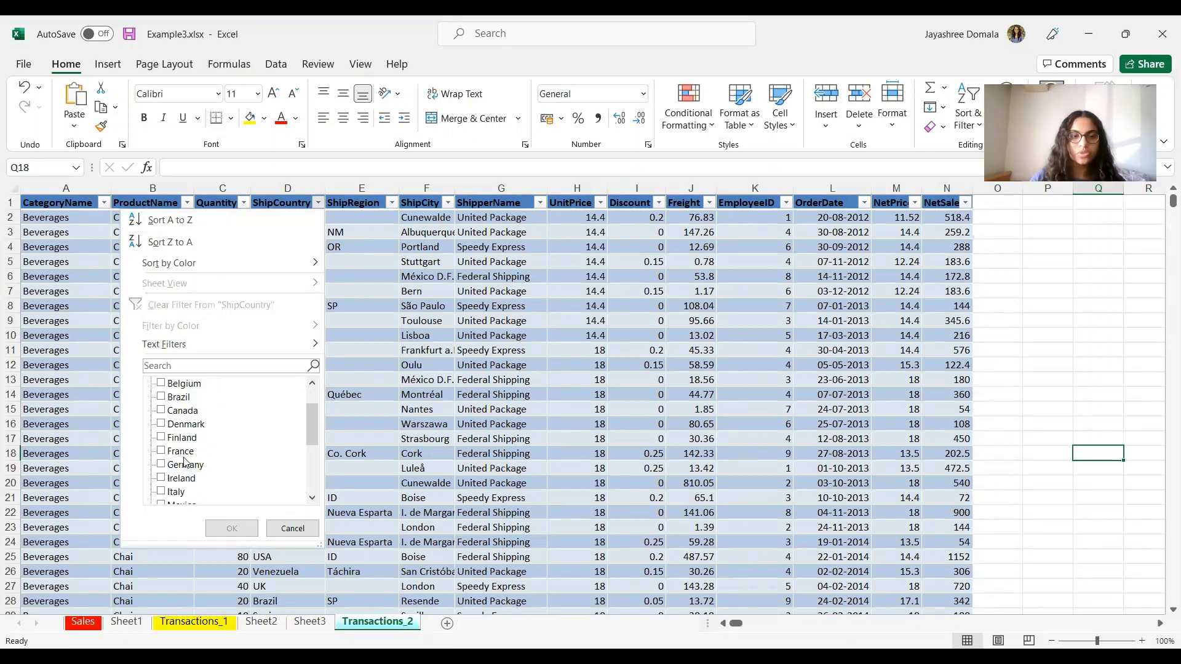
left_click(166, 466)
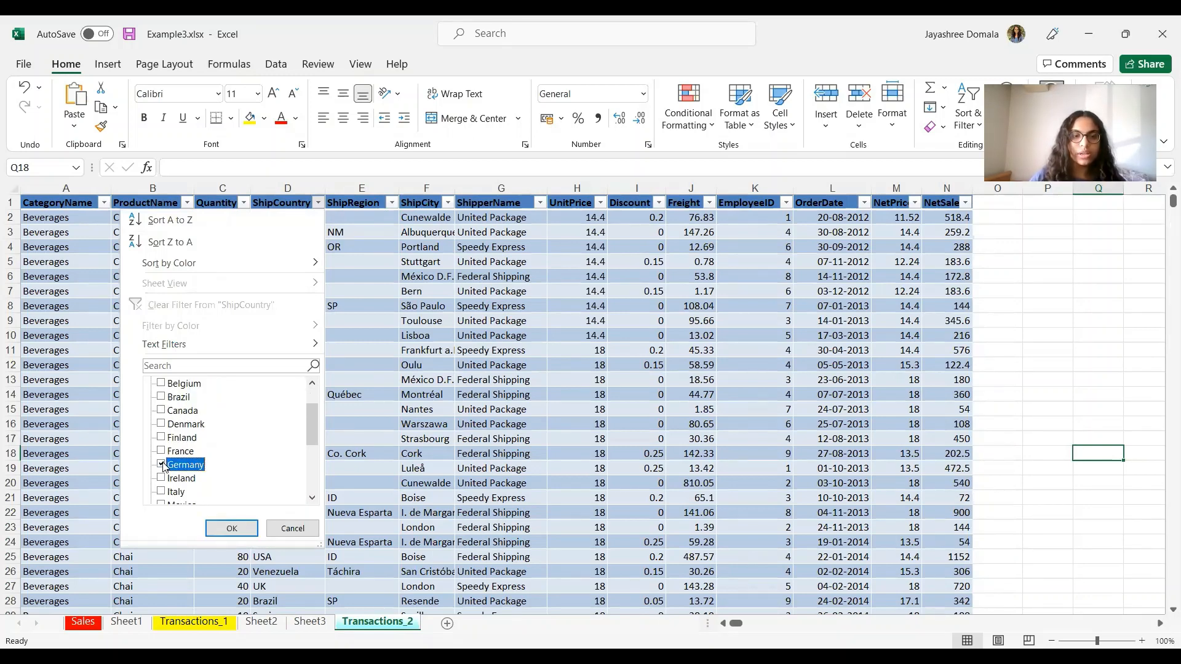
left_click(242, 528)
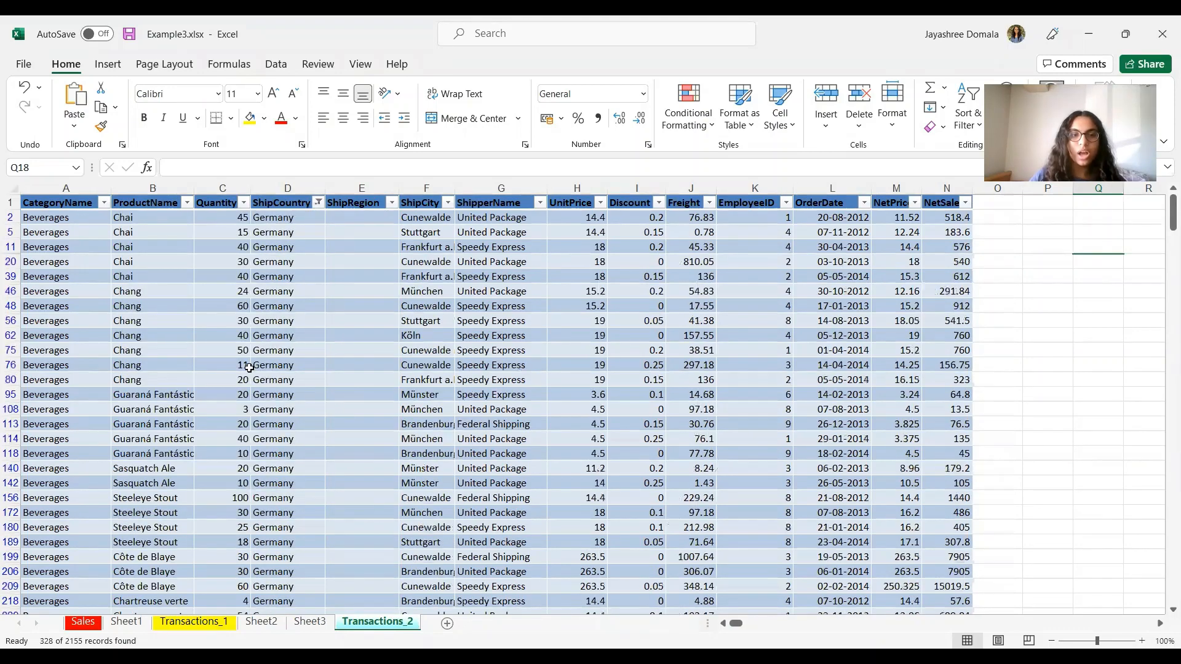
scroll(646, 528, "down", 10)
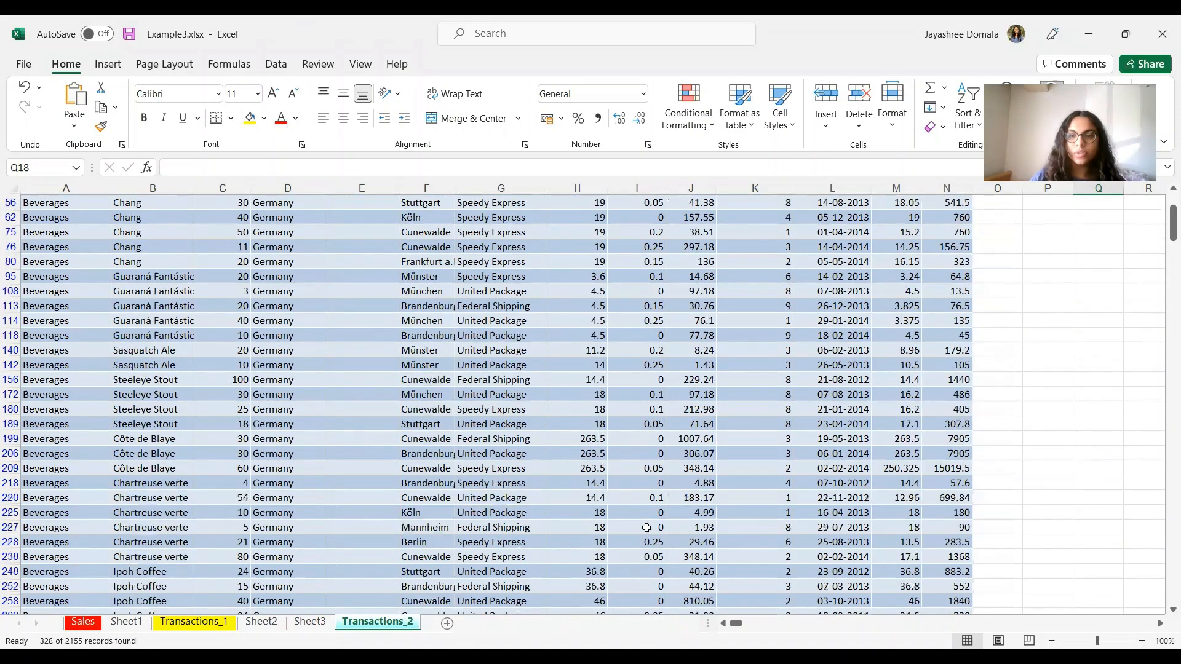
scroll(1163, 382, "down", 2)
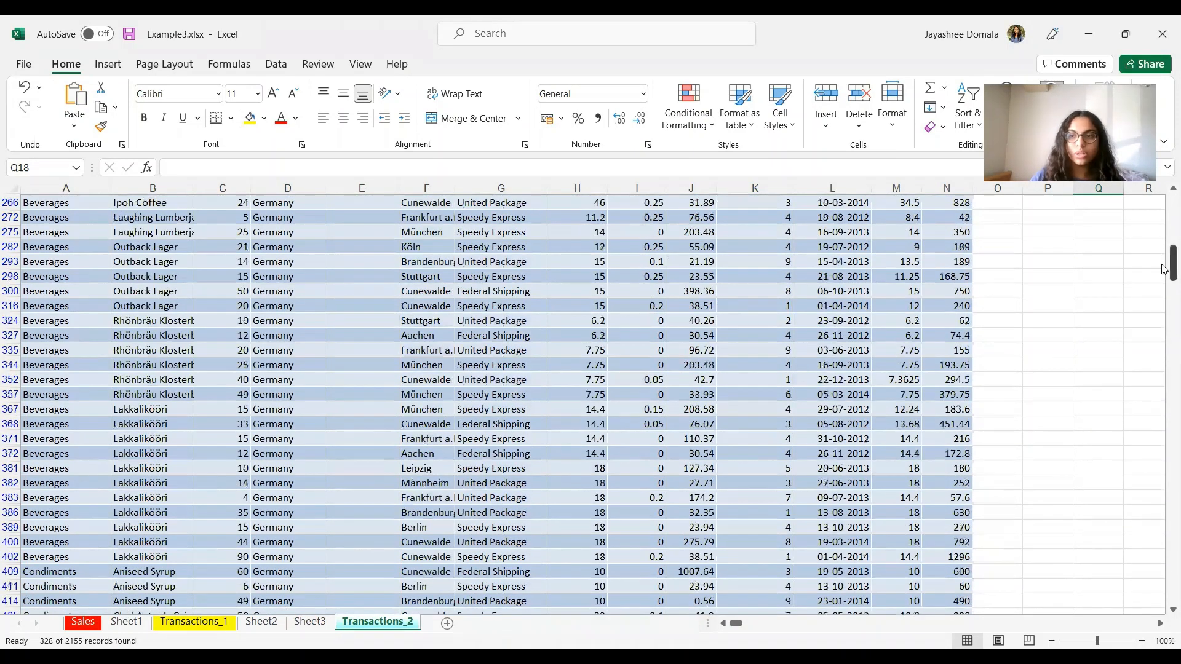
left_click_drag(1164, 270, 1164, 306)
left_click_drag(1164, 221, 1164, 201)
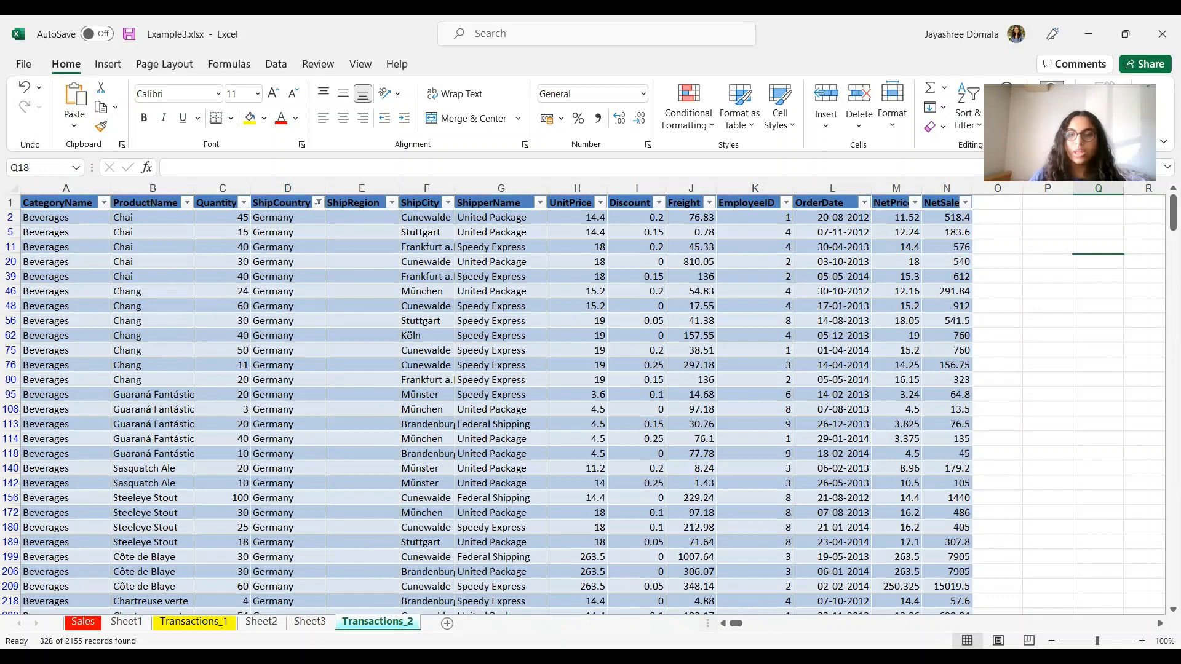
key("alt+Tab")
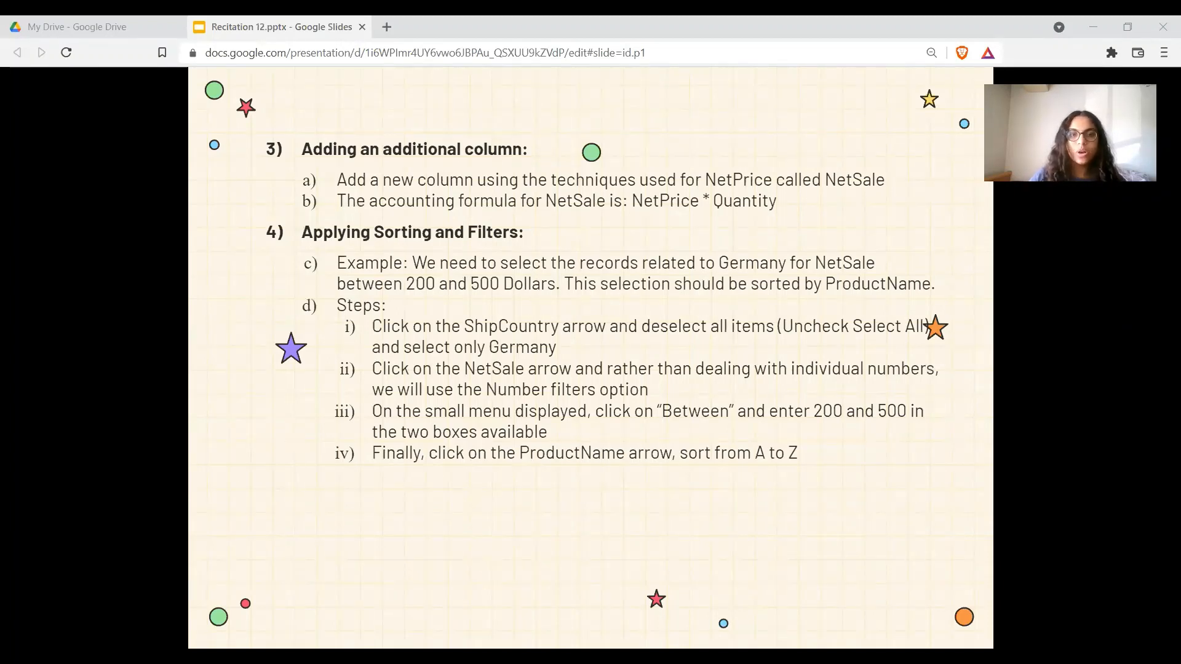
Step: Add a NetSale Between filter of 200 to 500, narrowing the Germany rows to 90 records
key("alt+Tab")
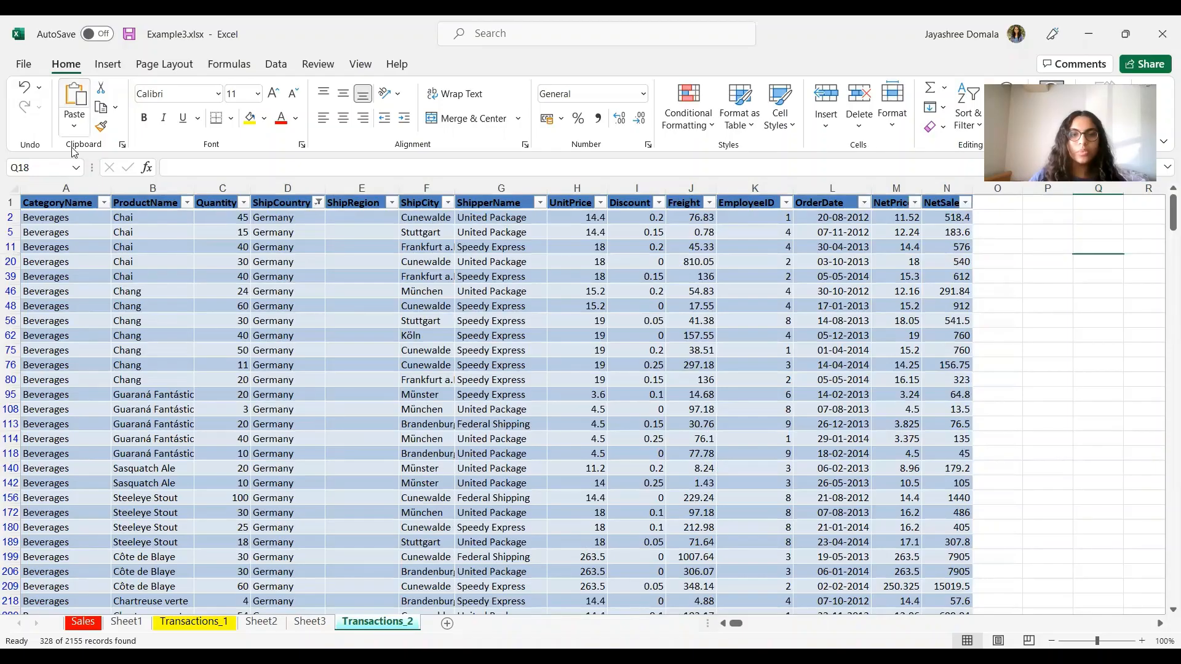
left_click(965, 205)
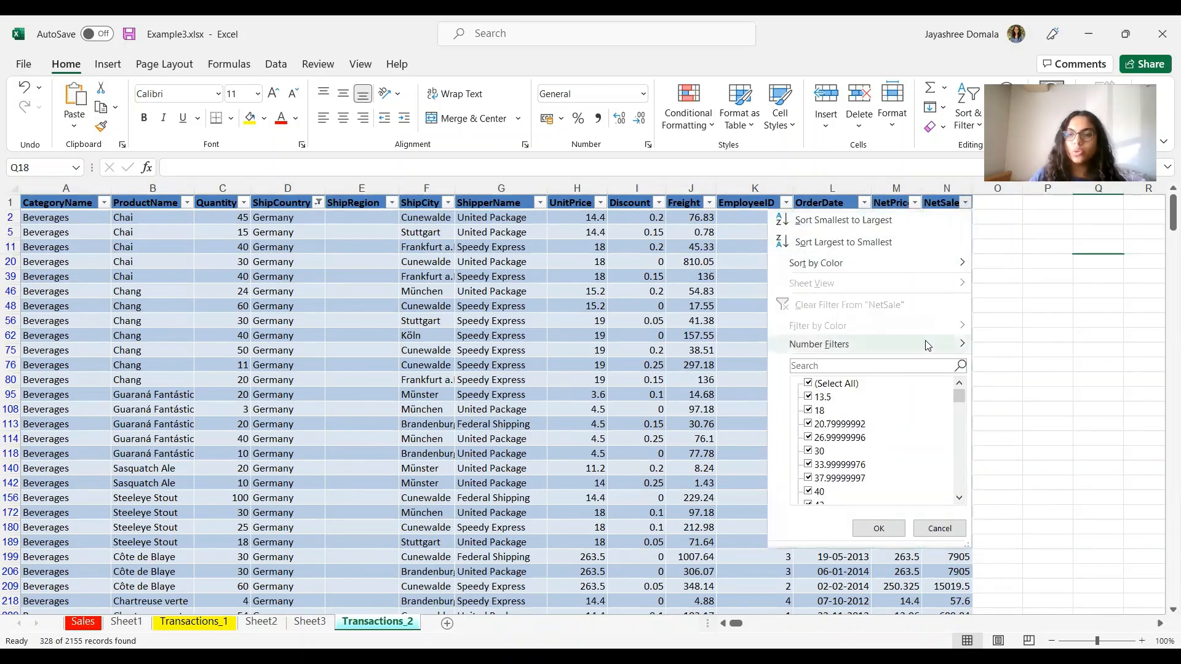
mouse_move(929, 345)
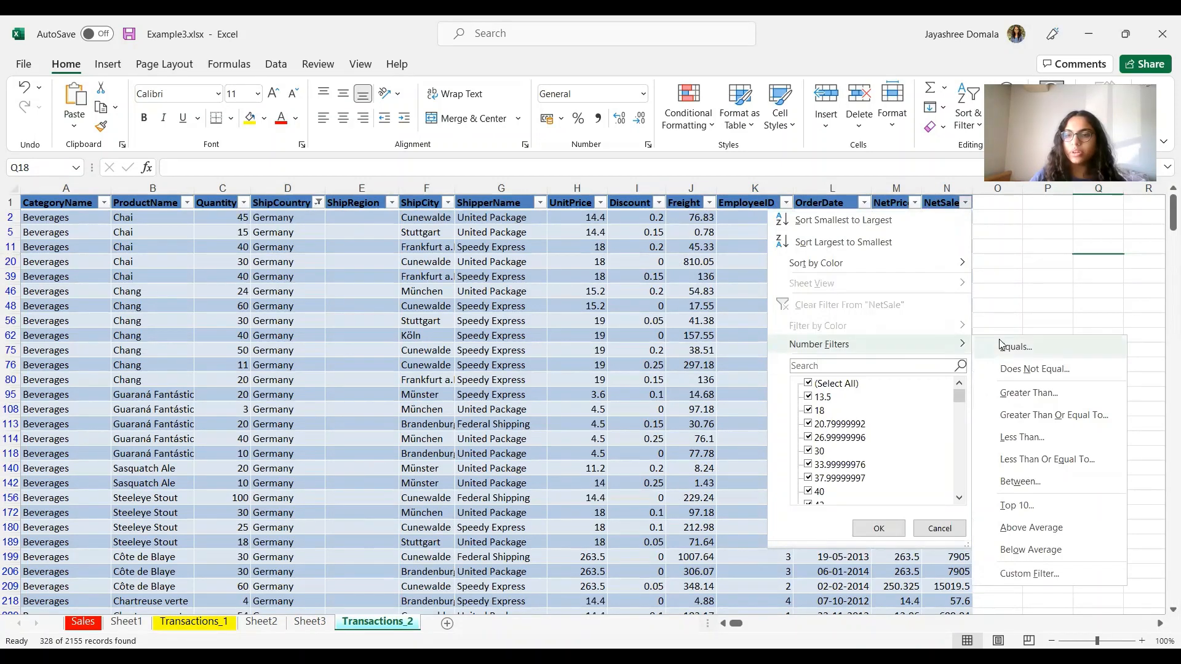
left_click(1019, 484)
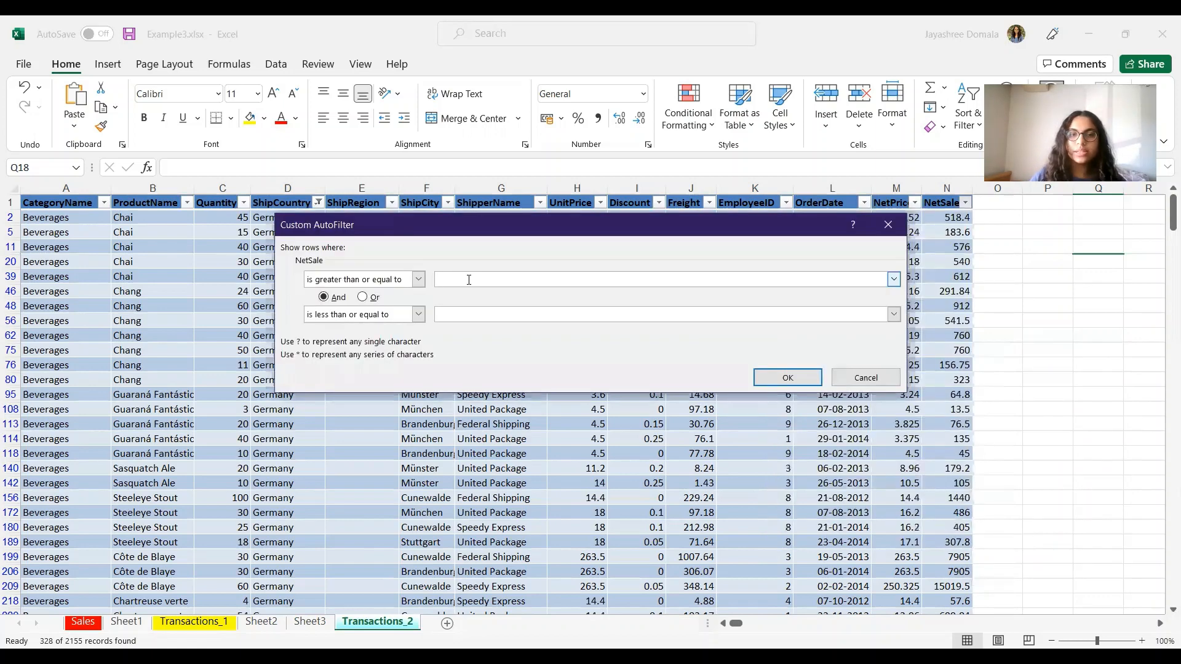
type("2")
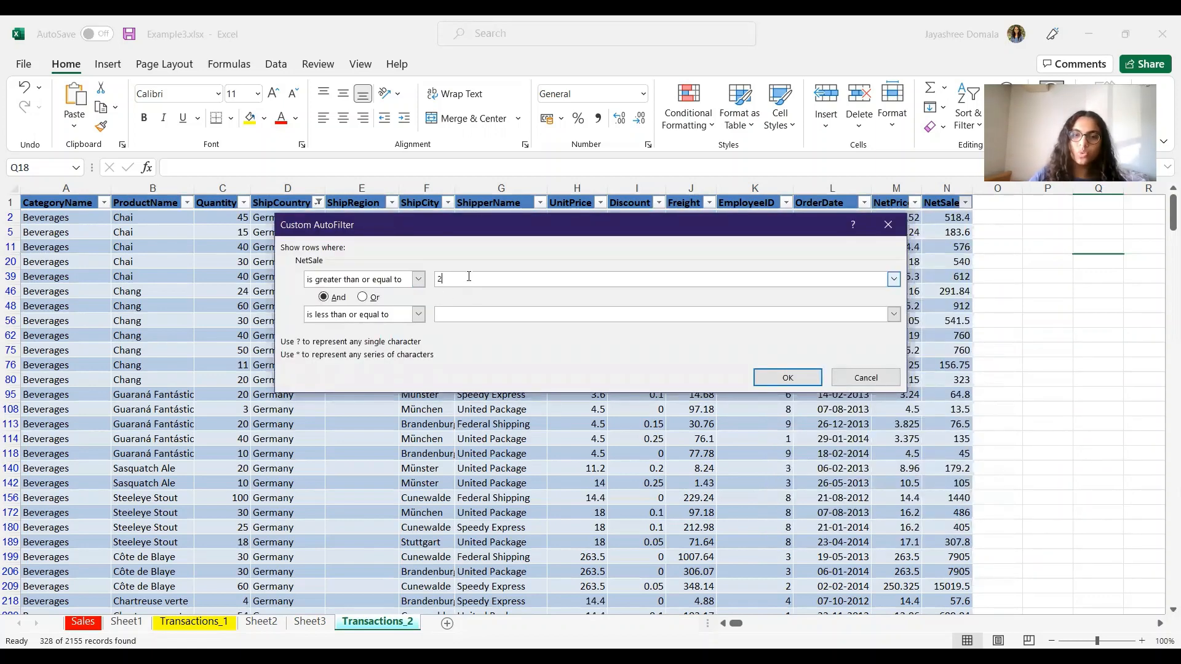
type("00")
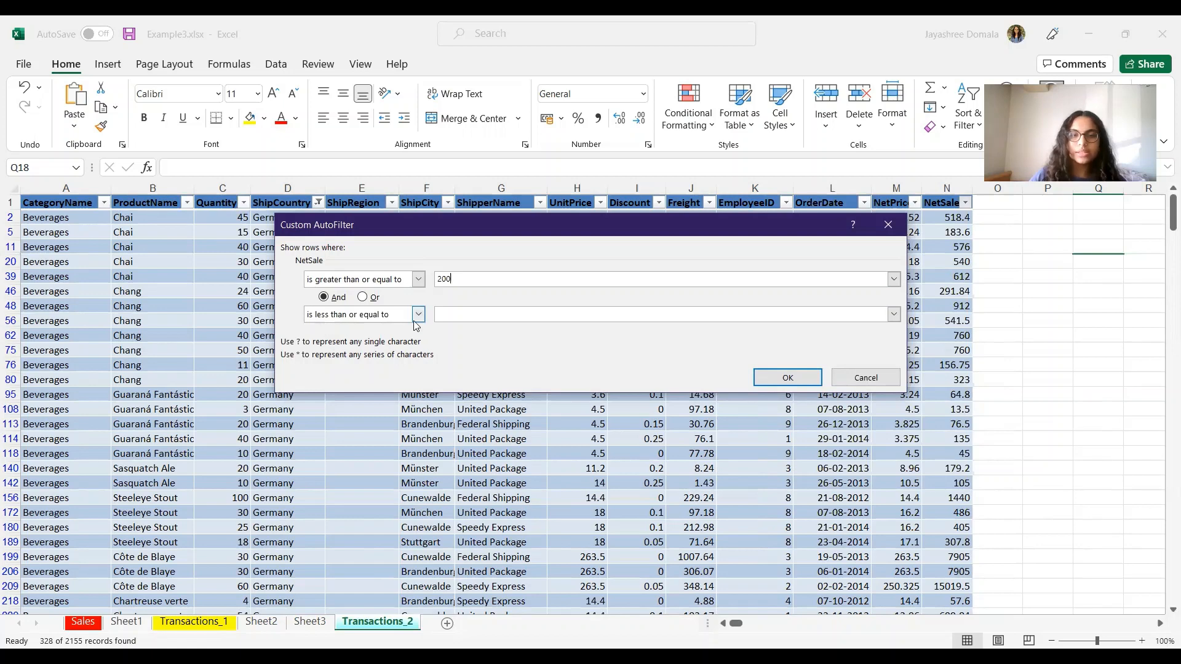
left_click(455, 316)
type("500")
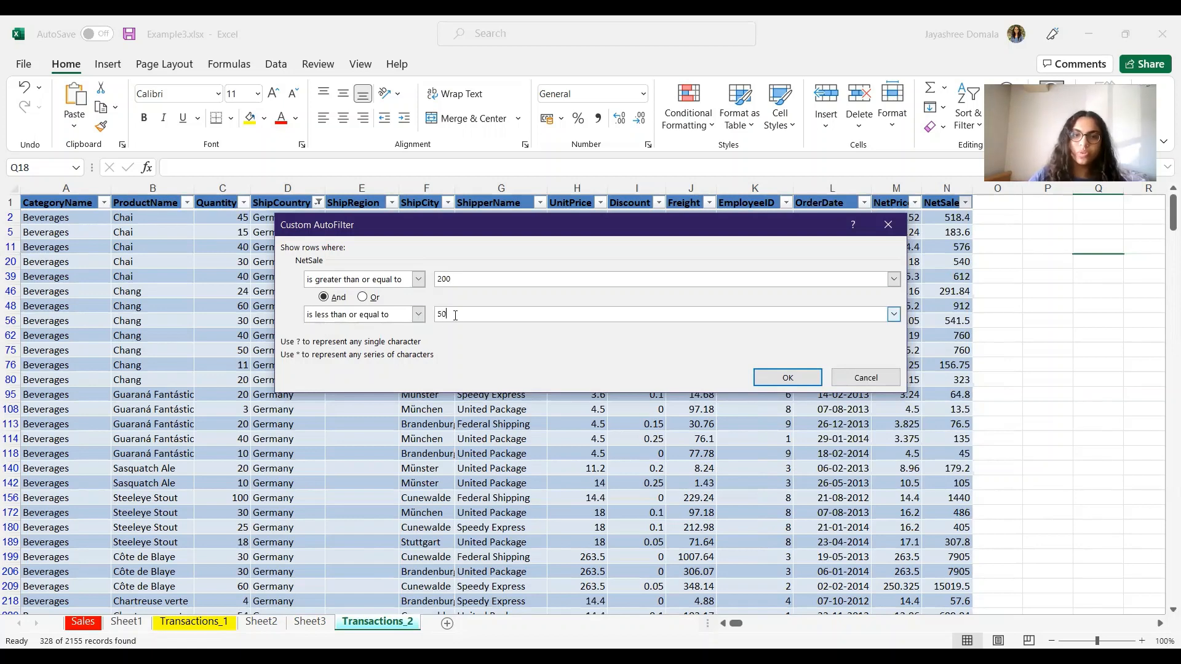
left_click(773, 377)
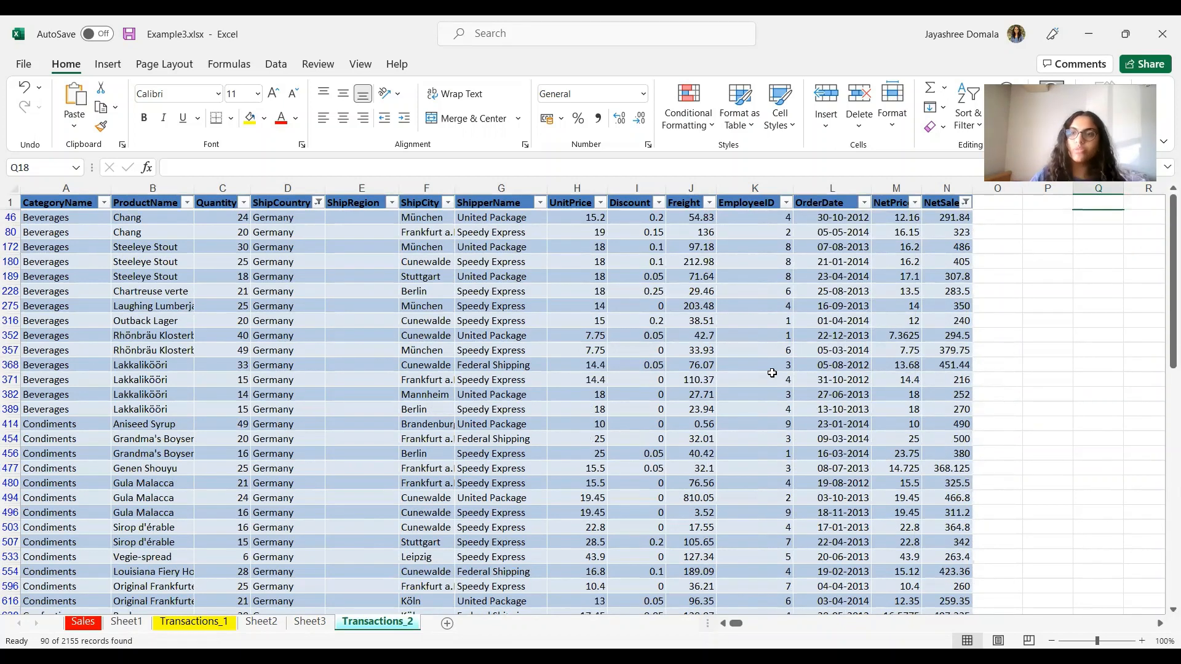
left_click_drag(1165, 277, 1165, 160)
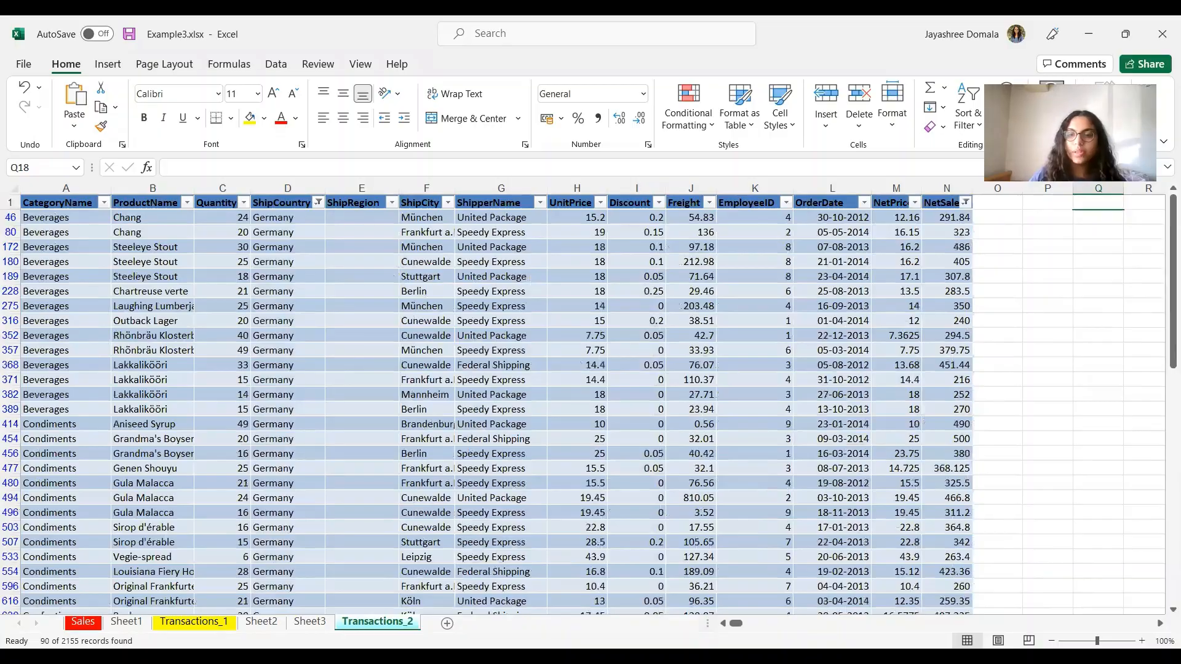
key("alt+Tab")
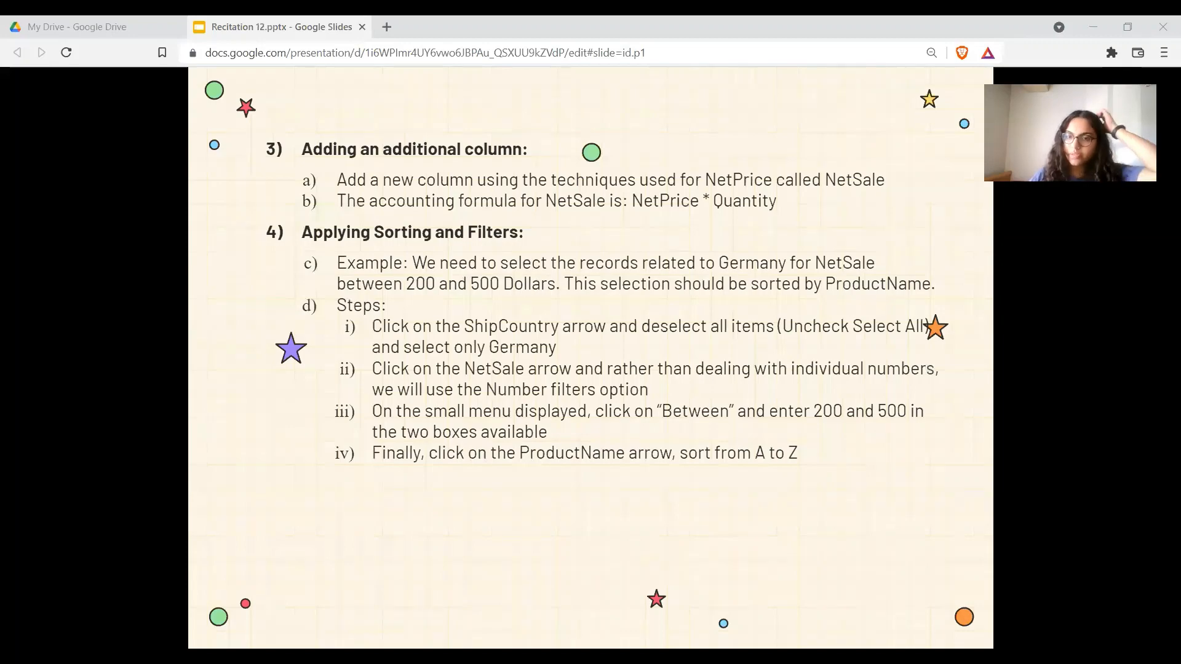
Step: Sort the filtered Germany rows by ProductName A to Z, then advance to the 'Changing Filters and Sorting' slide
key("alt+Tab")
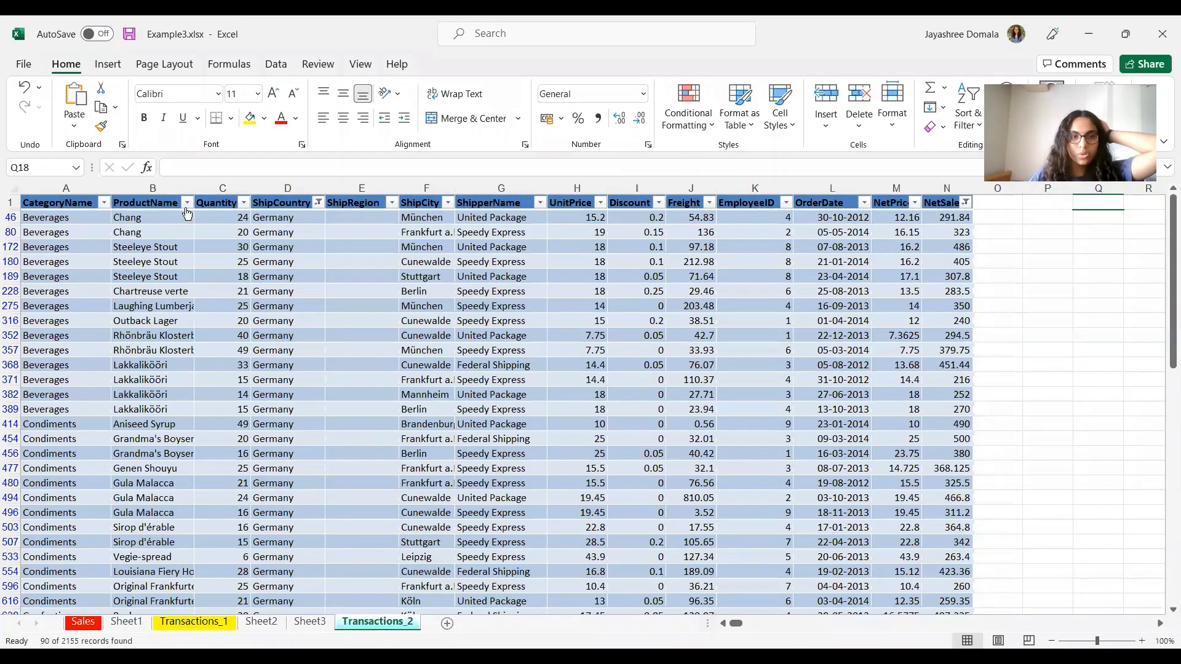
left_click(187, 205)
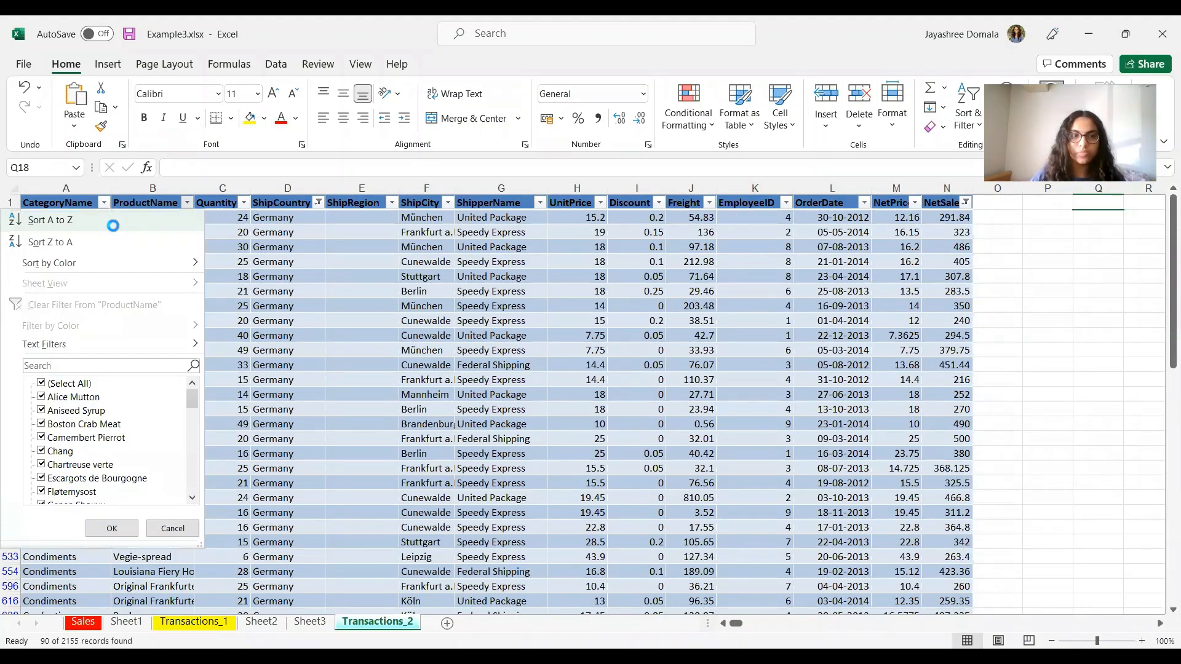
left_click(114, 229)
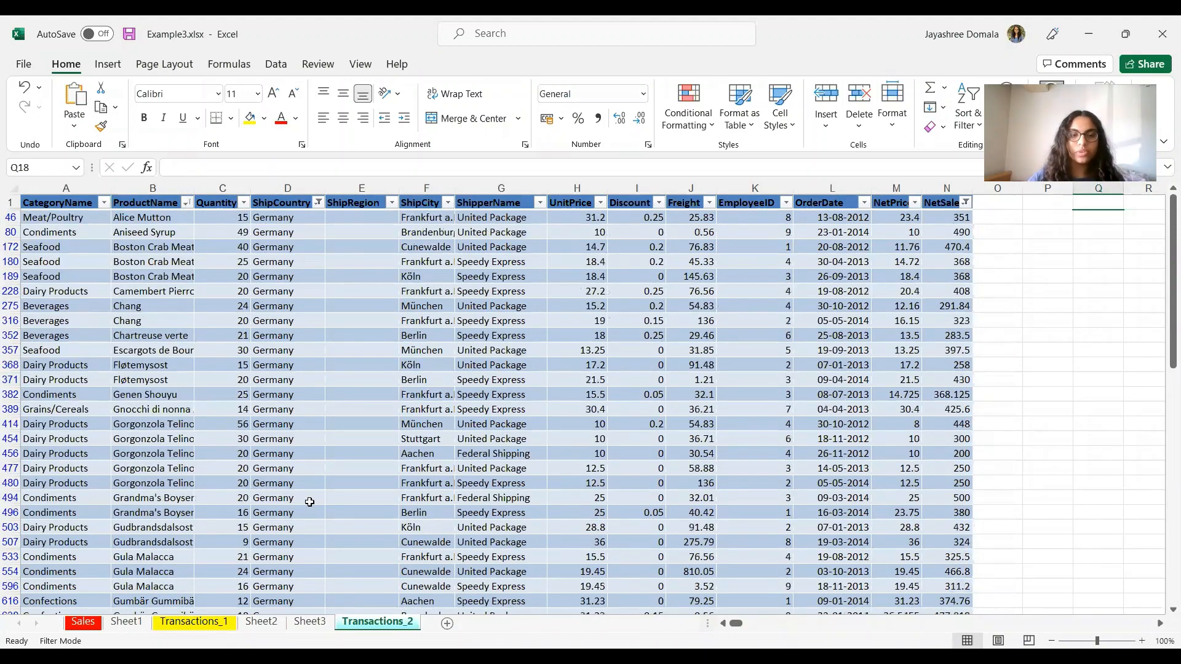
scroll(308, 506, "down", 6)
scroll(309, 506, "up", 3)
scroll(309, 505, "up", 4)
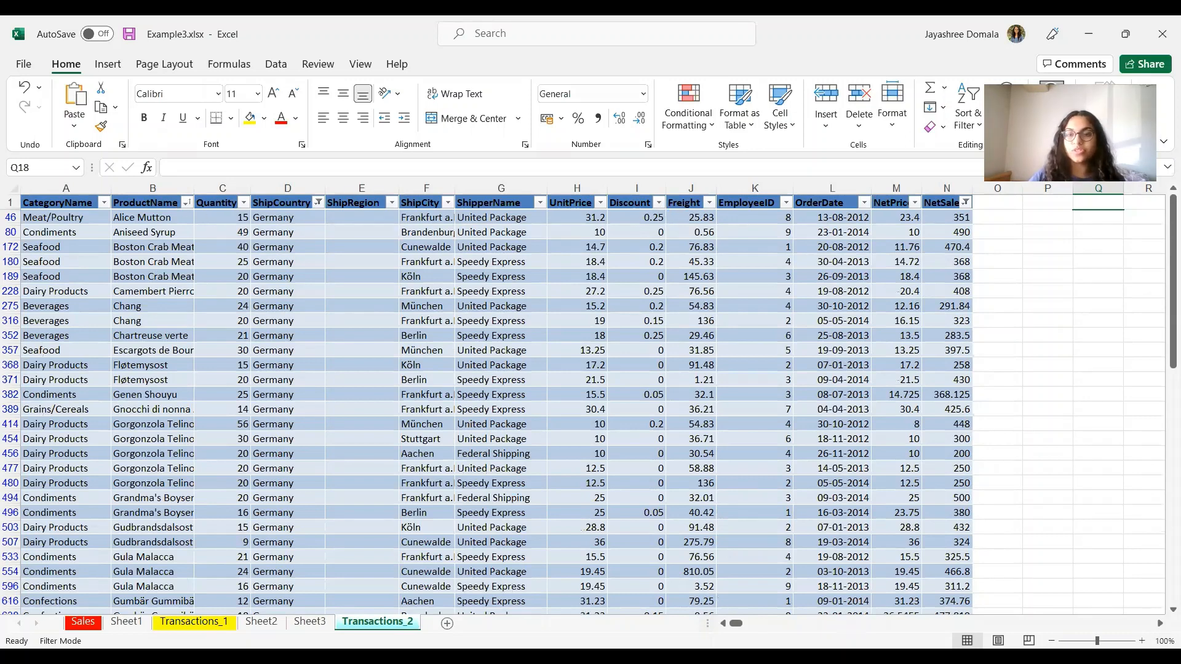
key("alt+Tab")
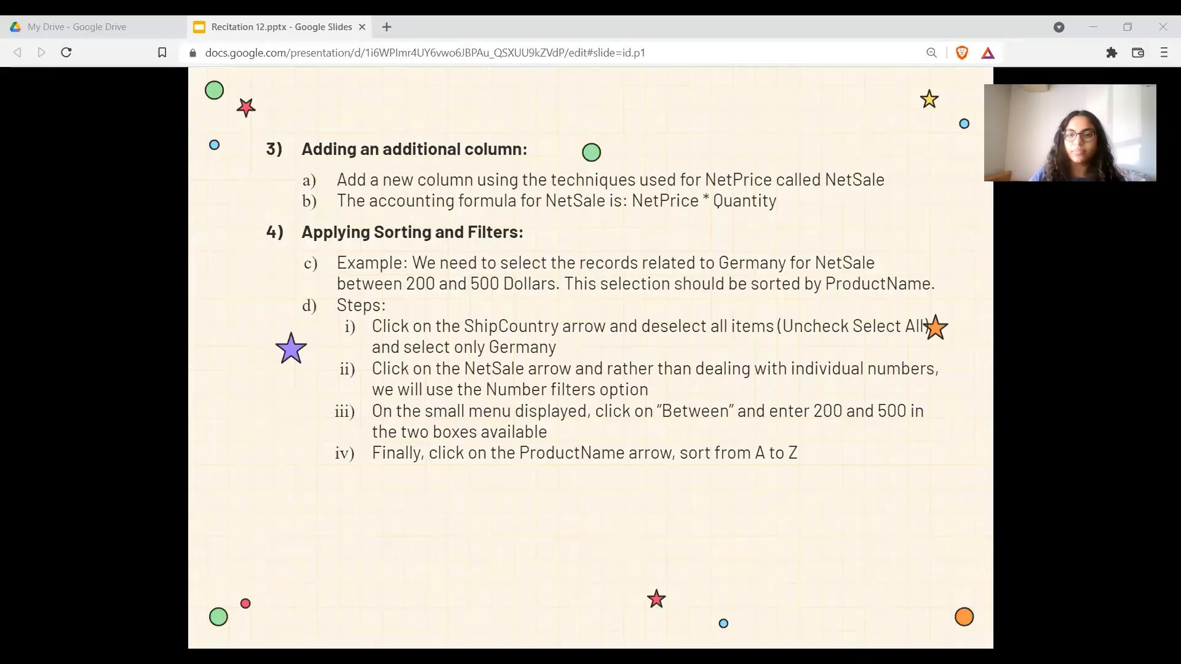
key("Right")
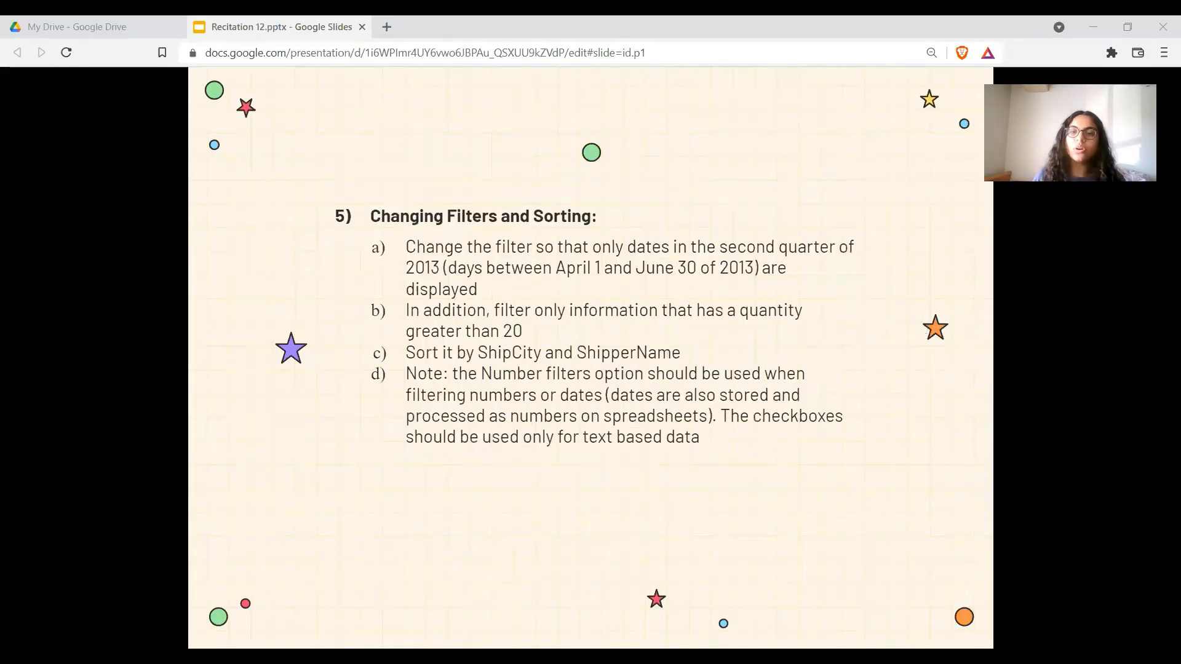
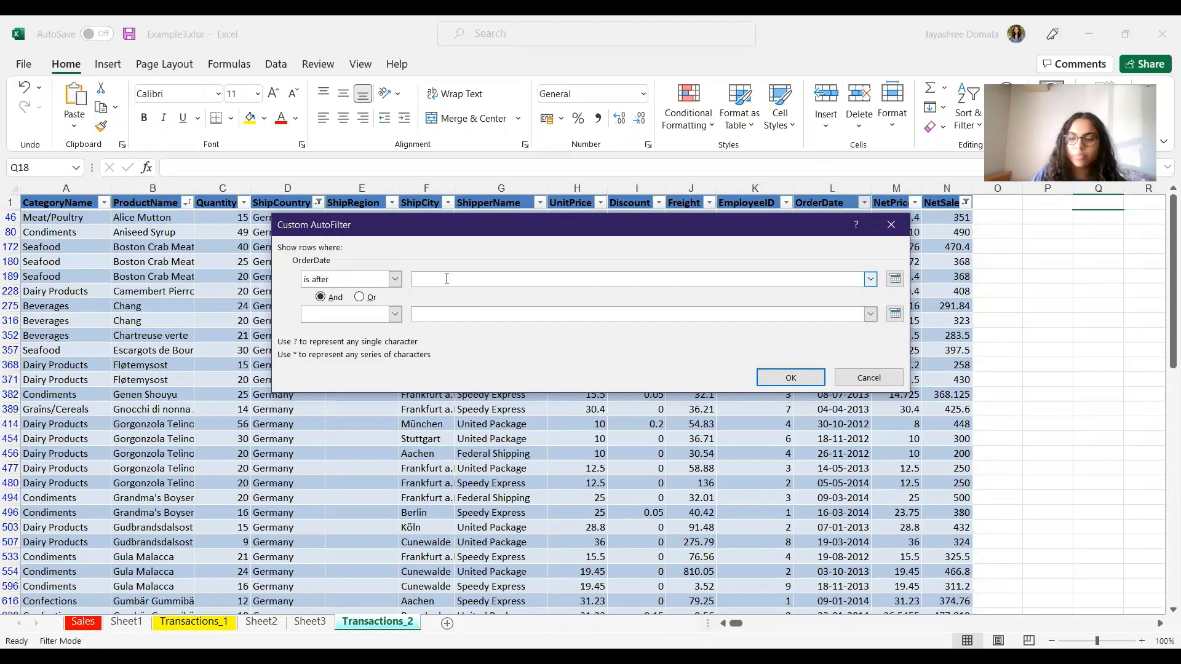
Step: Filter OrderDate to after 01-04-2013 and before 30-06-2013, leaving 16 of 2155 records
type("01-04-2013")
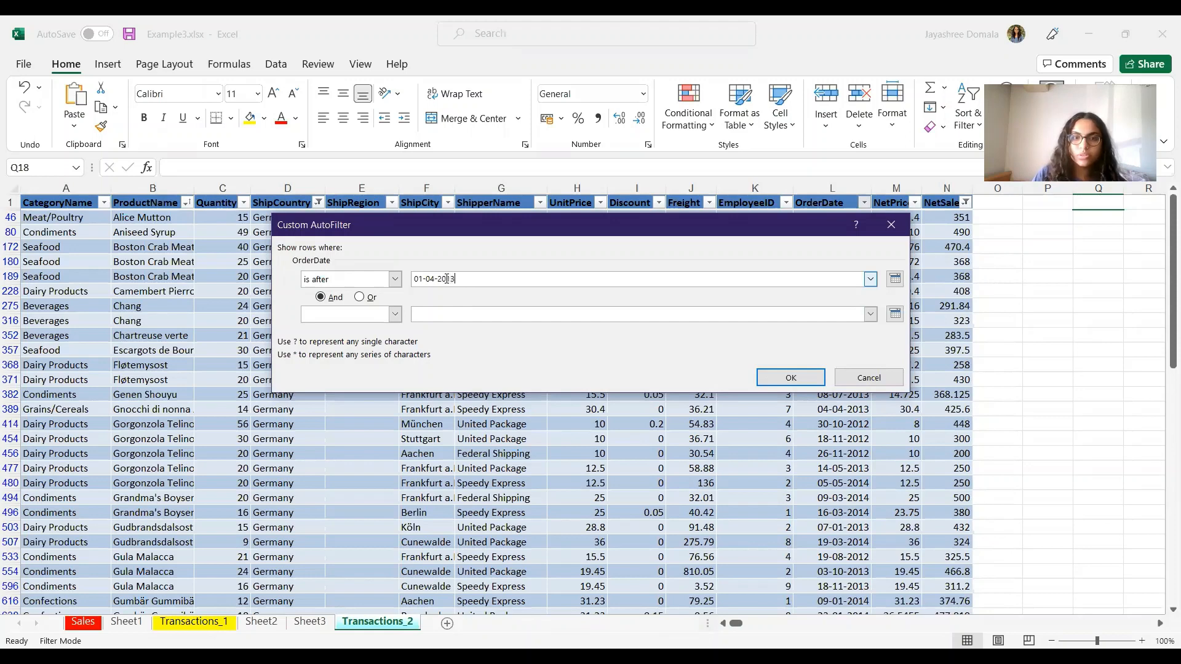
left_click(395, 314)
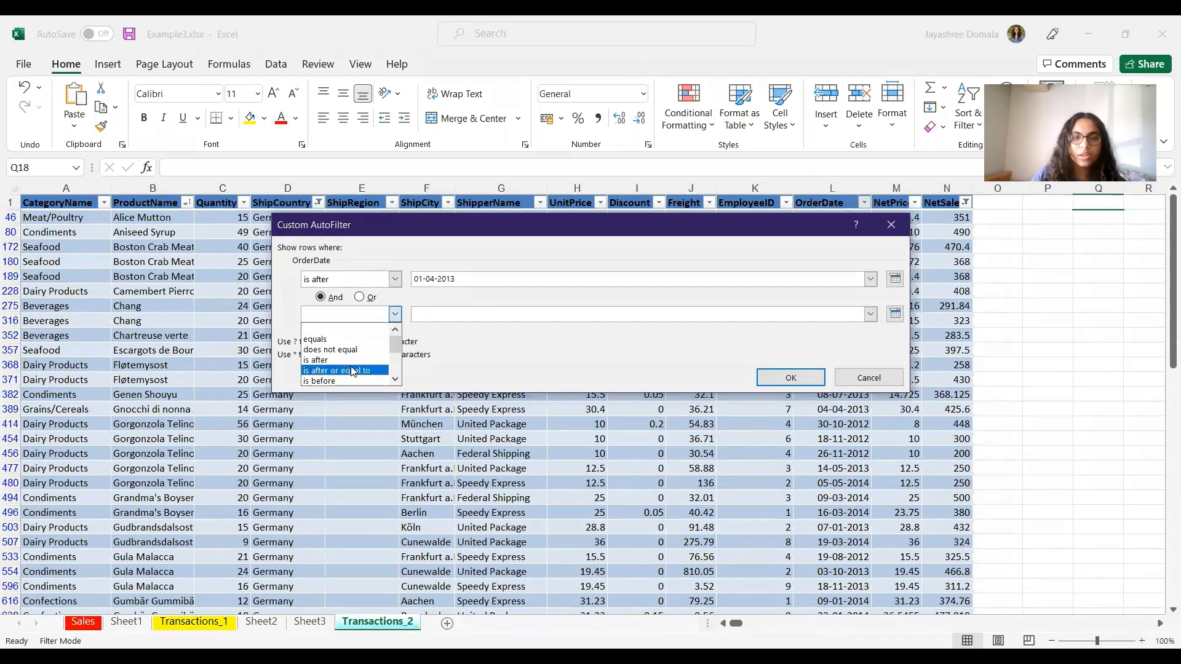
left_click(343, 381)
left_click(429, 314)
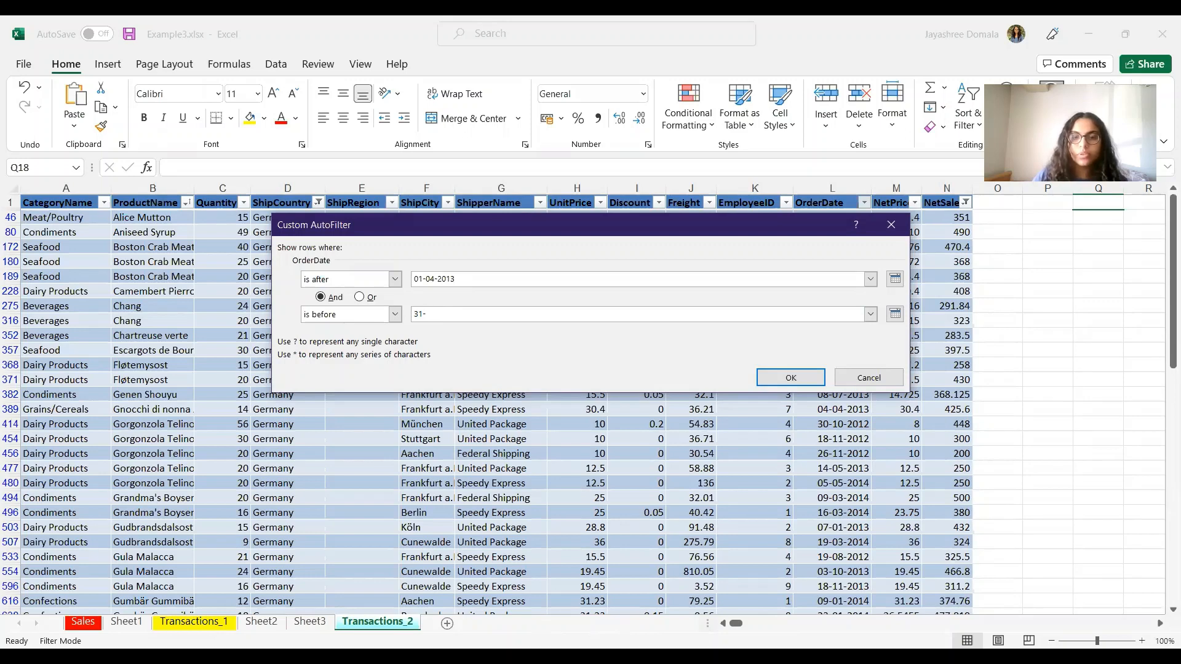
key("alt+Tab")
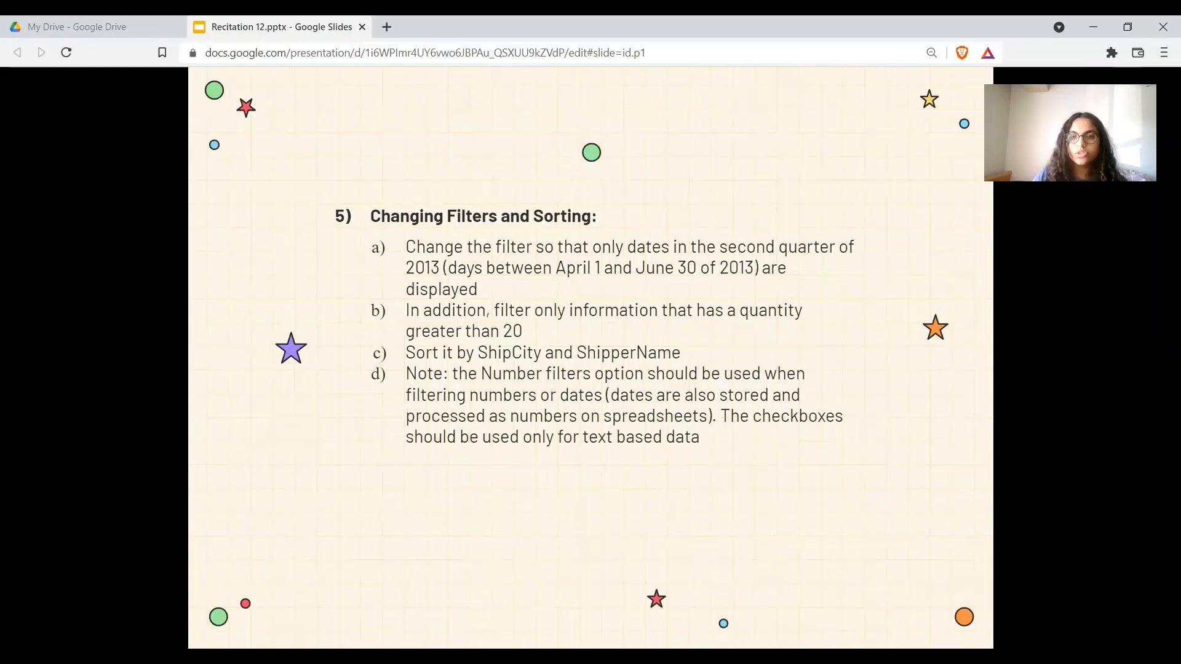
key("alt+Tab")
type("3")
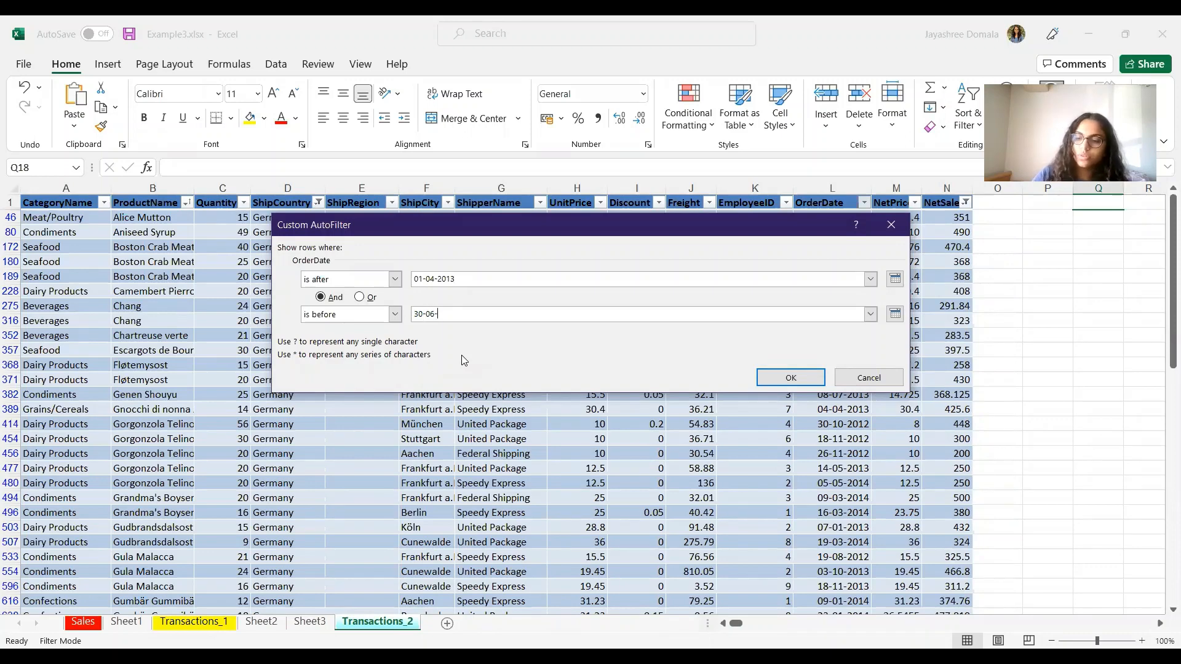
left_click(776, 377)
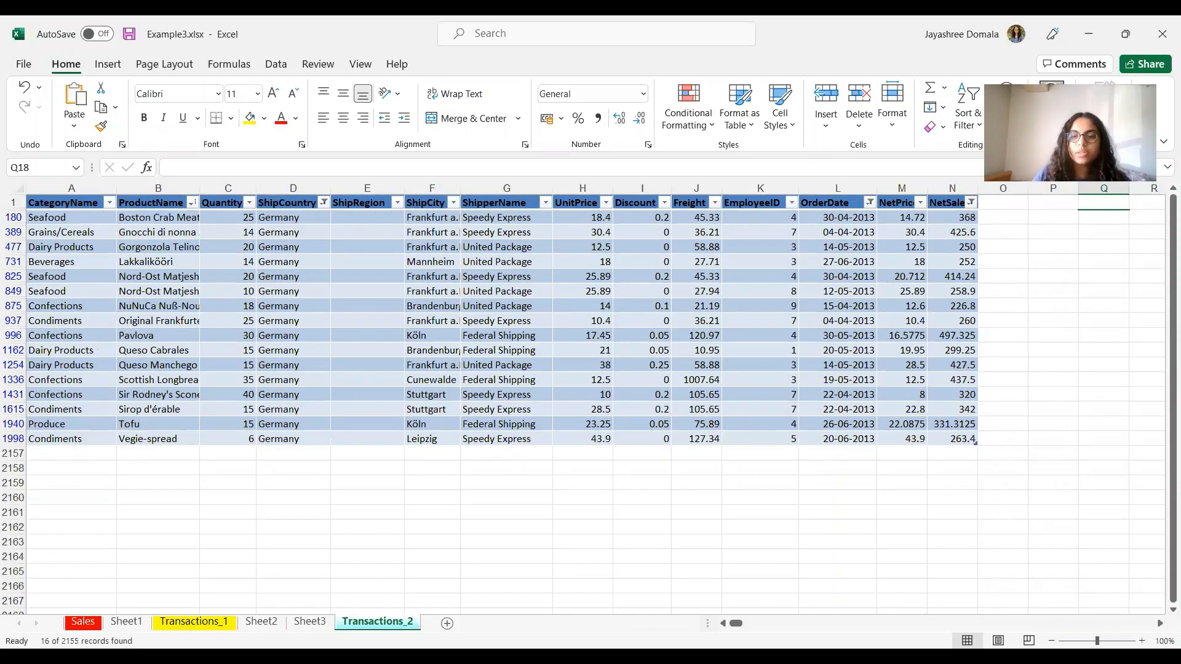
Step: Add a Quantity greater than 20 number filter, narrowing the table to 5 records
key("alt+Tab")
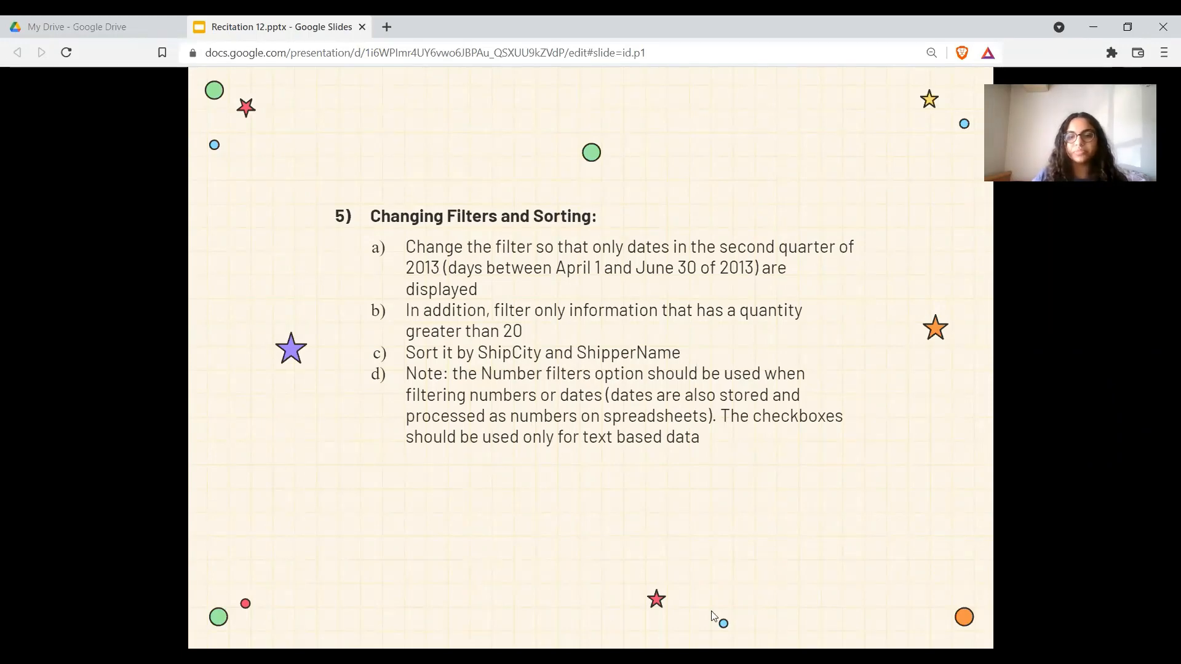
key("alt+Tab")
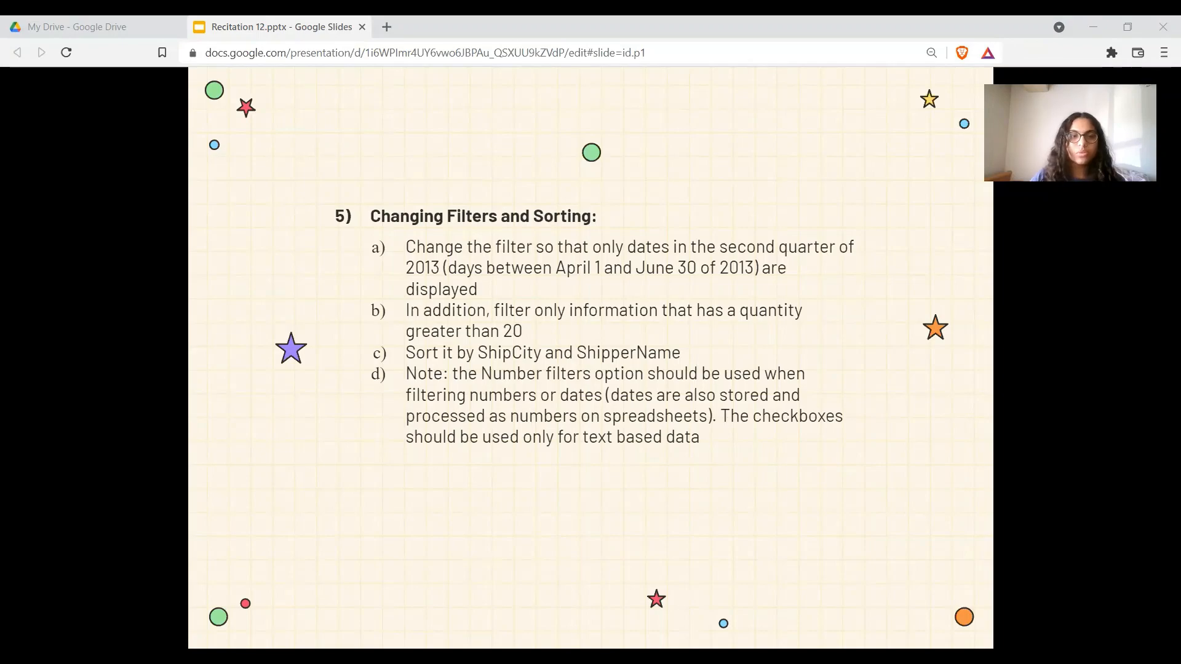
key("alt+Tab")
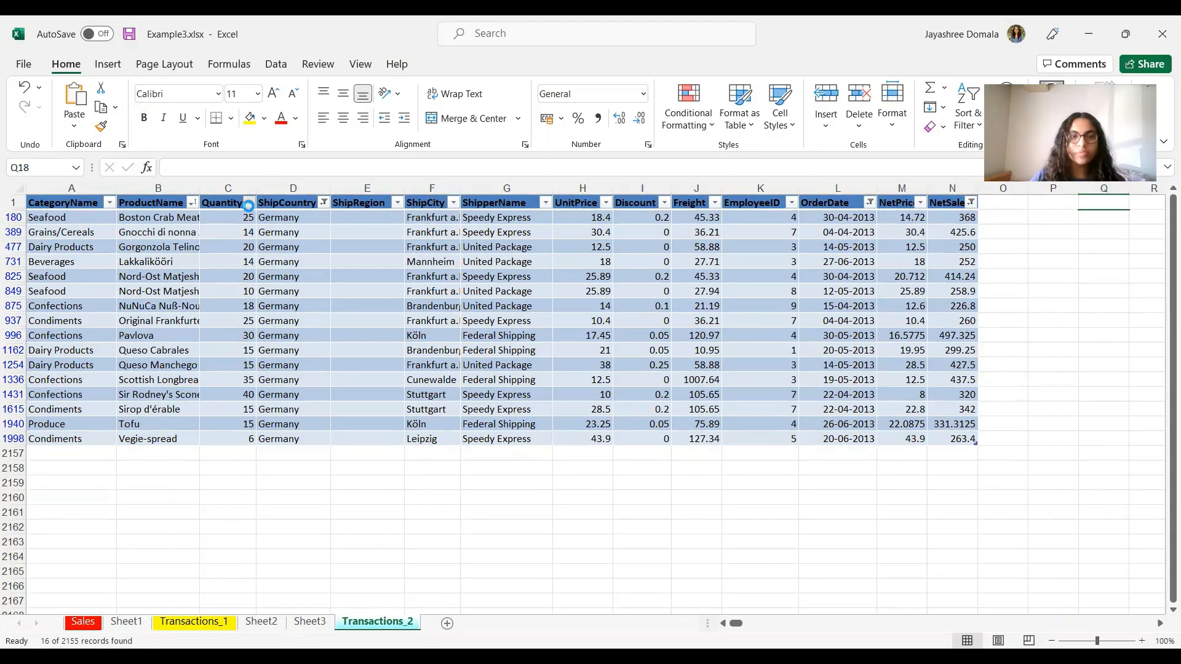
left_click(248, 203)
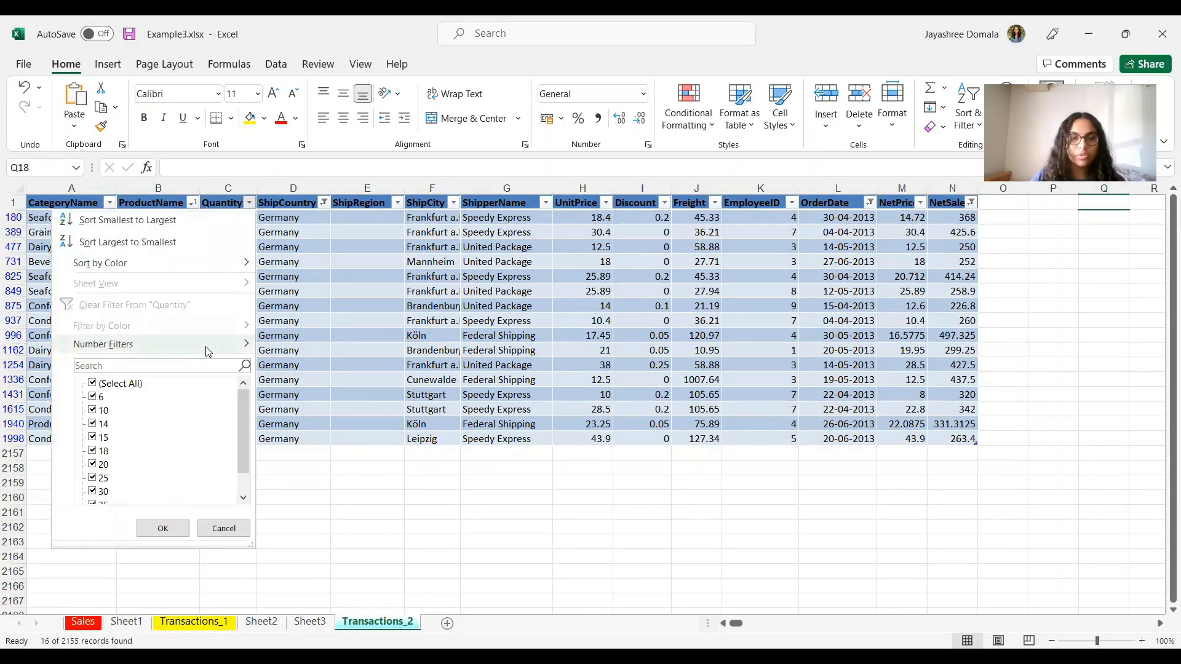
mouse_move(209, 352)
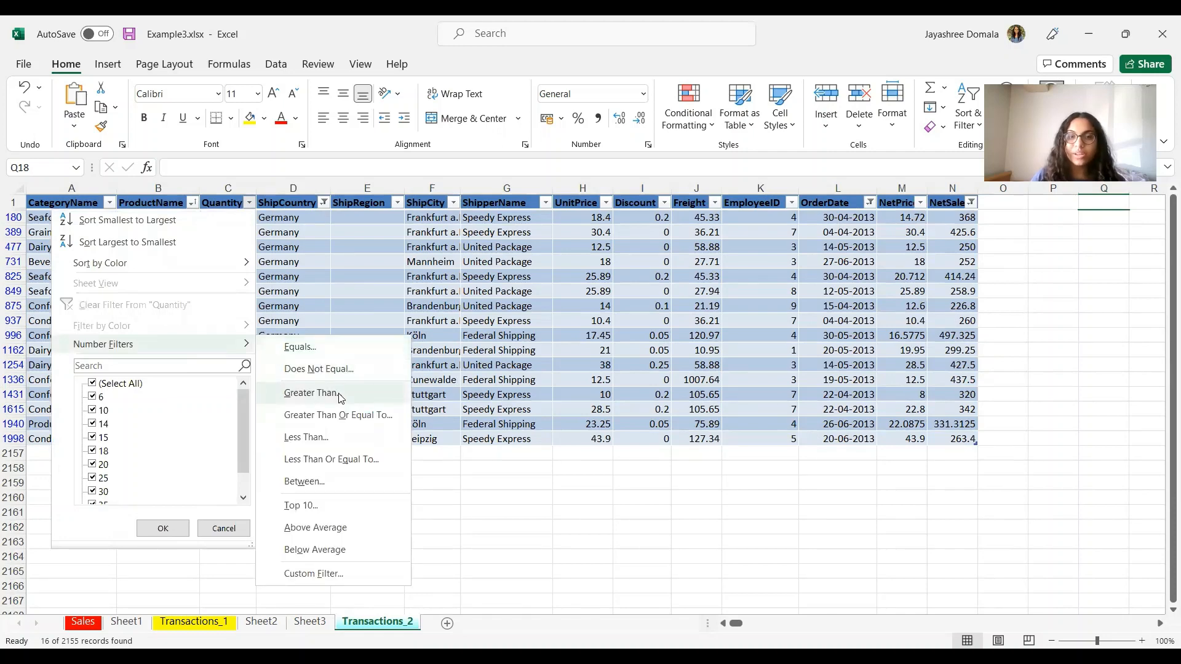
left_click(340, 398)
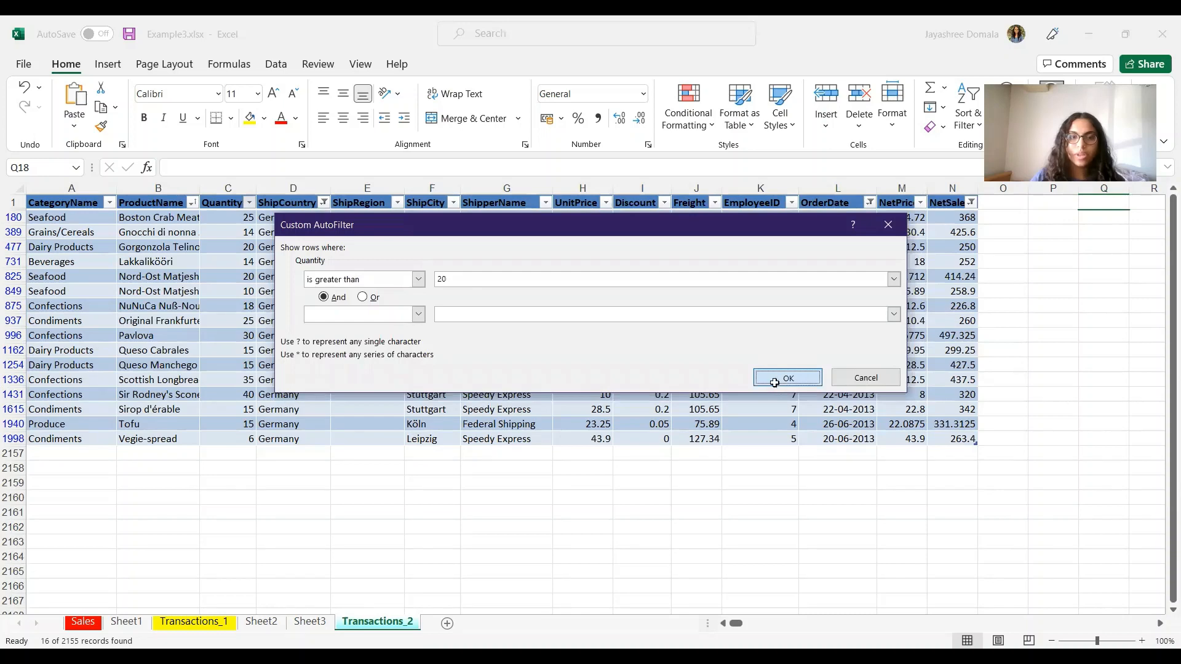
left_click(784, 378)
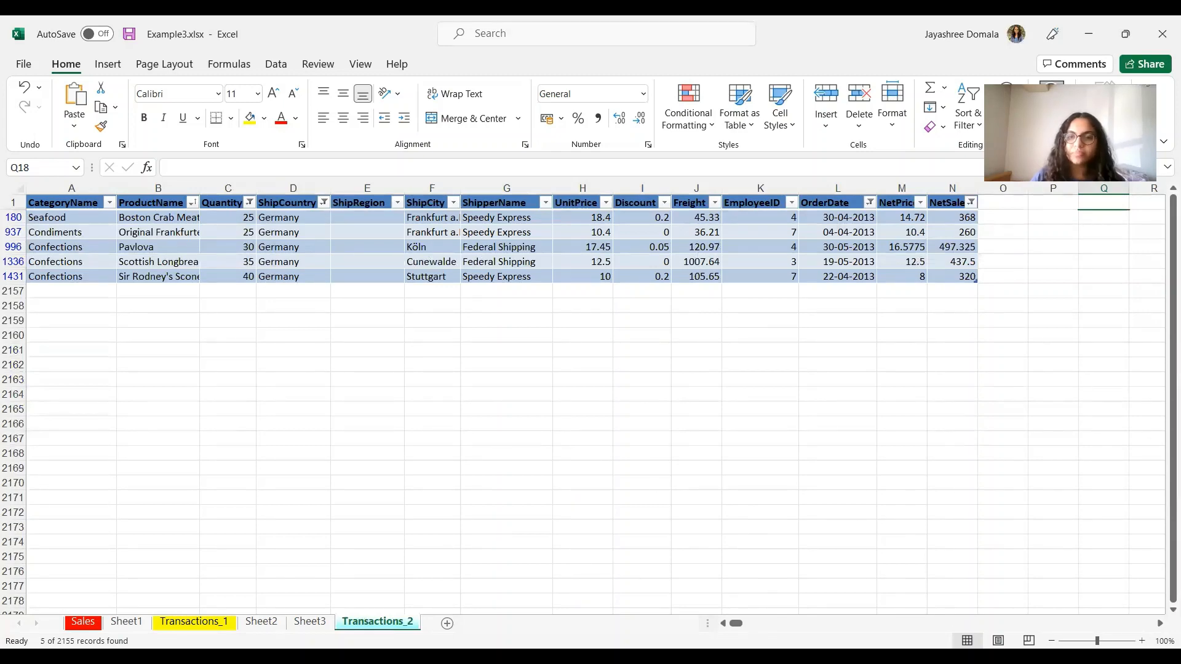
Step: Sort the five filtered rows by ShipCity A to Z
key("alt+Tab")
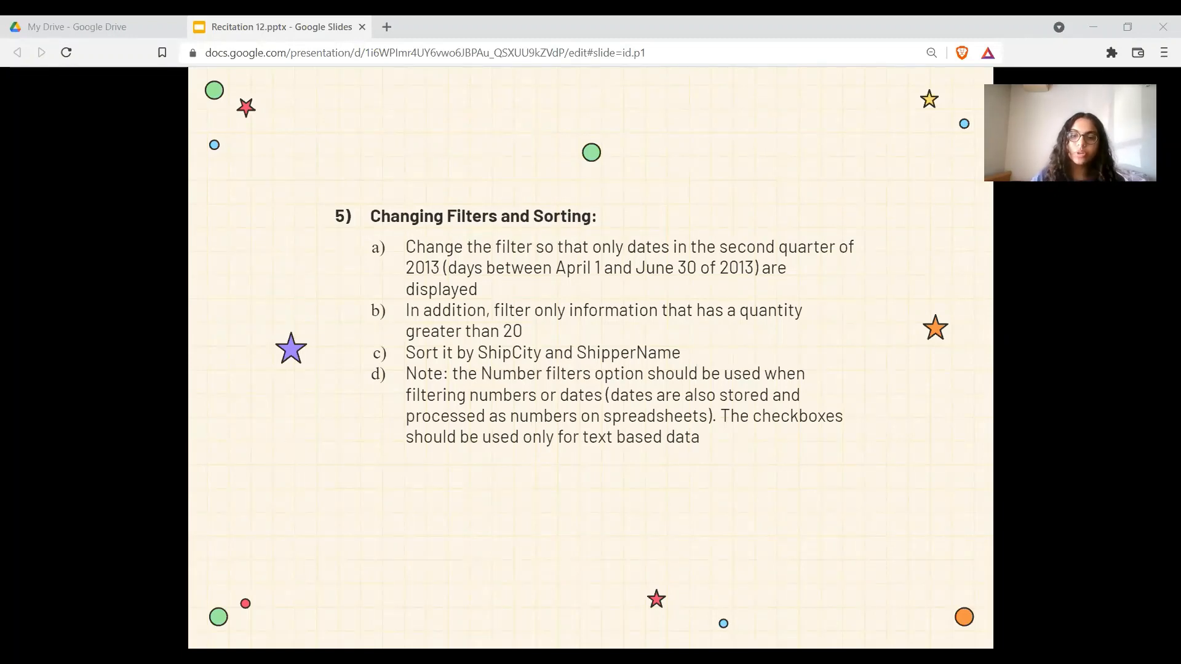
key("alt+Tab")
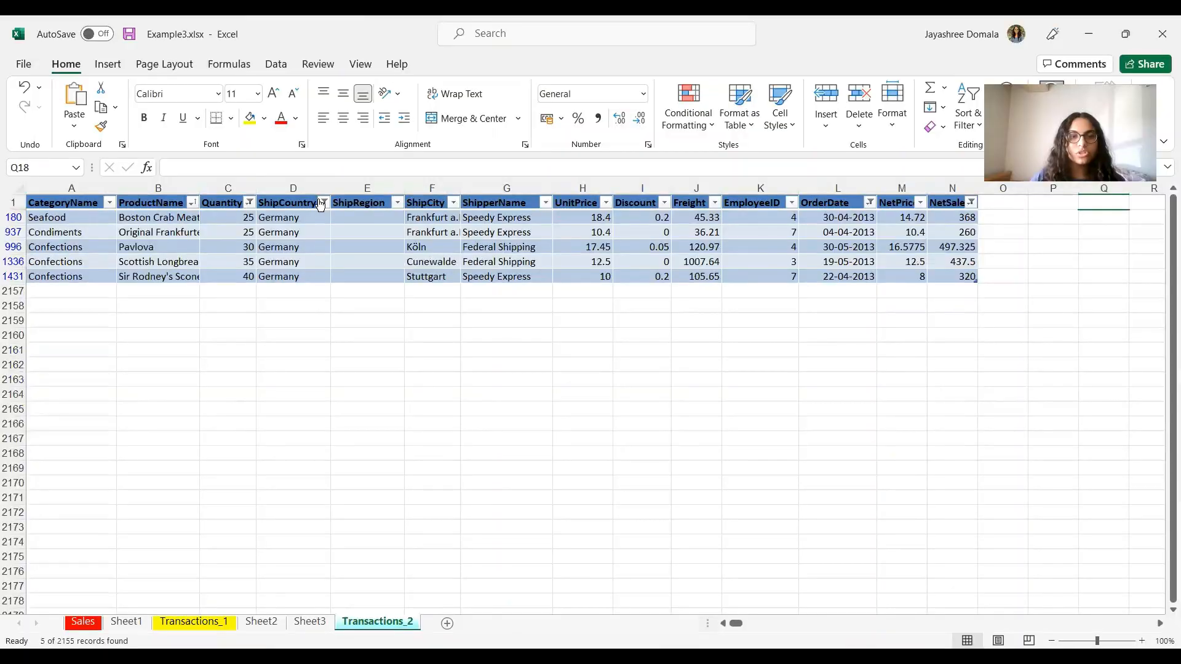
left_click(454, 204)
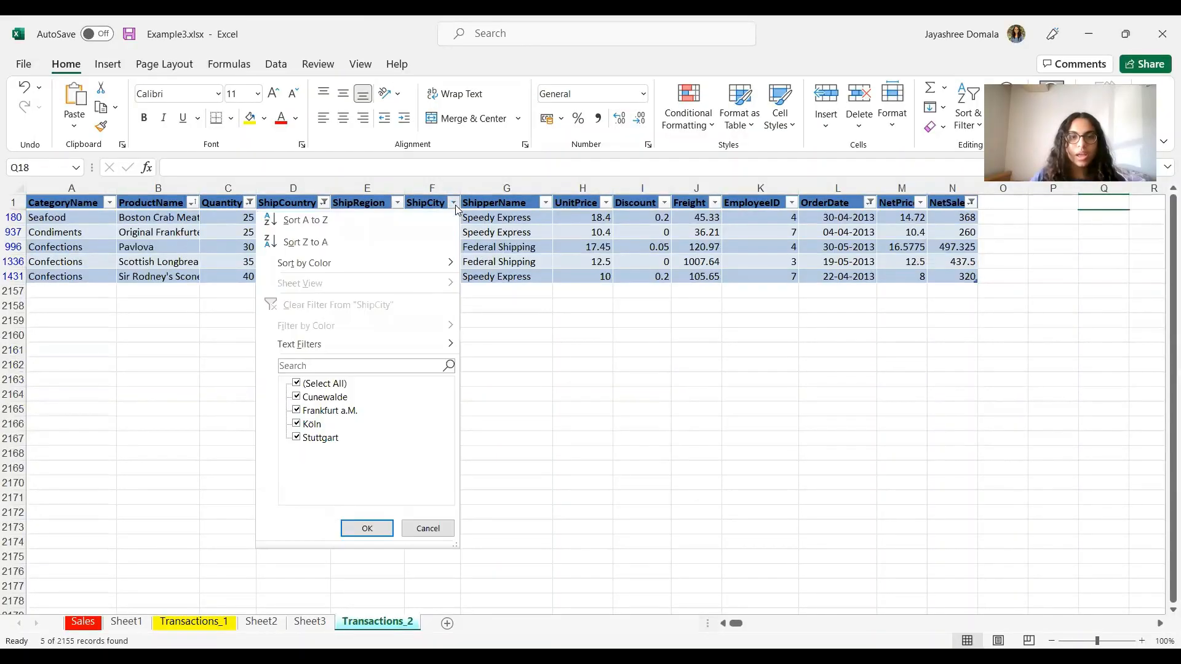
left_click(424, 223)
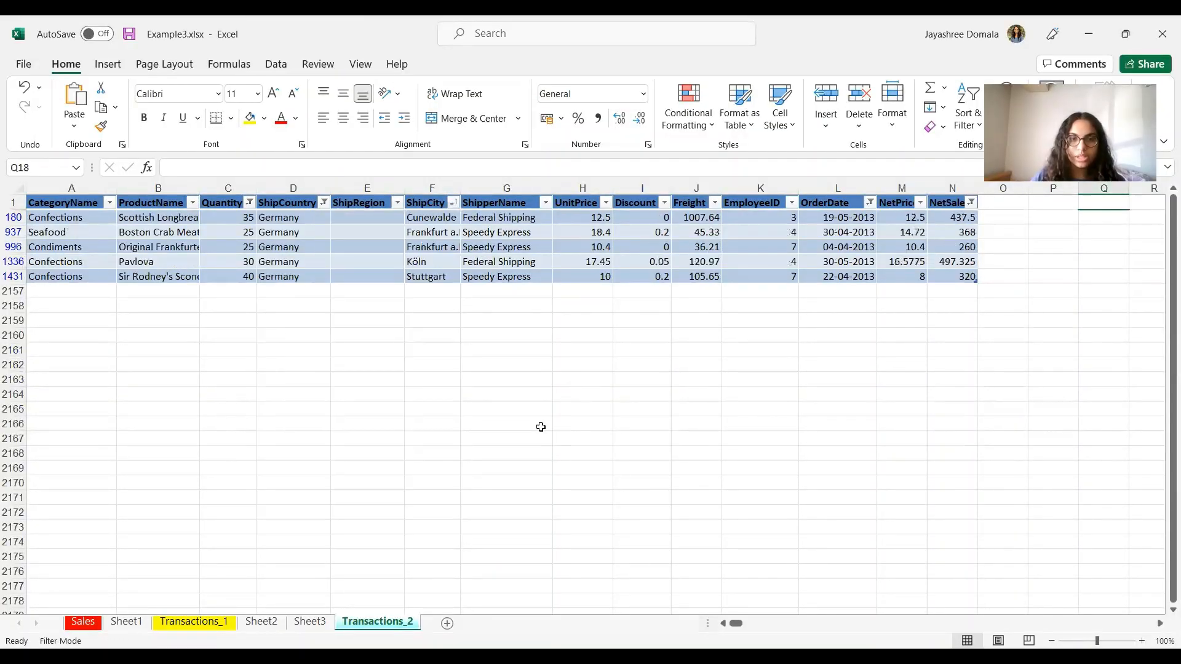
Step: Sort by ShipperName Z to A, then re-sort by ShipCity Z to A
left_click(546, 204)
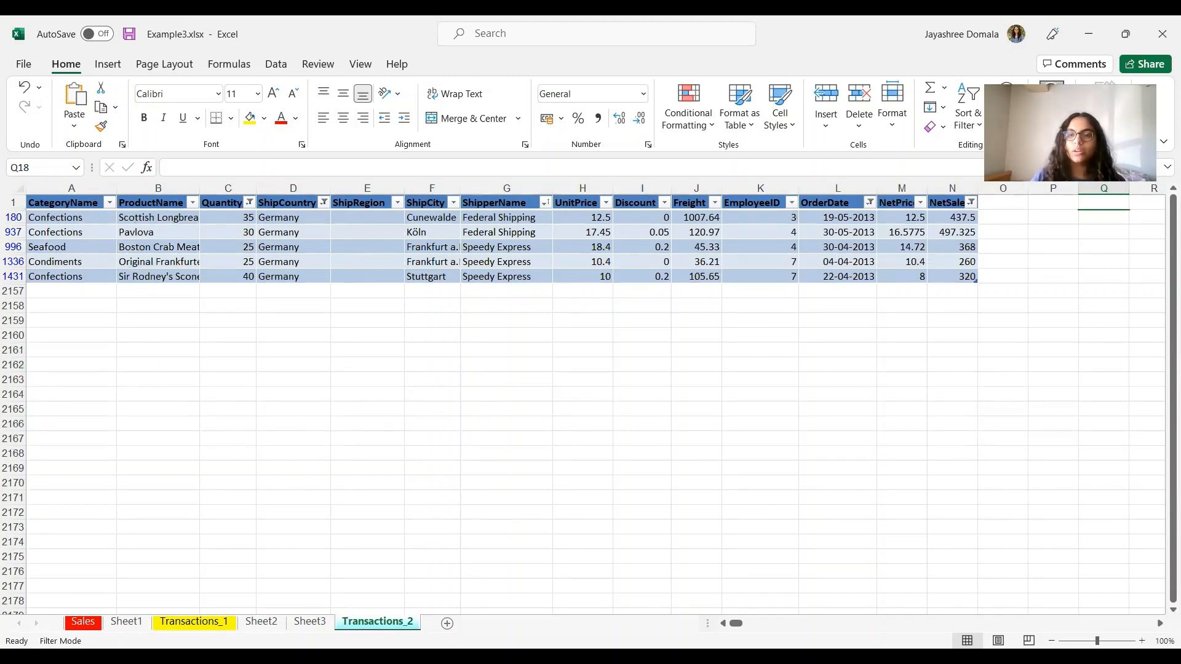
key("alt+Tab")
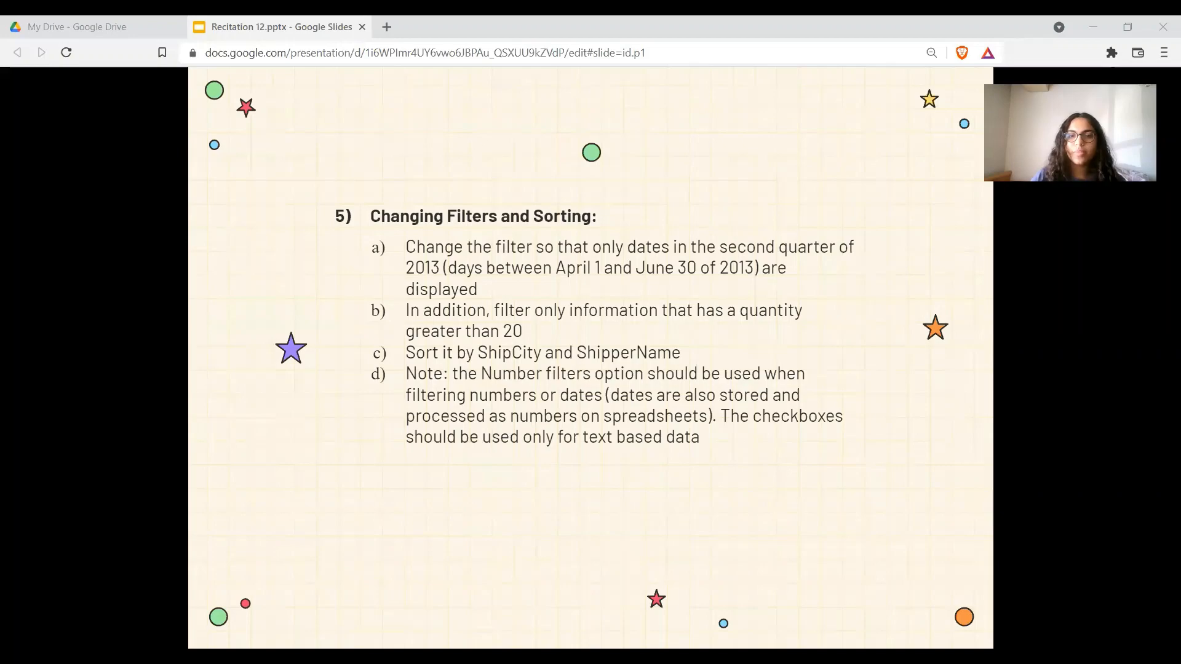
key("alt+Tab")
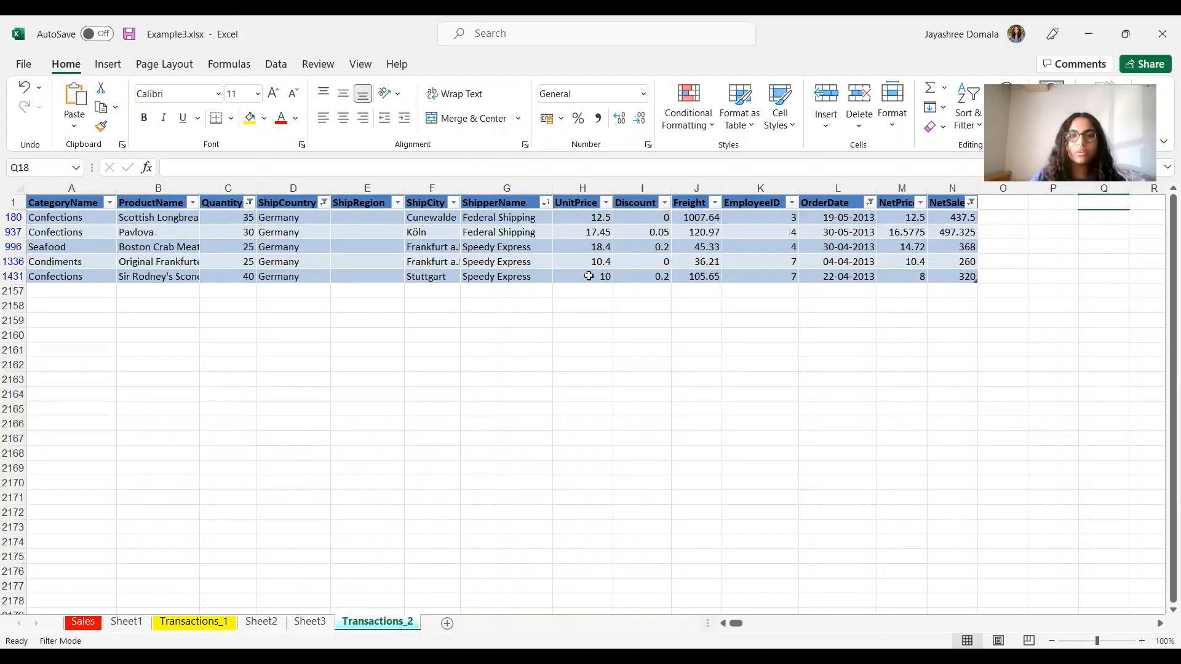
left_click(545, 203)
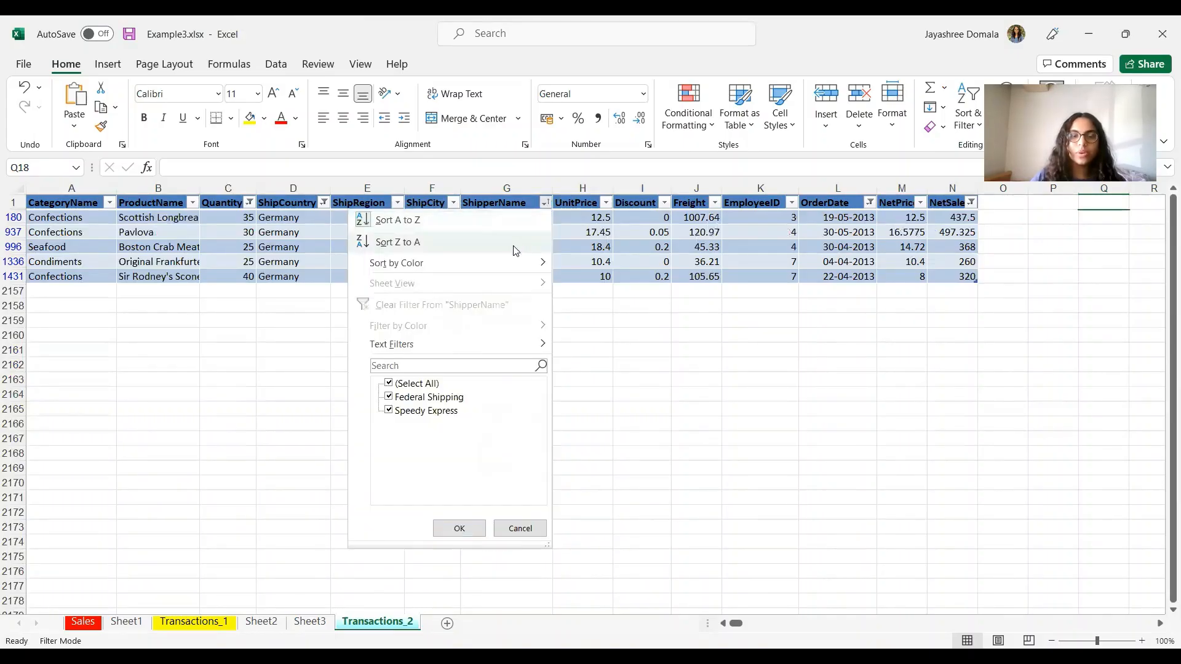
left_click(511, 242)
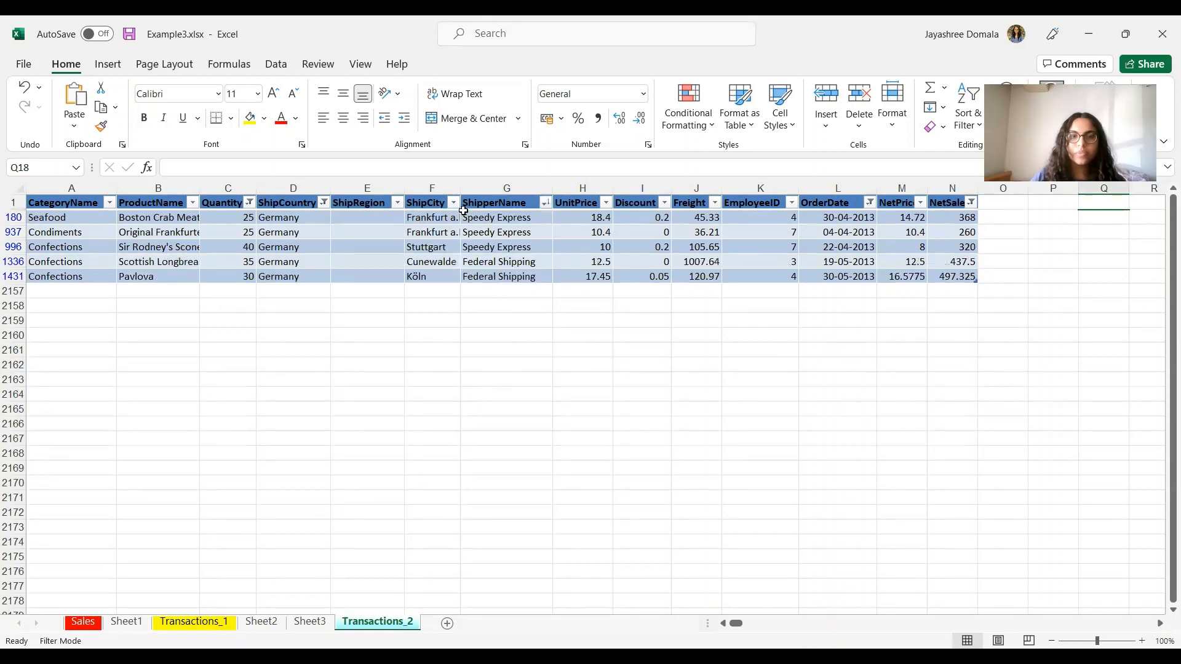
left_click(450, 194)
left_click(486, 360)
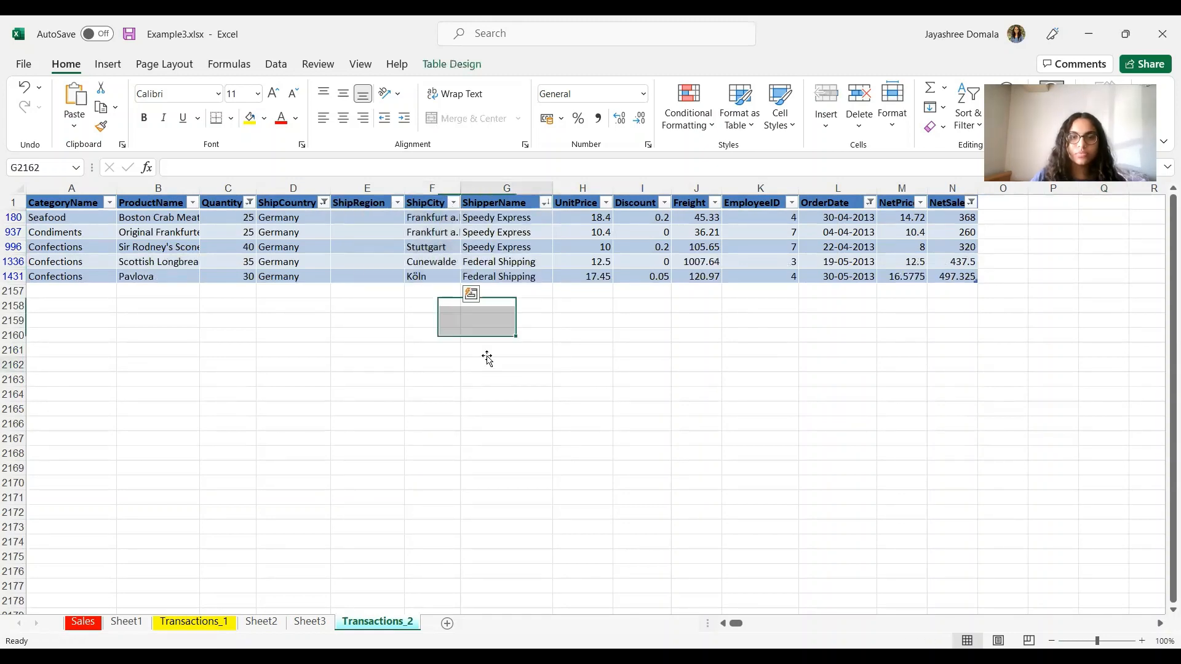
left_click(453, 202)
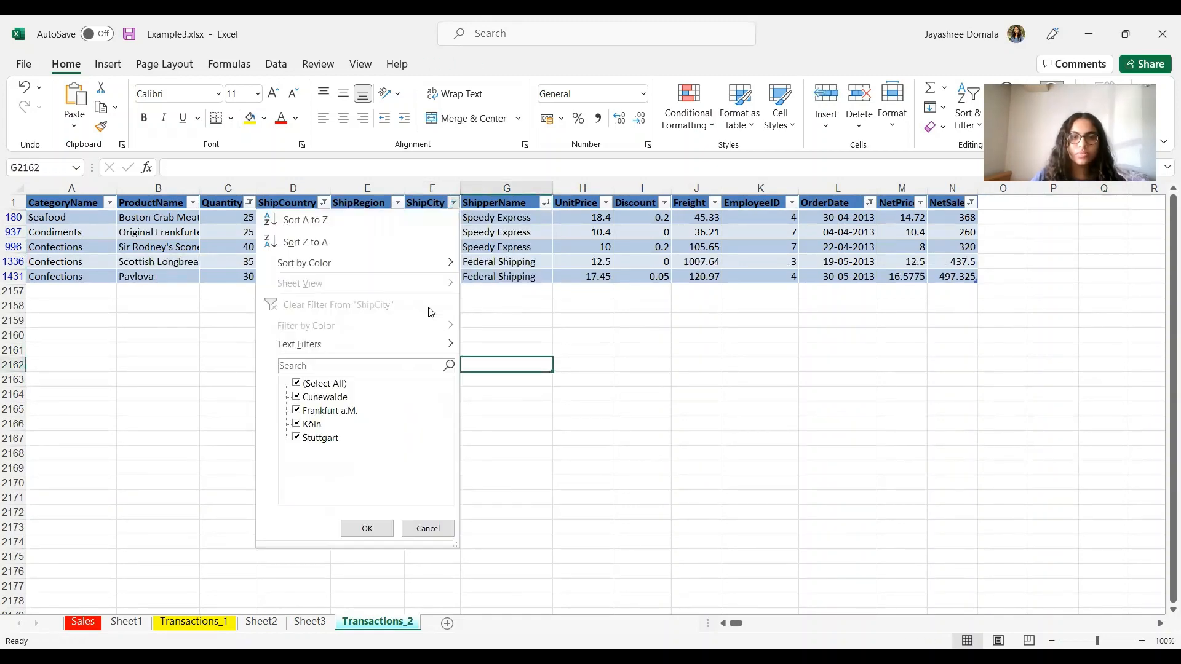
left_click(397, 243)
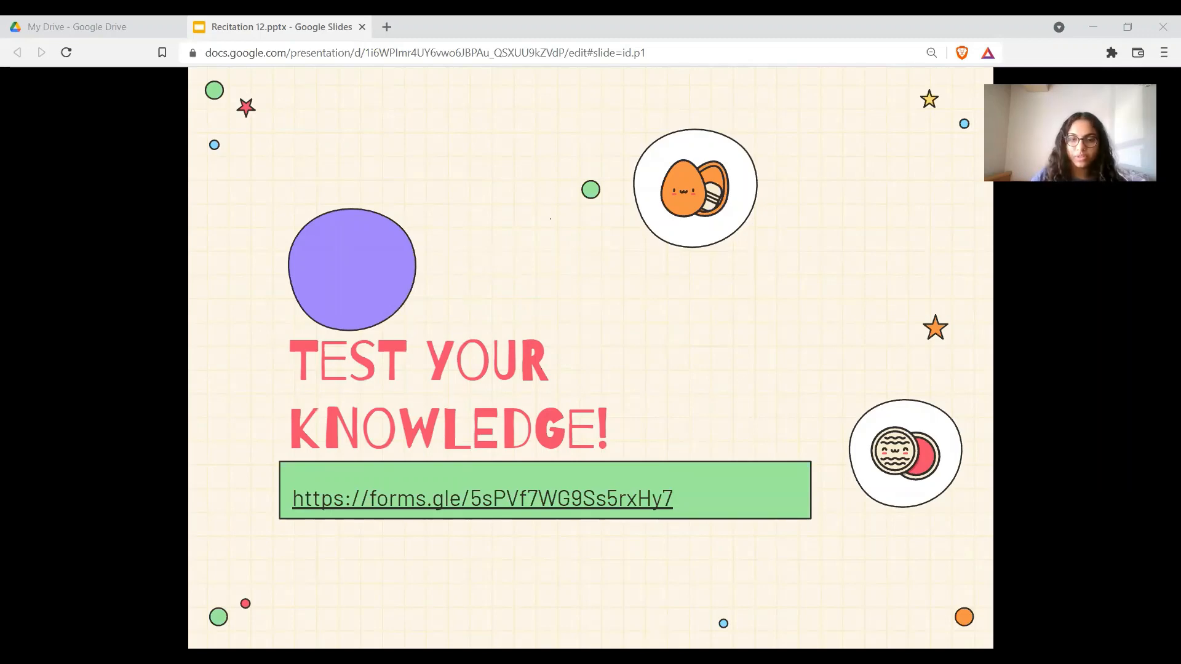
Step: Browse the Sales, Sheet1 and Transactions_1 sheets, ending on Sheet2's Quantity pivot table
key("alt+Tab")
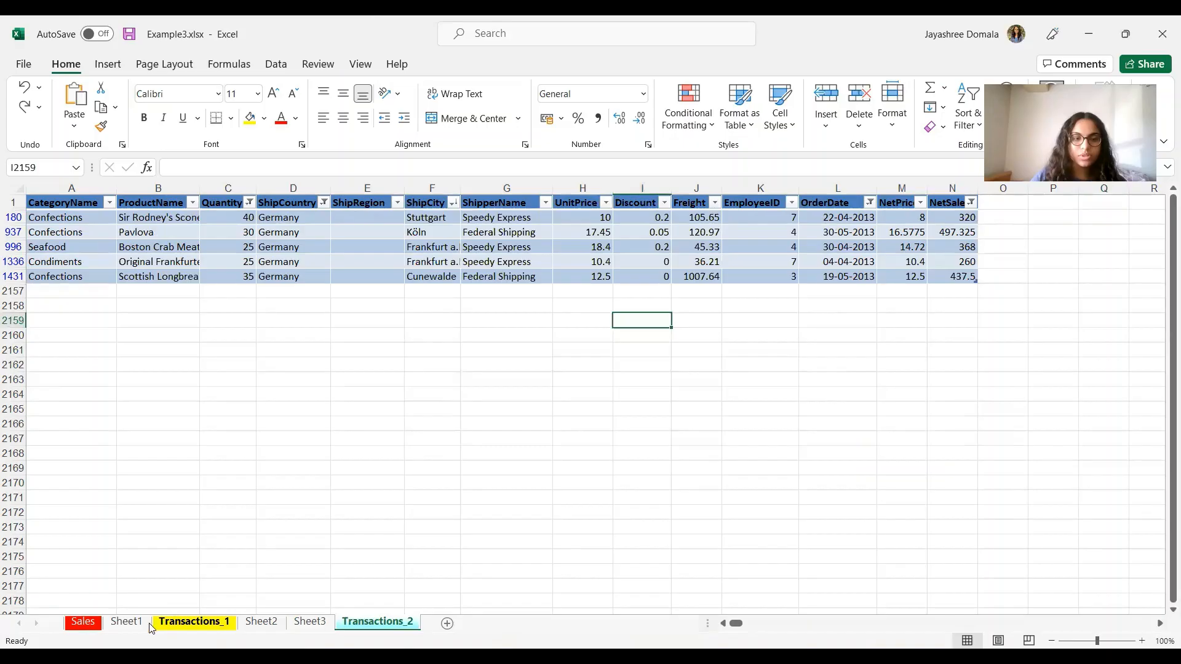
left_click(83, 621)
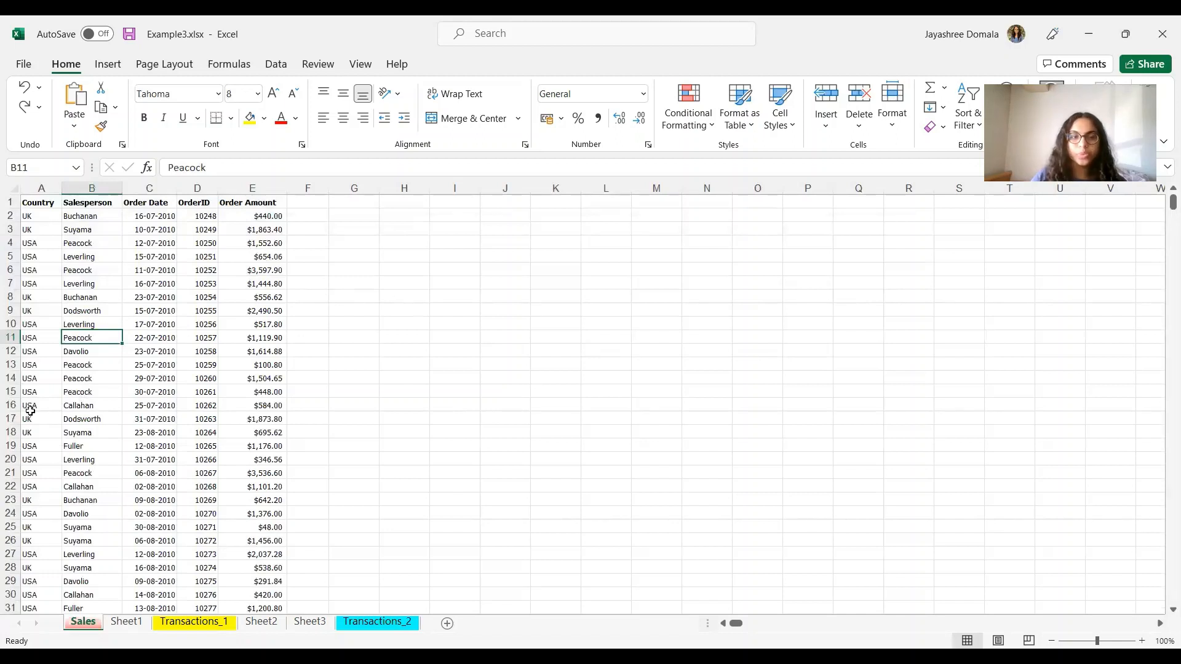
left_click(104, 420)
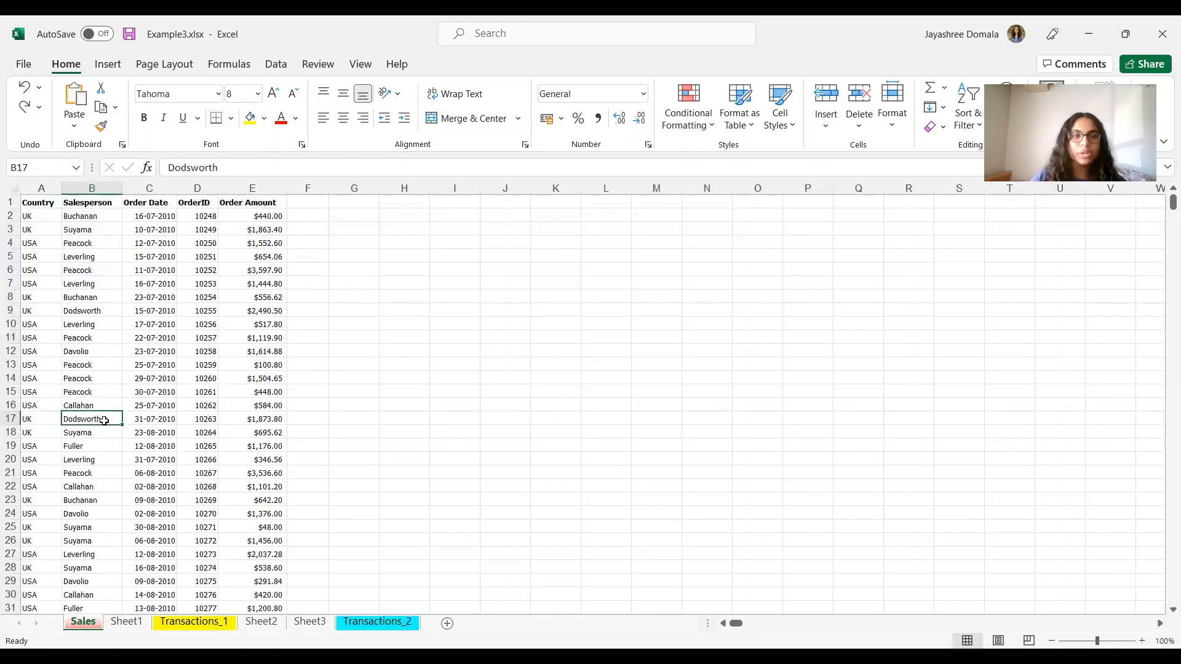
left_click(109, 65)
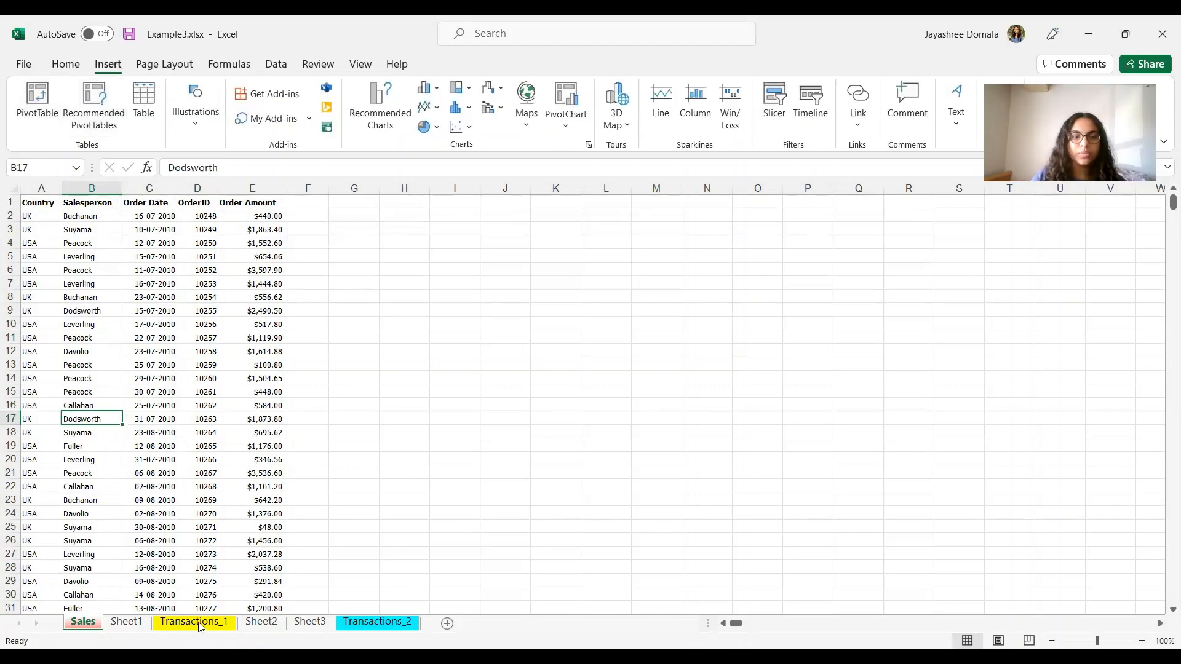
left_click(128, 623)
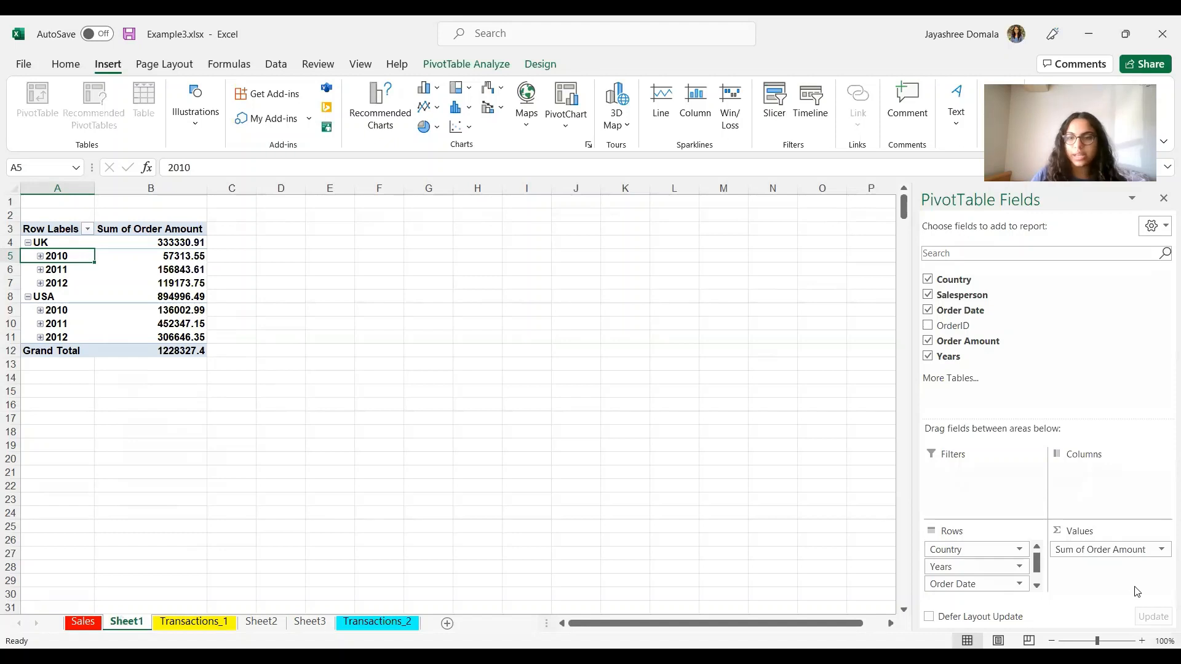
scroll(1036, 545, "down", 1)
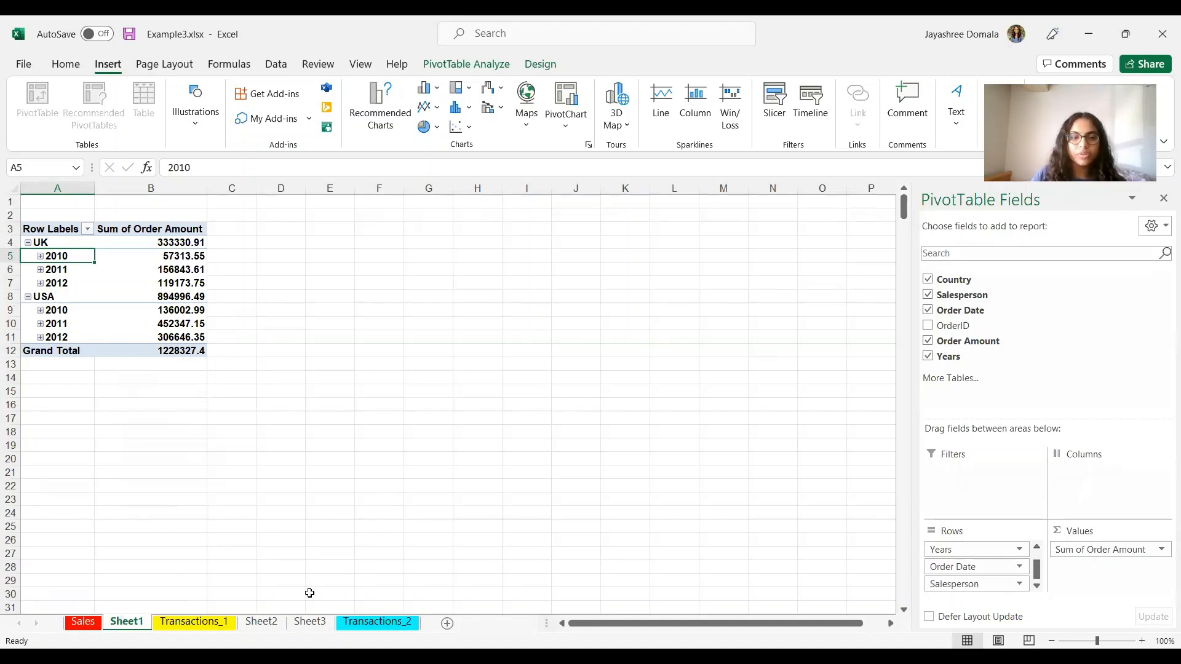
left_click(193, 622)
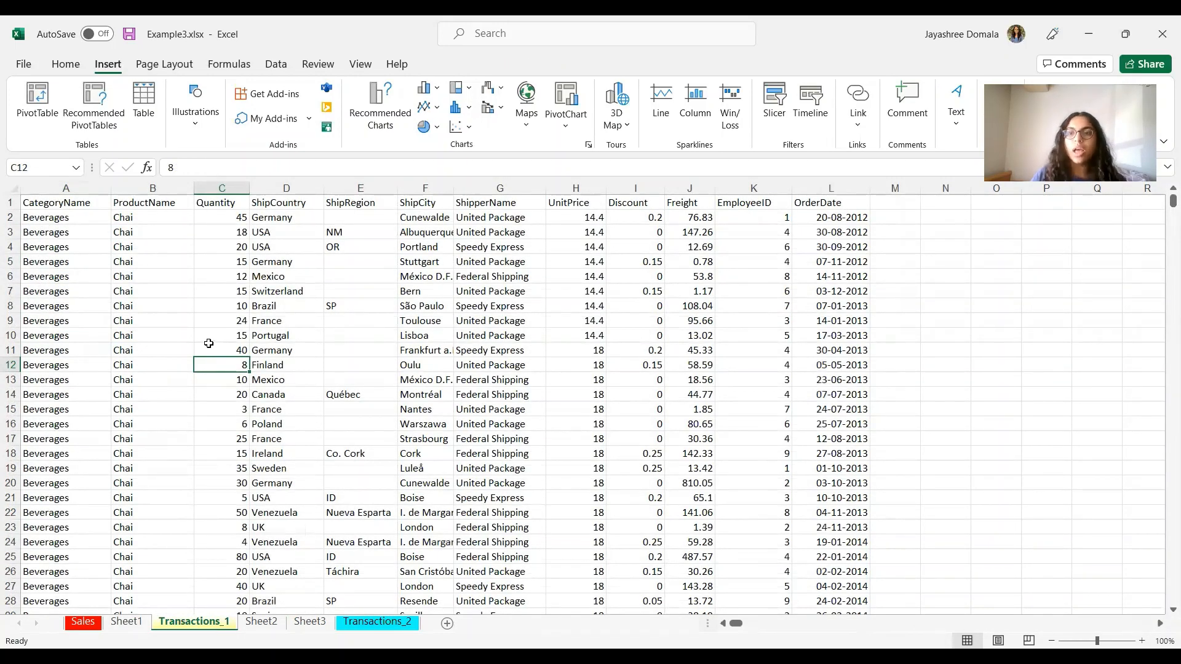
left_click(260, 621)
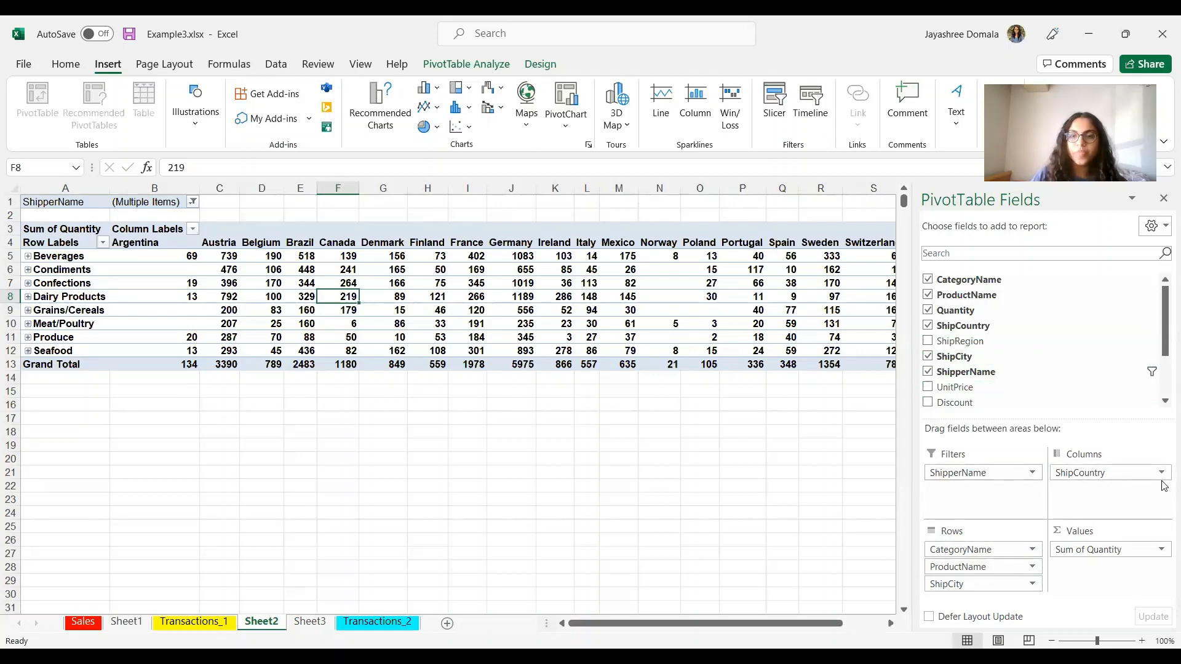
Step: Keep only United Package in Sheet2's ShipperName report filter, then move to Sheet3
left_click_drag(961, 472, 783, 487)
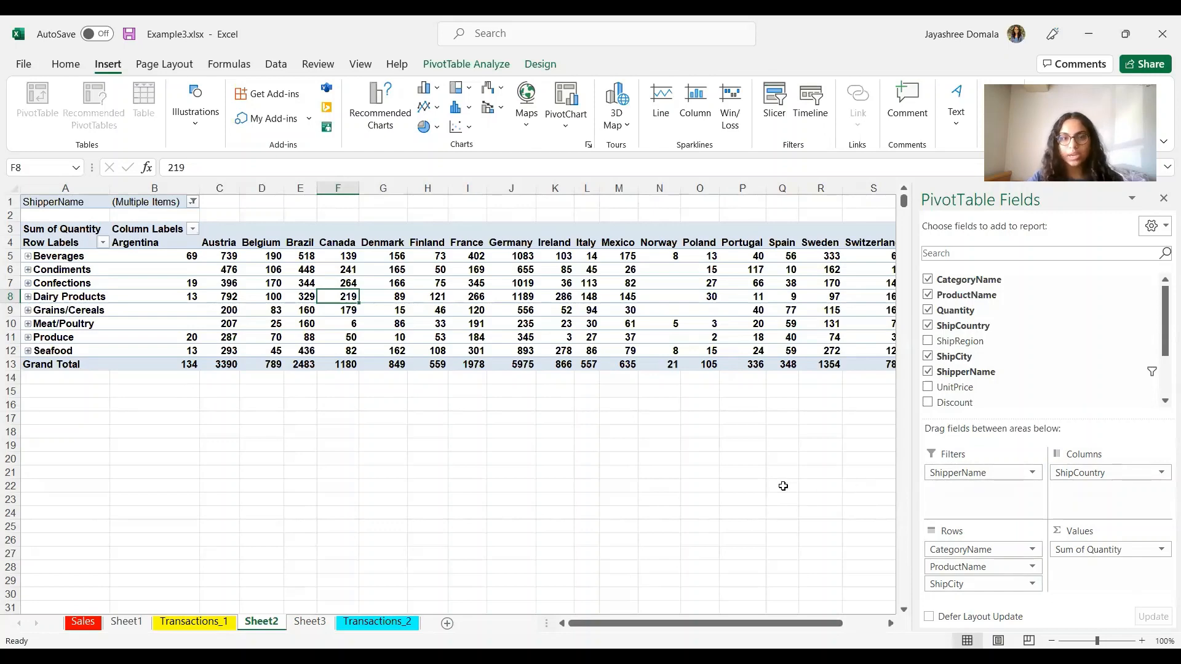
left_click_drag(783, 486, 1019, 497)
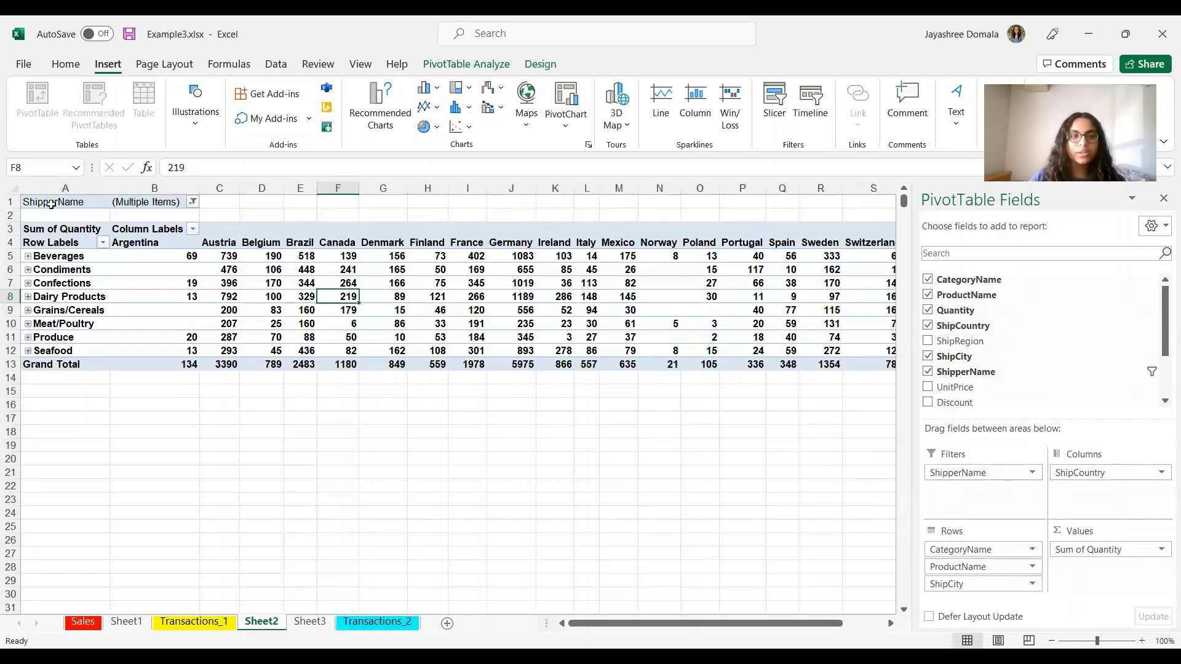
left_click(193, 202)
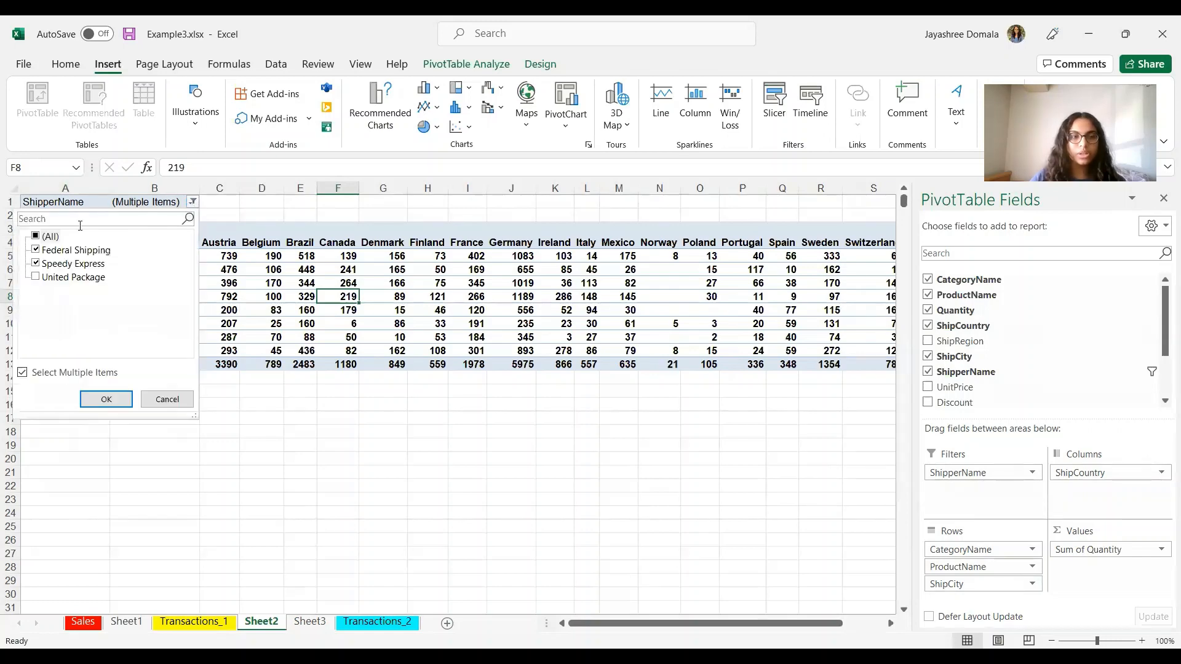
left_click(35, 250)
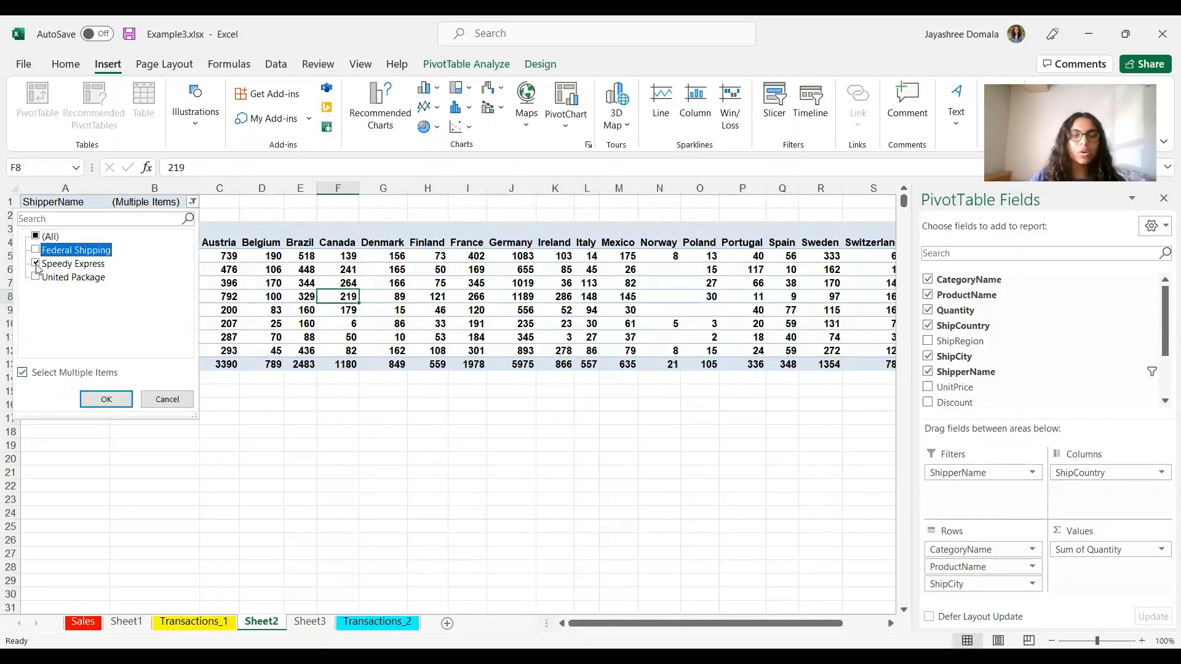
left_click(36, 263)
left_click(35, 278)
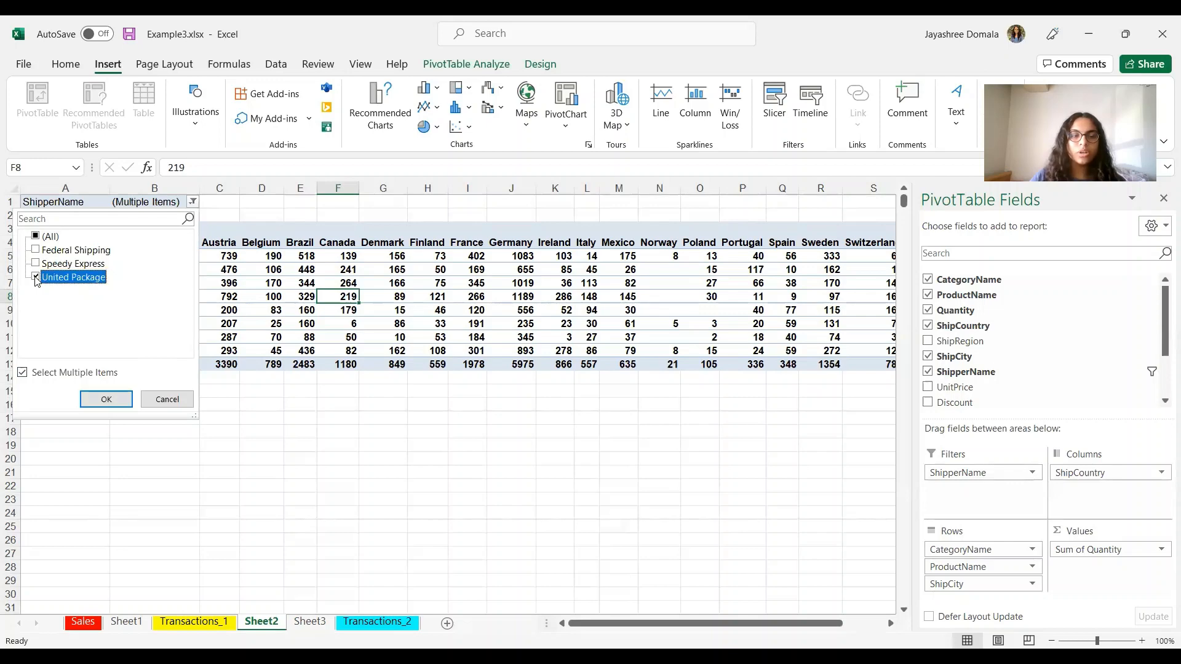
left_click(128, 396)
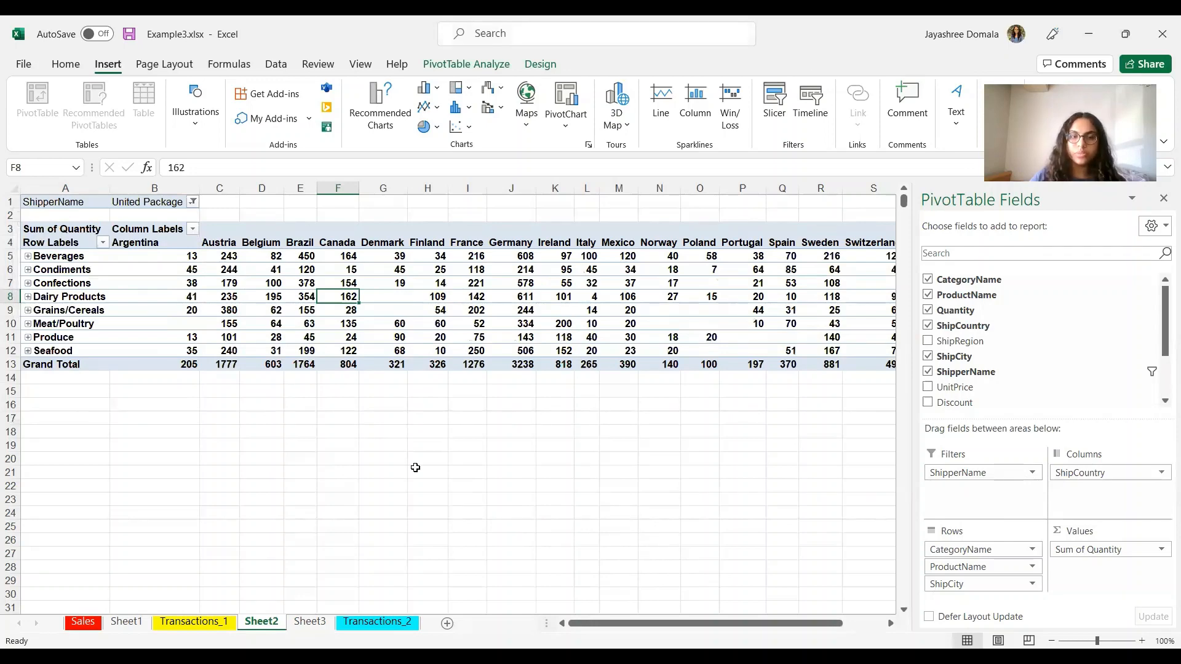
left_click(307, 622)
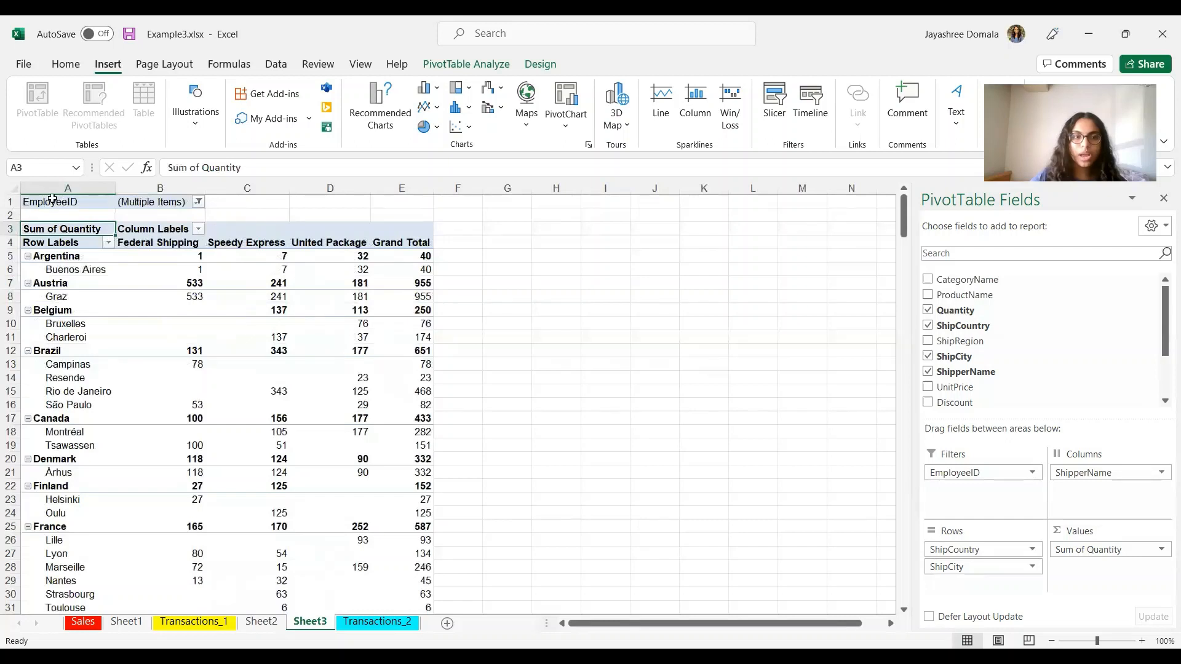
Step: Add employees 2 and 4 to Sheet3's EmployeeID filter, then return to Transactions_2
left_click(198, 201)
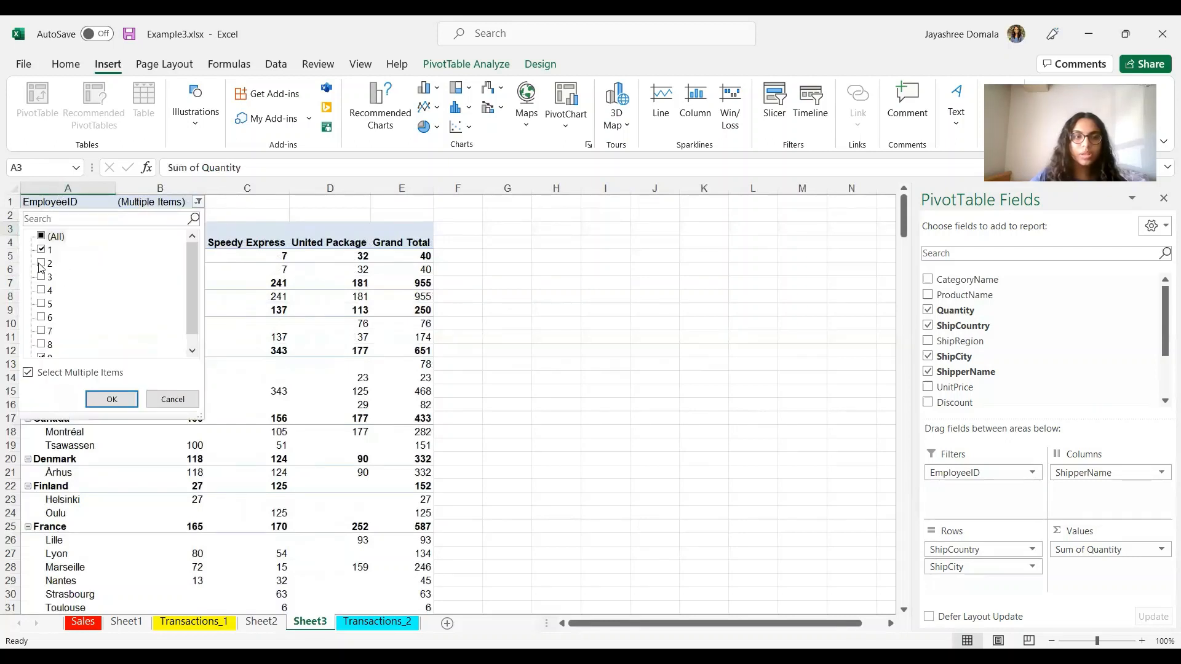
left_click(41, 291)
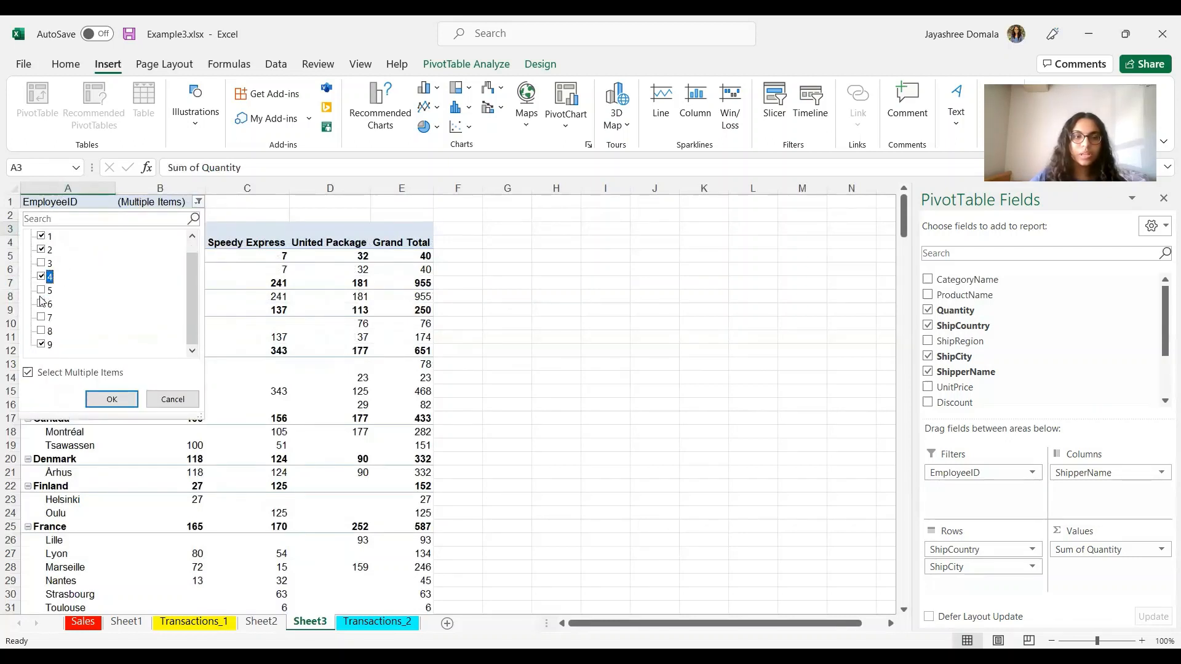
left_click(126, 400)
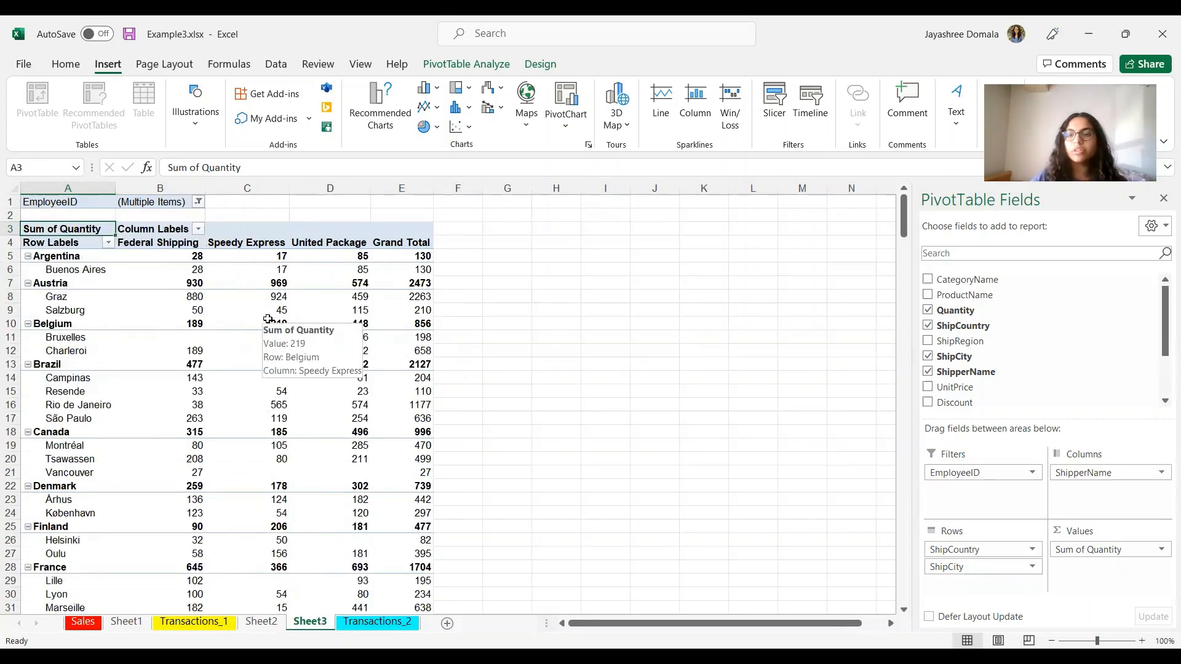
left_click(535, 431)
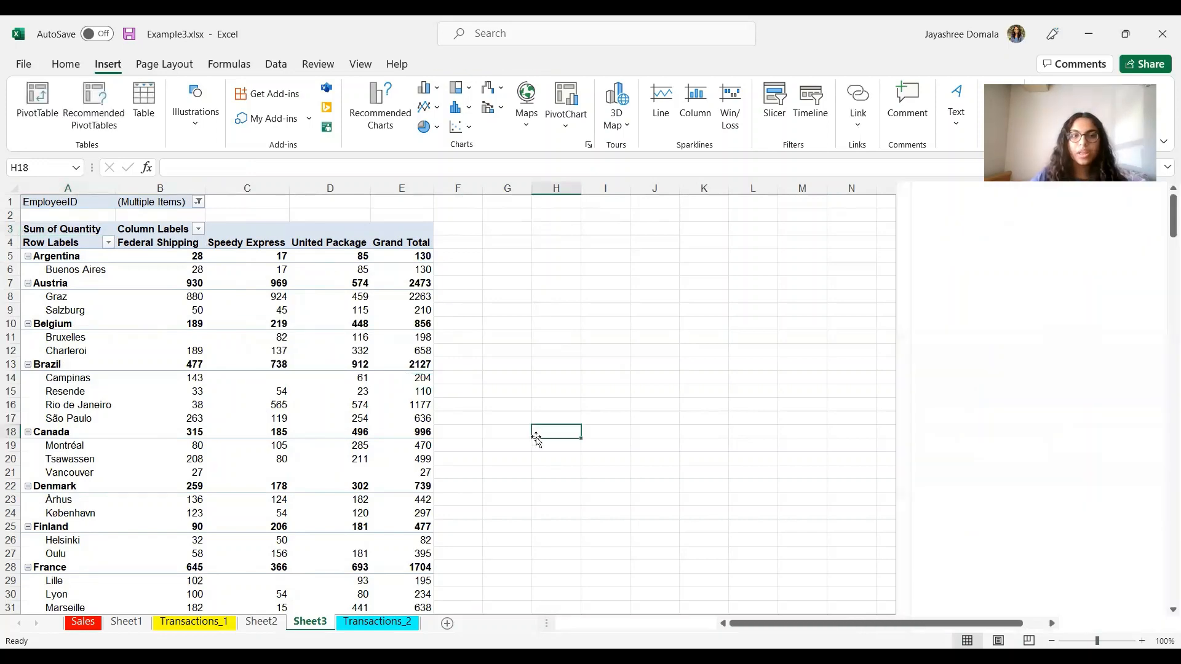
key("ctrl+Page_Down")
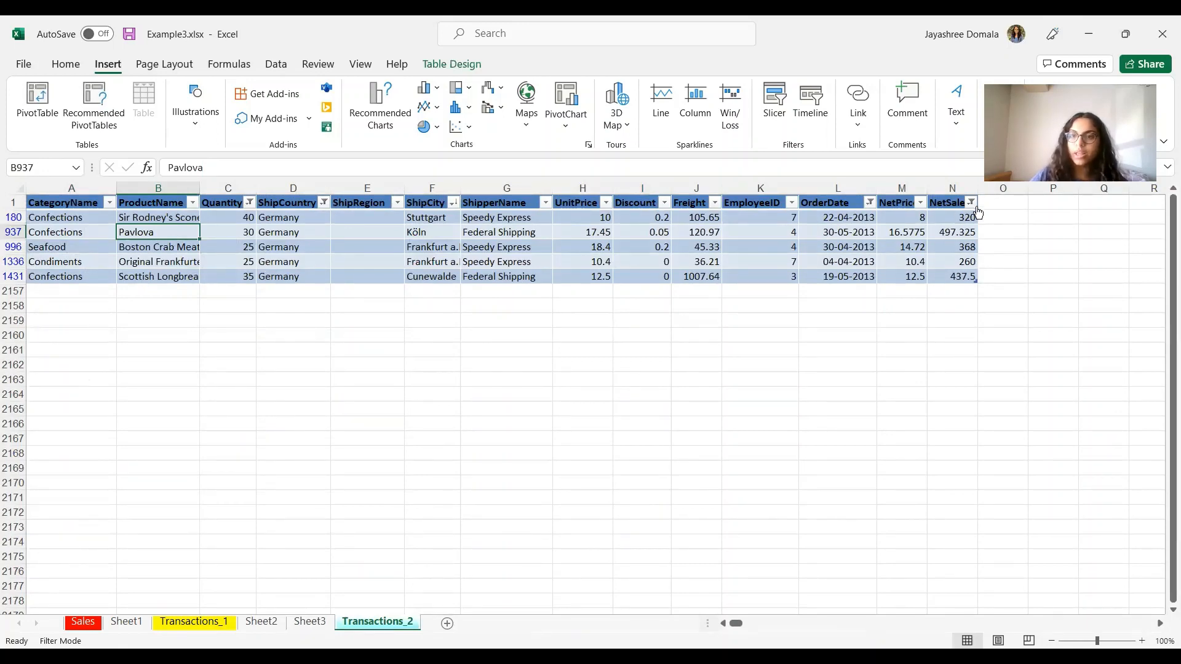
Step: Review the CategoryName and Quantity filter settings without changing them
left_click(655, 411)
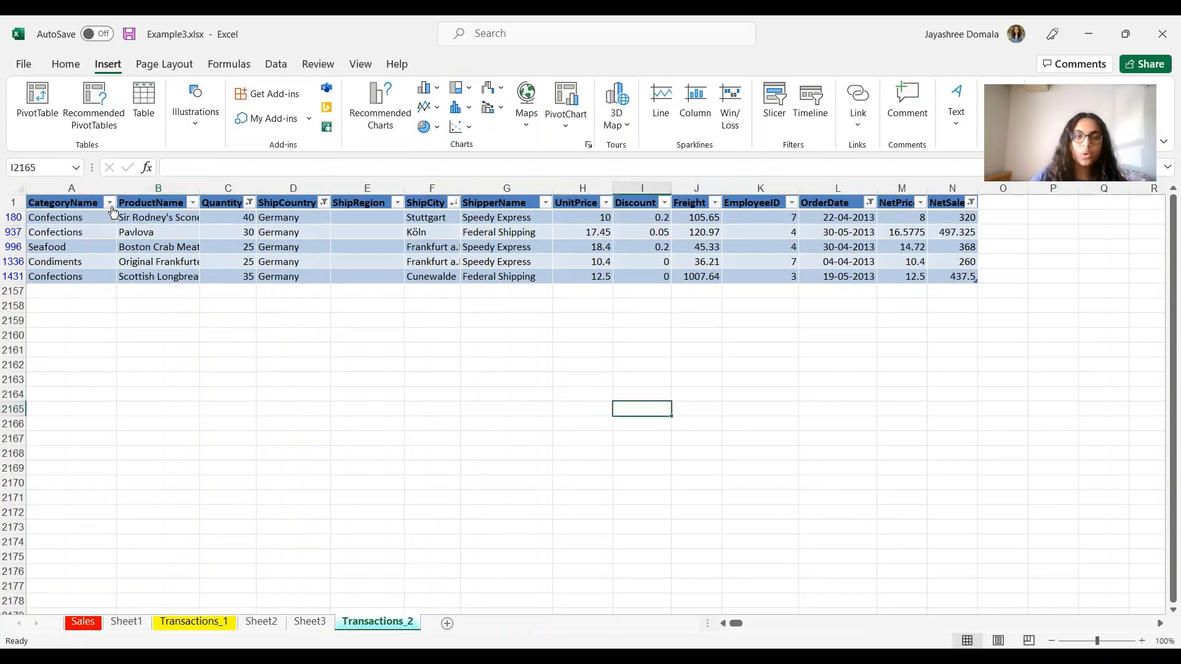
left_click(109, 203)
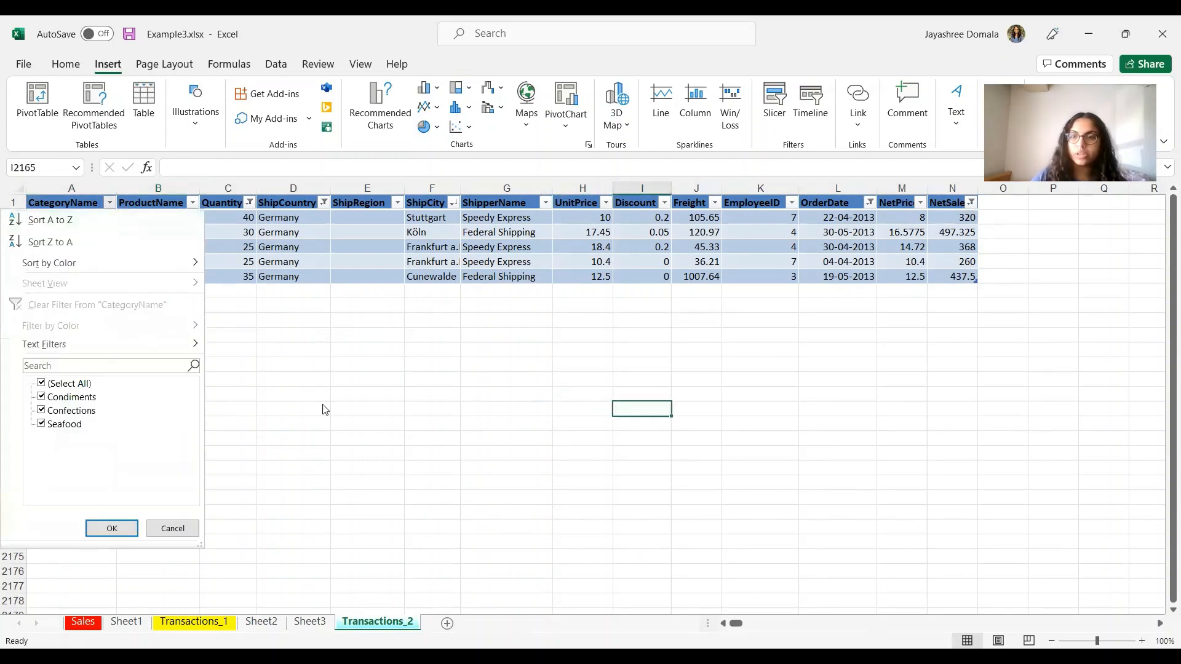
left_click(417, 429)
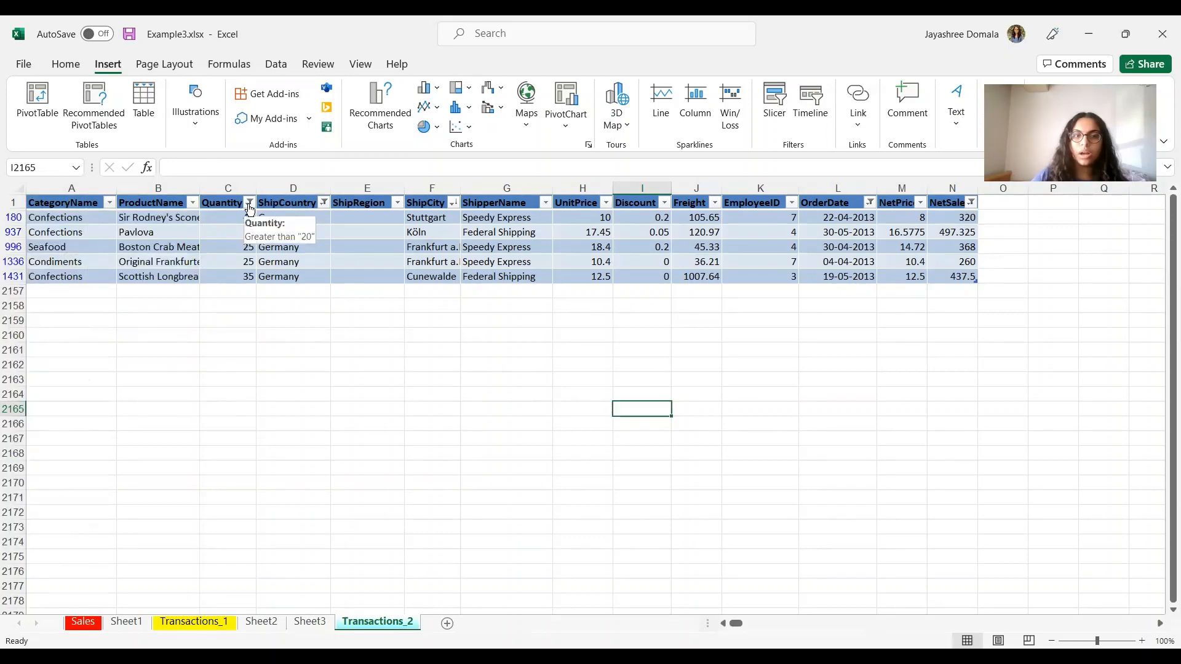
left_click(249, 204)
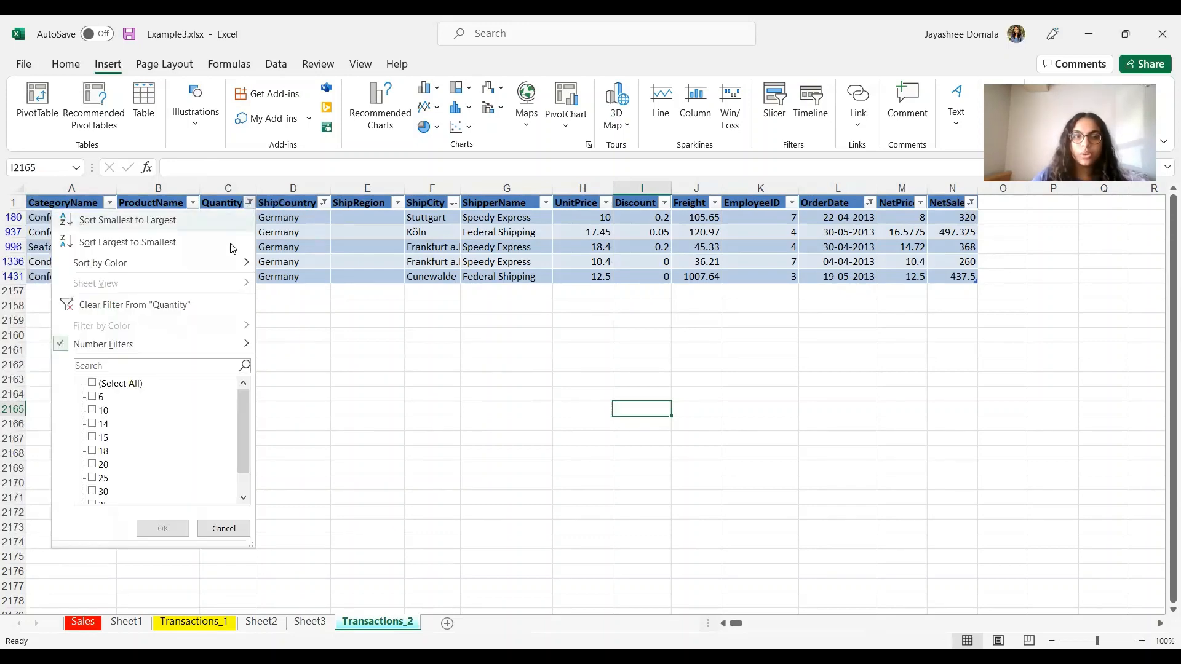
left_click(155, 346)
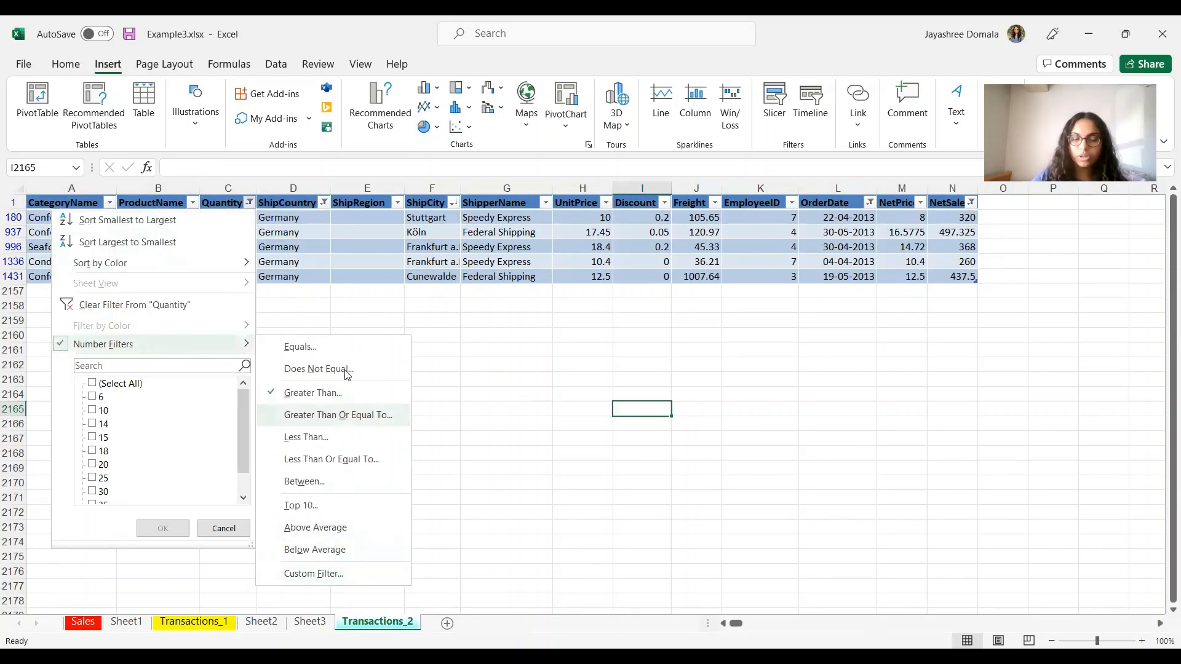
left_click(526, 243)
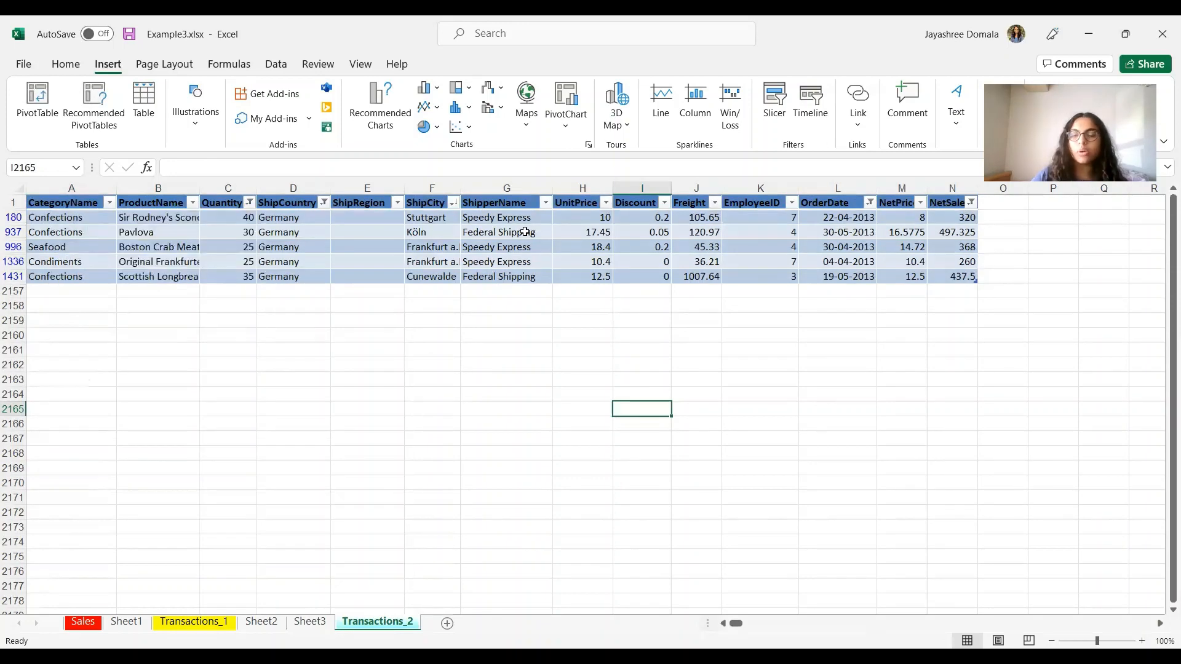
left_click(525, 233)
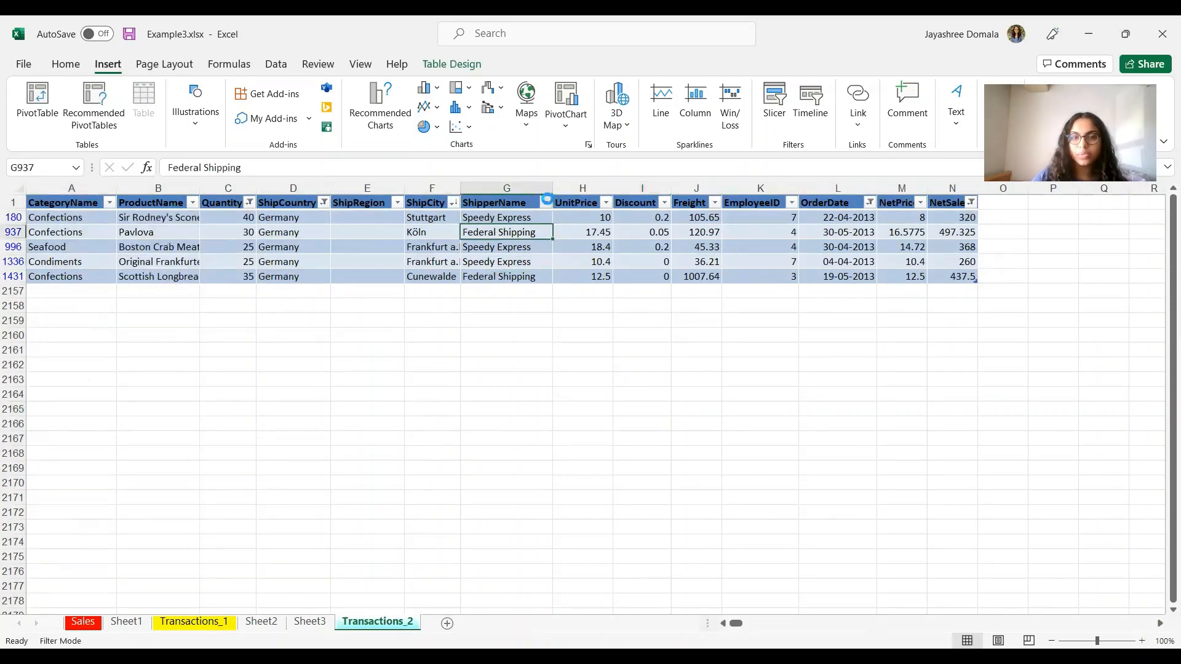
Step: Review the ShipperName, EmployeeID and ShipCity filters unchanged, then return to the slides
left_click(547, 203)
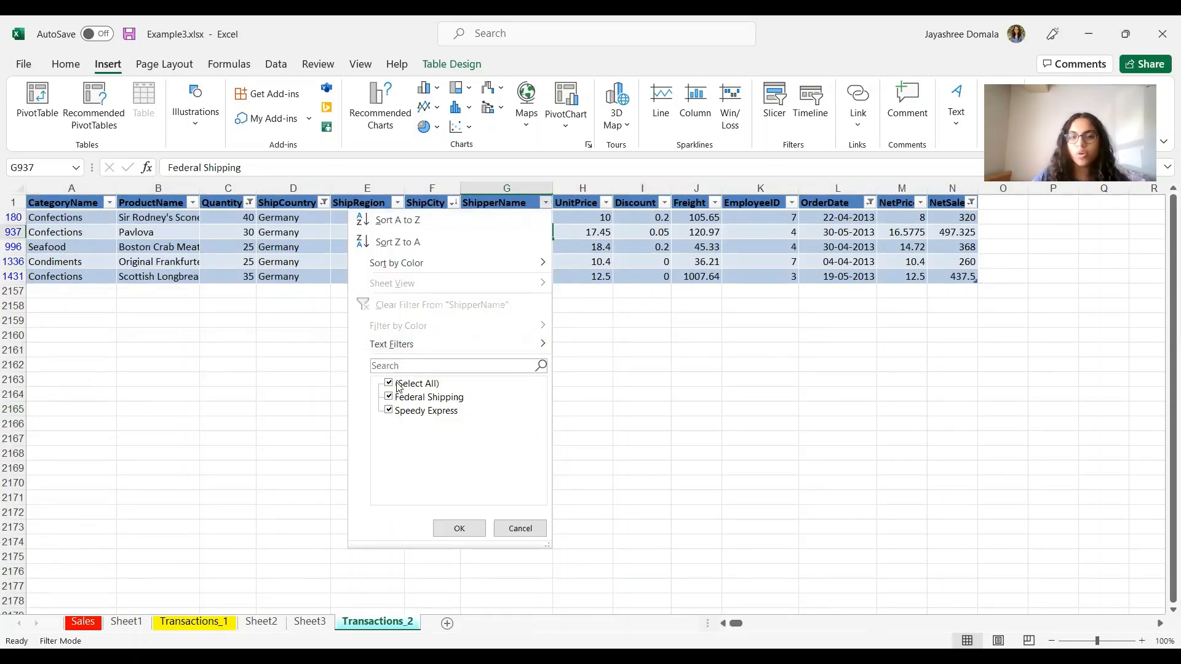
left_click(512, 534)
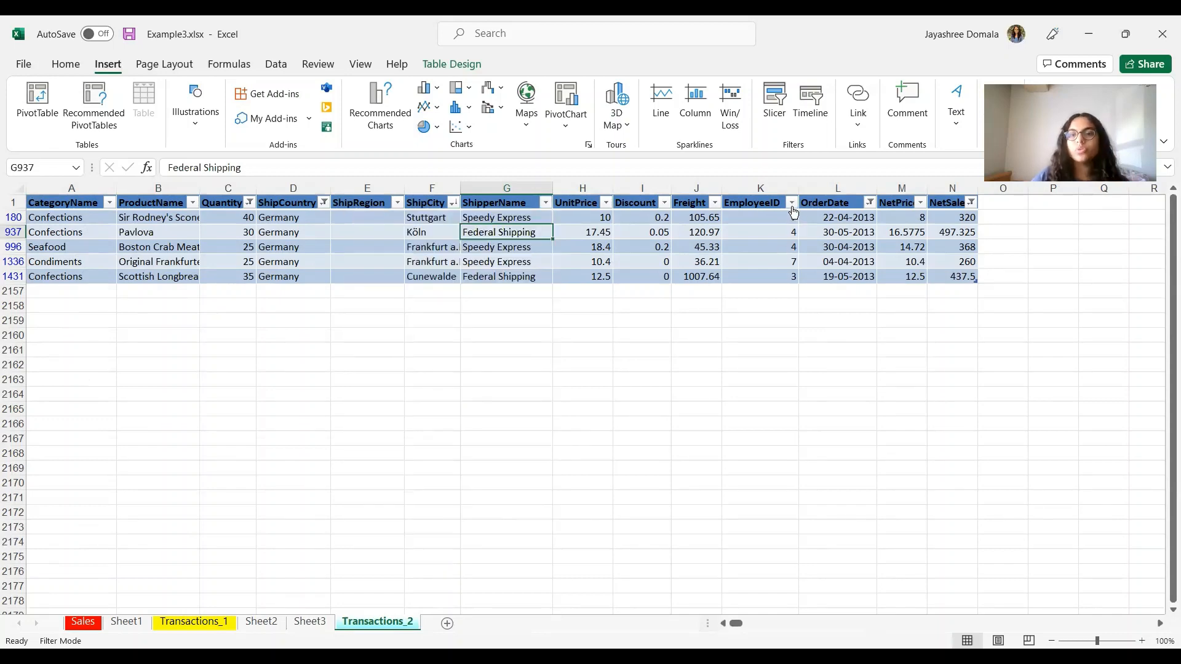
left_click(791, 204)
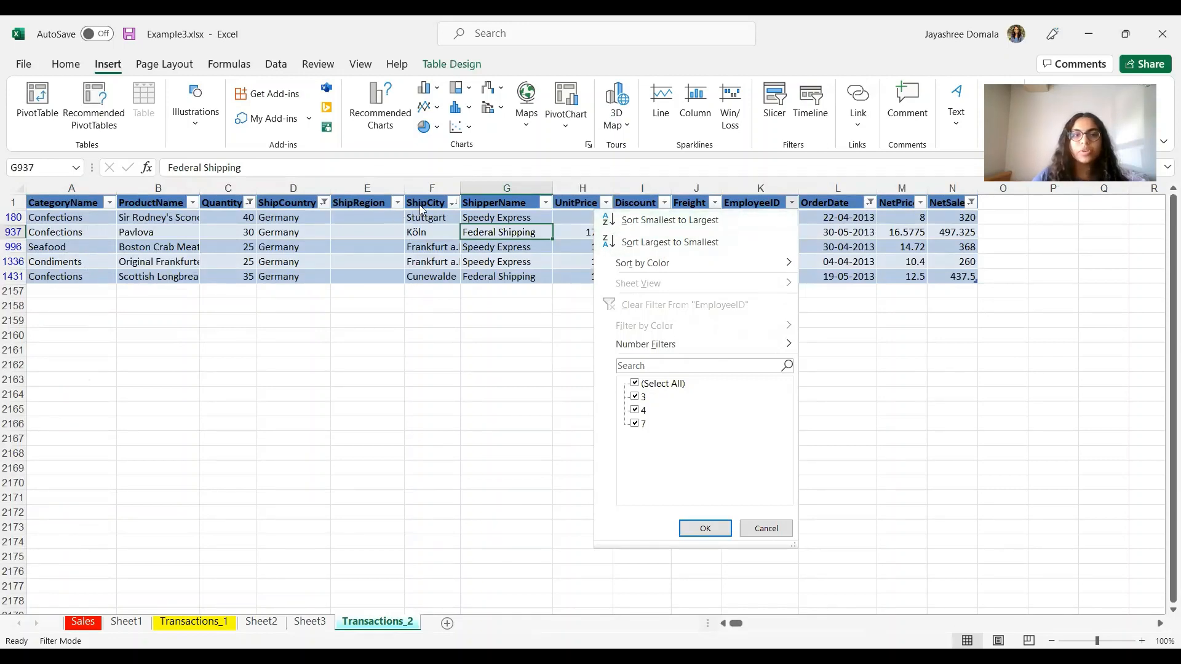
left_click(454, 204)
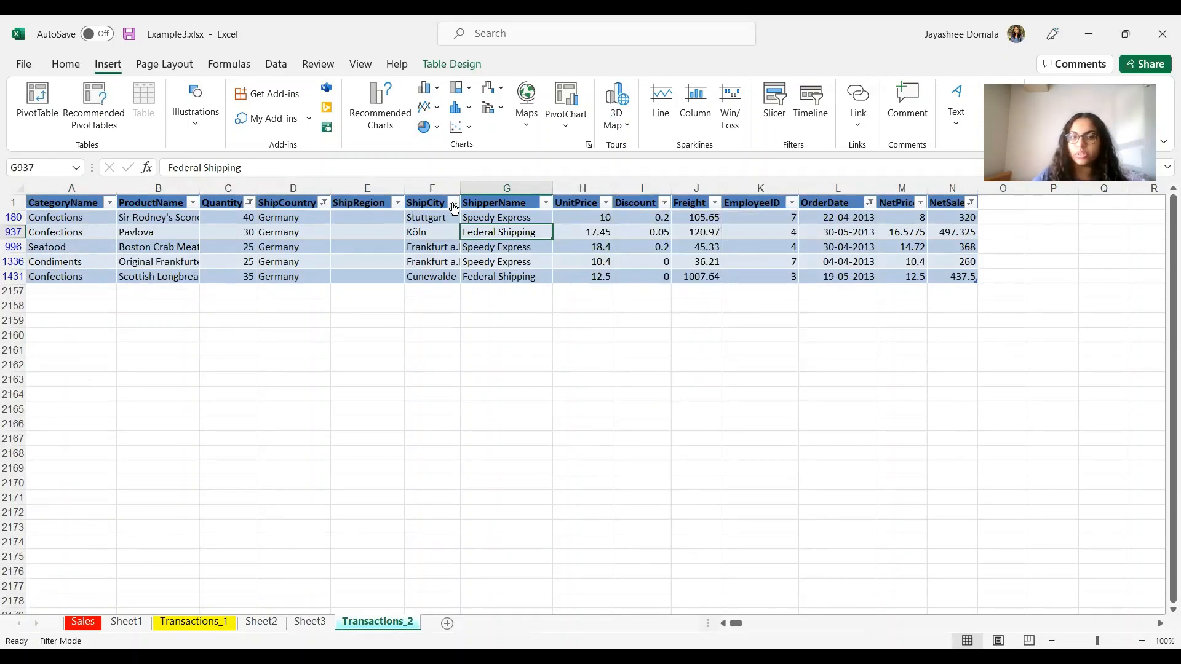
left_click(453, 203)
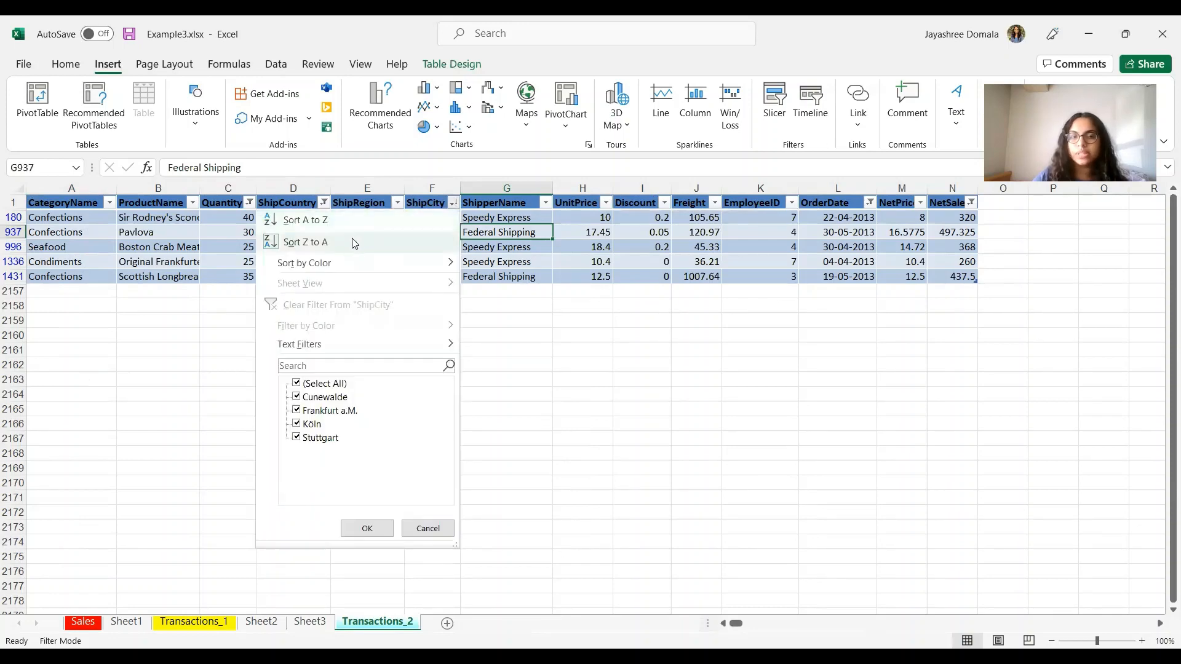
left_click(675, 523)
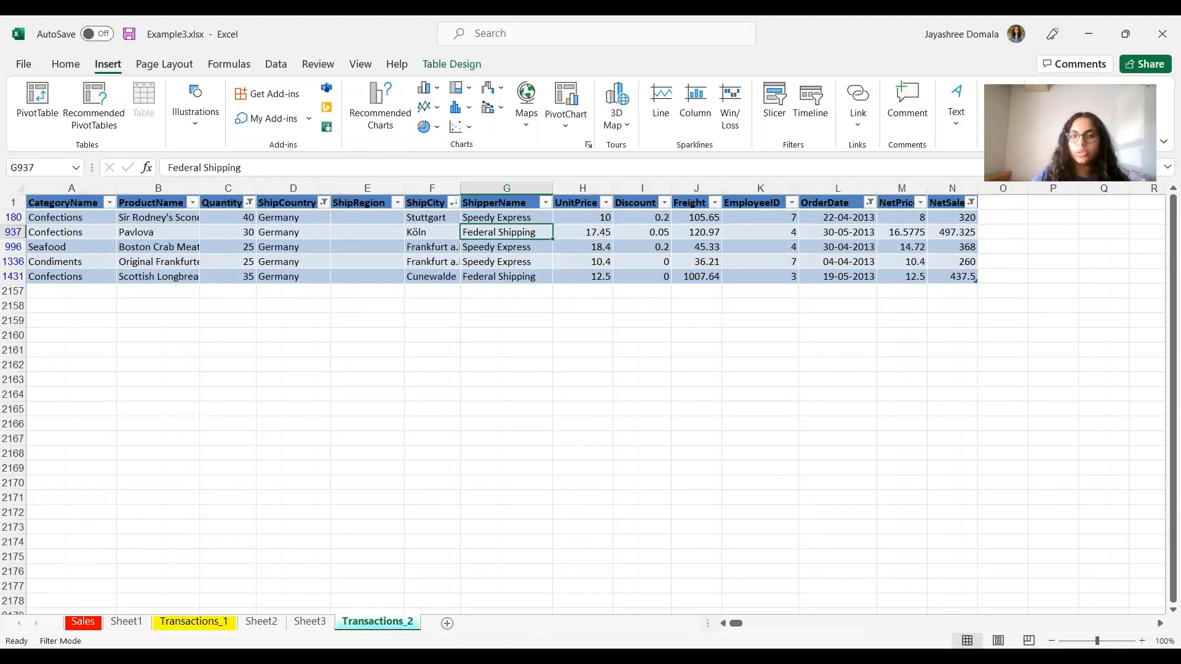
key("alt+Tab")
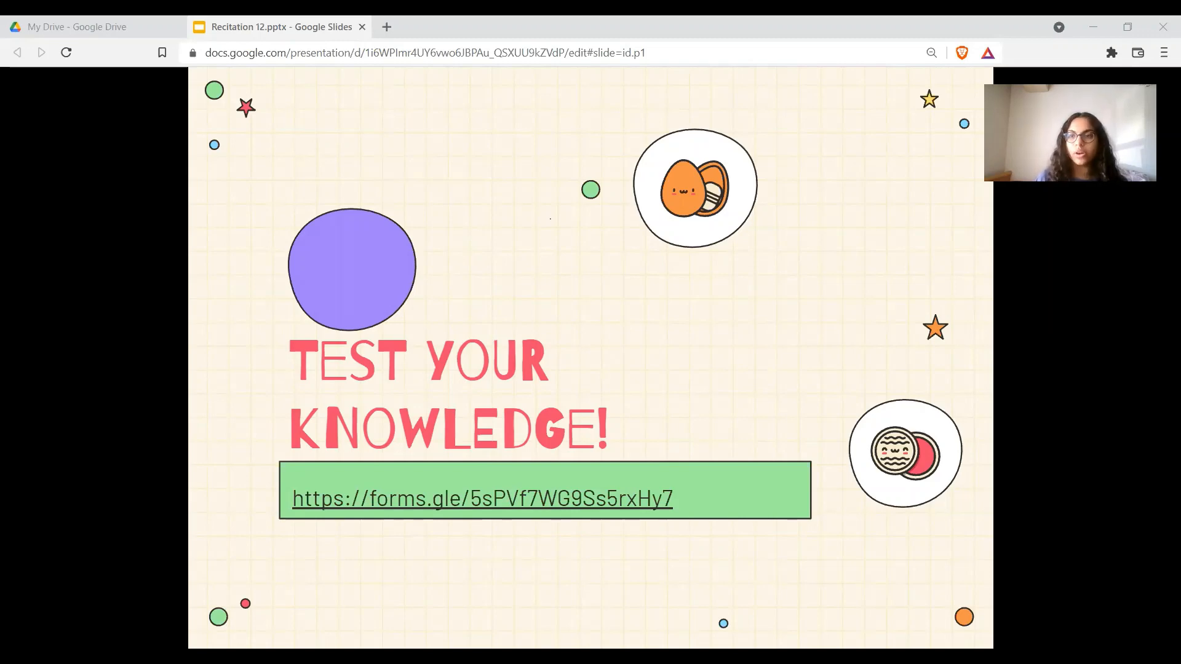
Step: Advance from the quiz slide to the closing 'Thank You!' slide
key("Right")
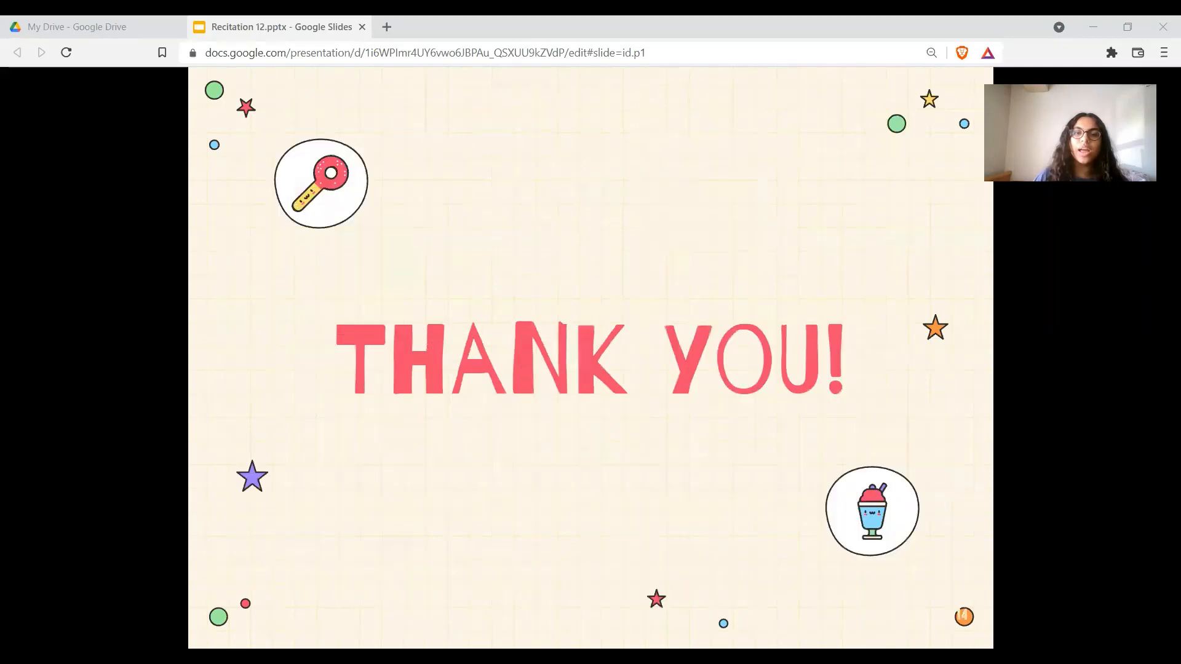